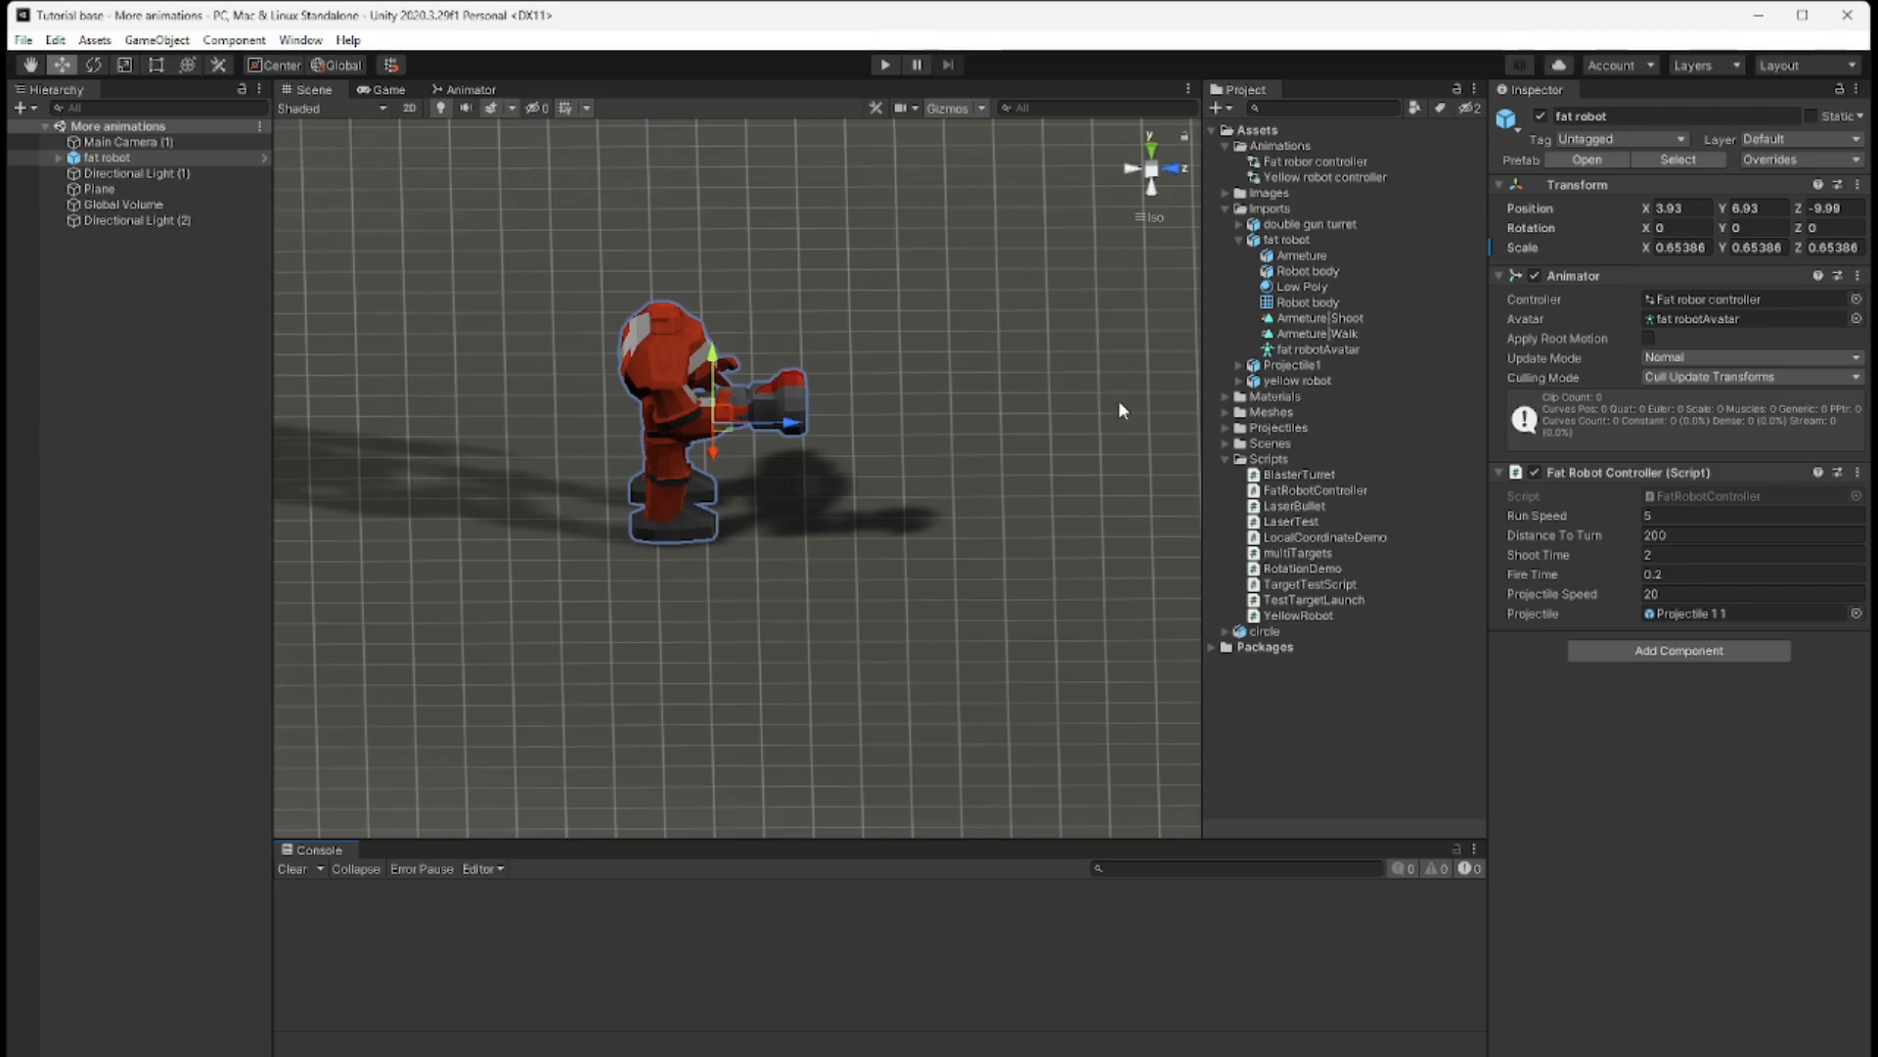
- Examine the Armeture|Walk clip and its settings in the fat robot model's animation import settings
click(1321, 333)
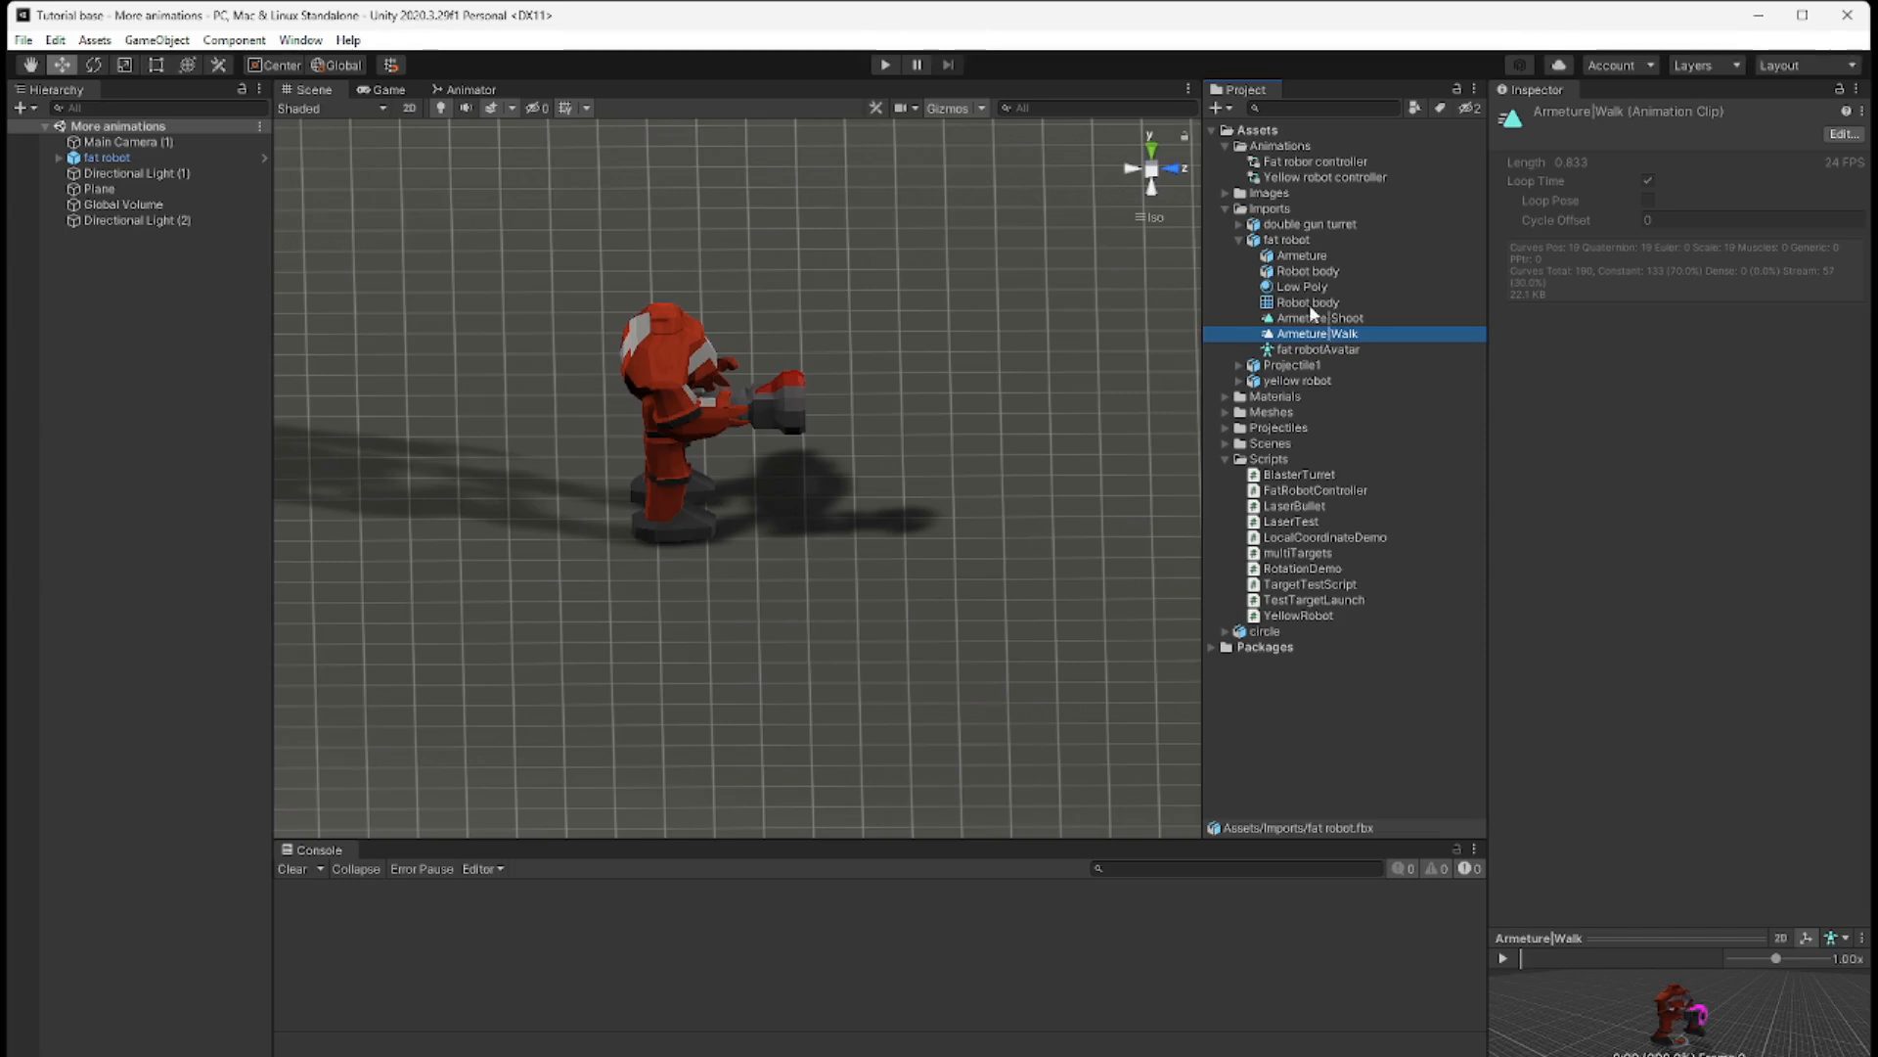
click(1302, 240)
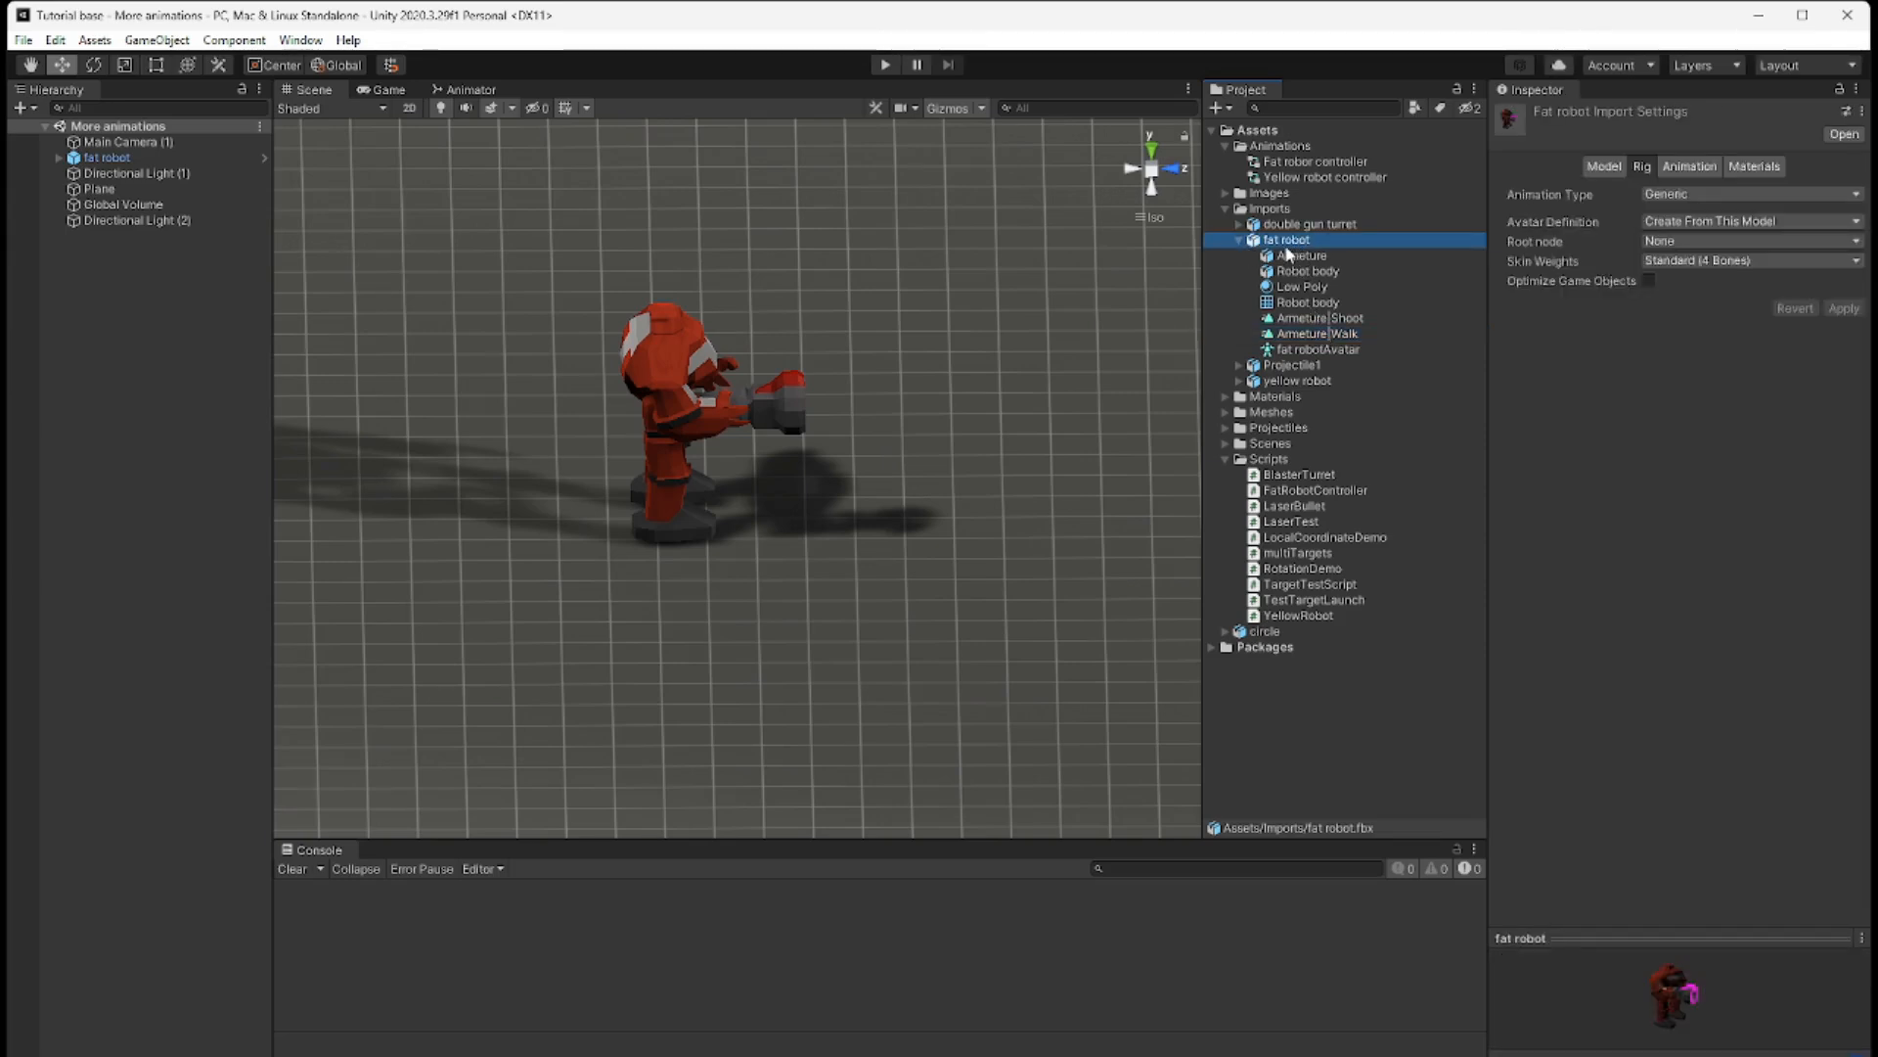
click(1689, 166)
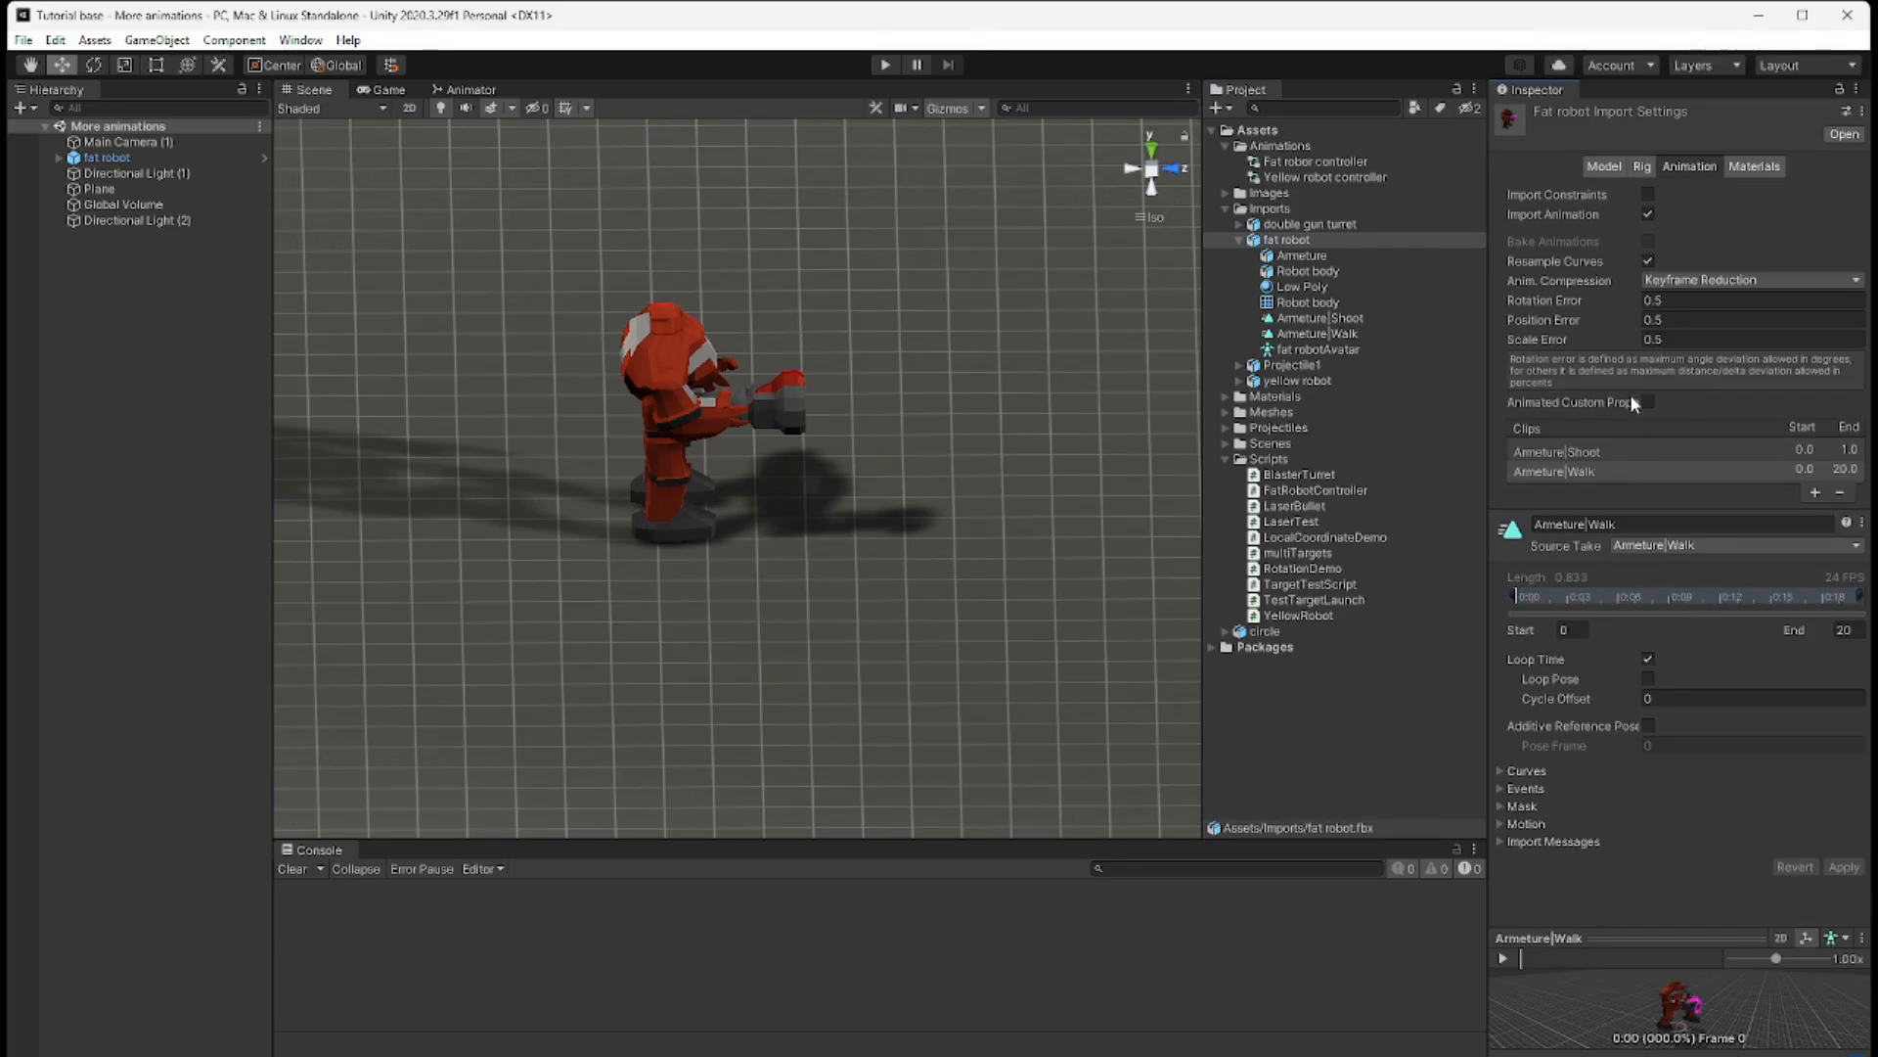
click(1647, 472)
click(1321, 335)
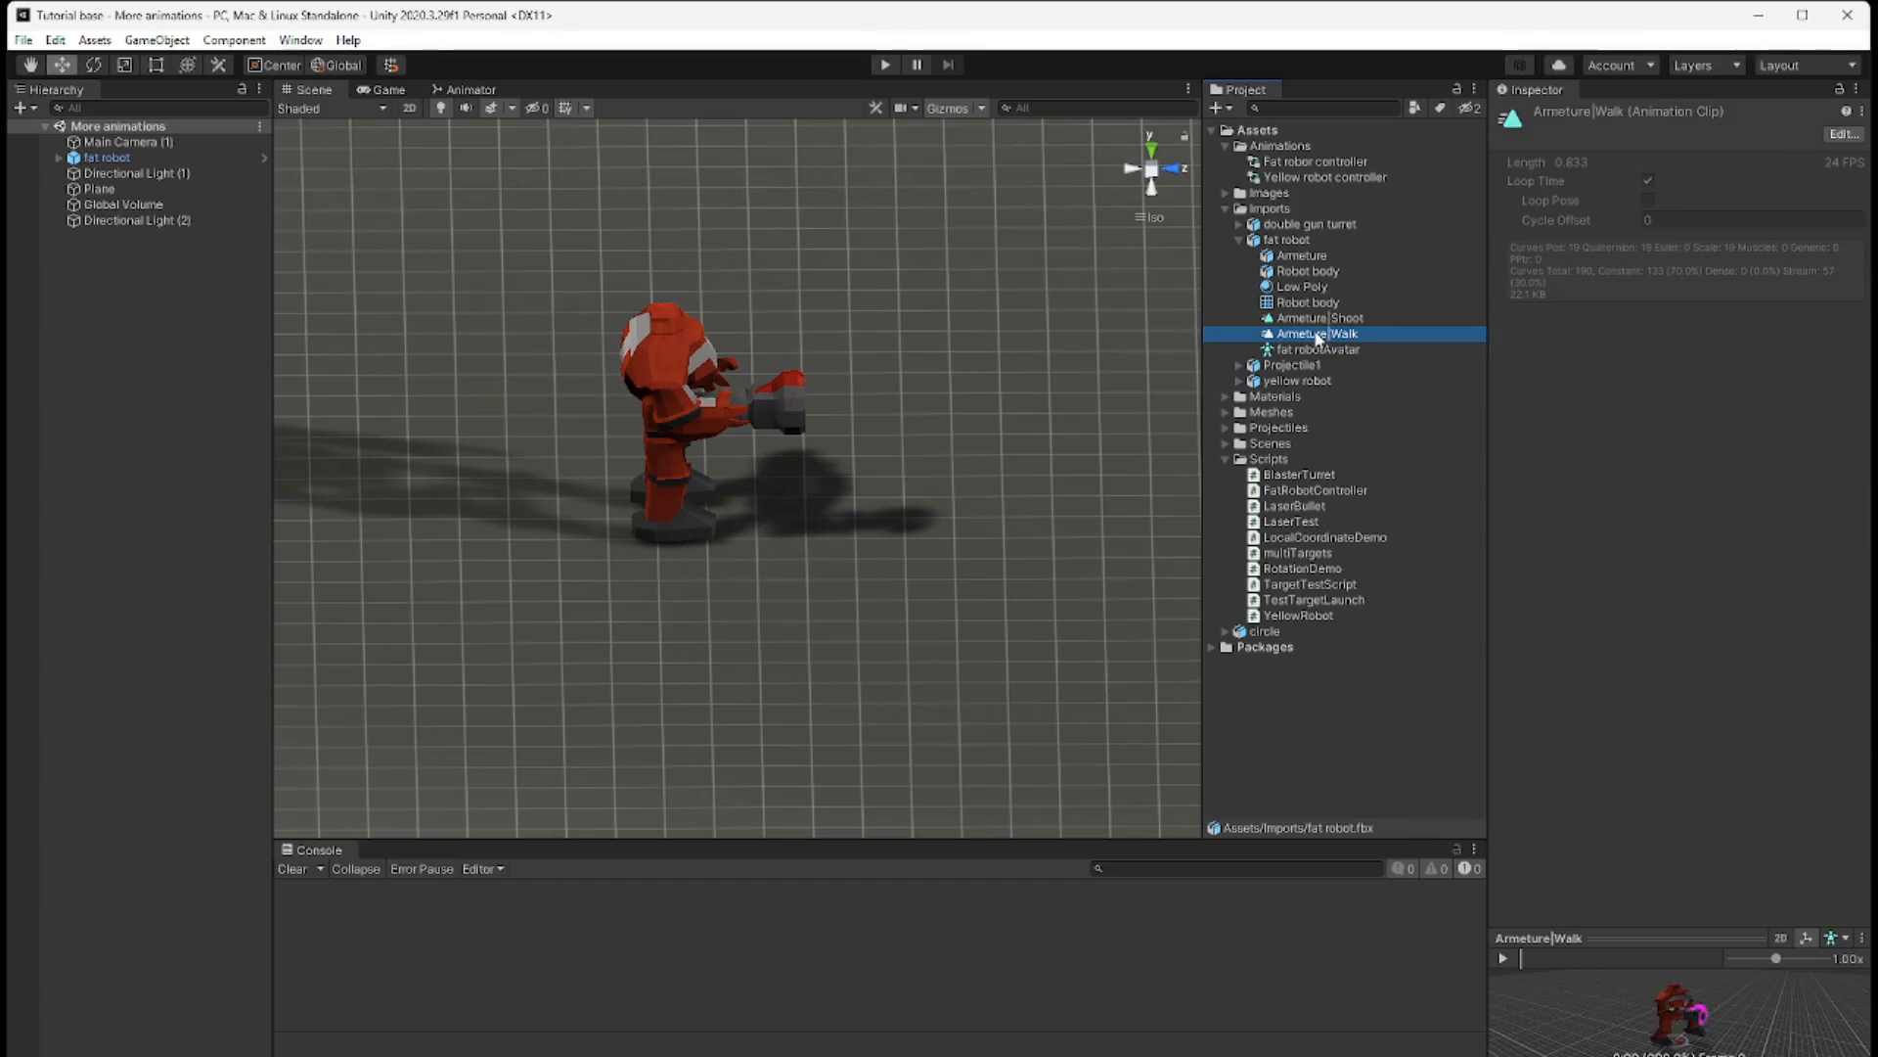
- Dock the Animation window beside the Console and enlarge that area to show the Armeture|Walk keyframes
key(alt+Tab)
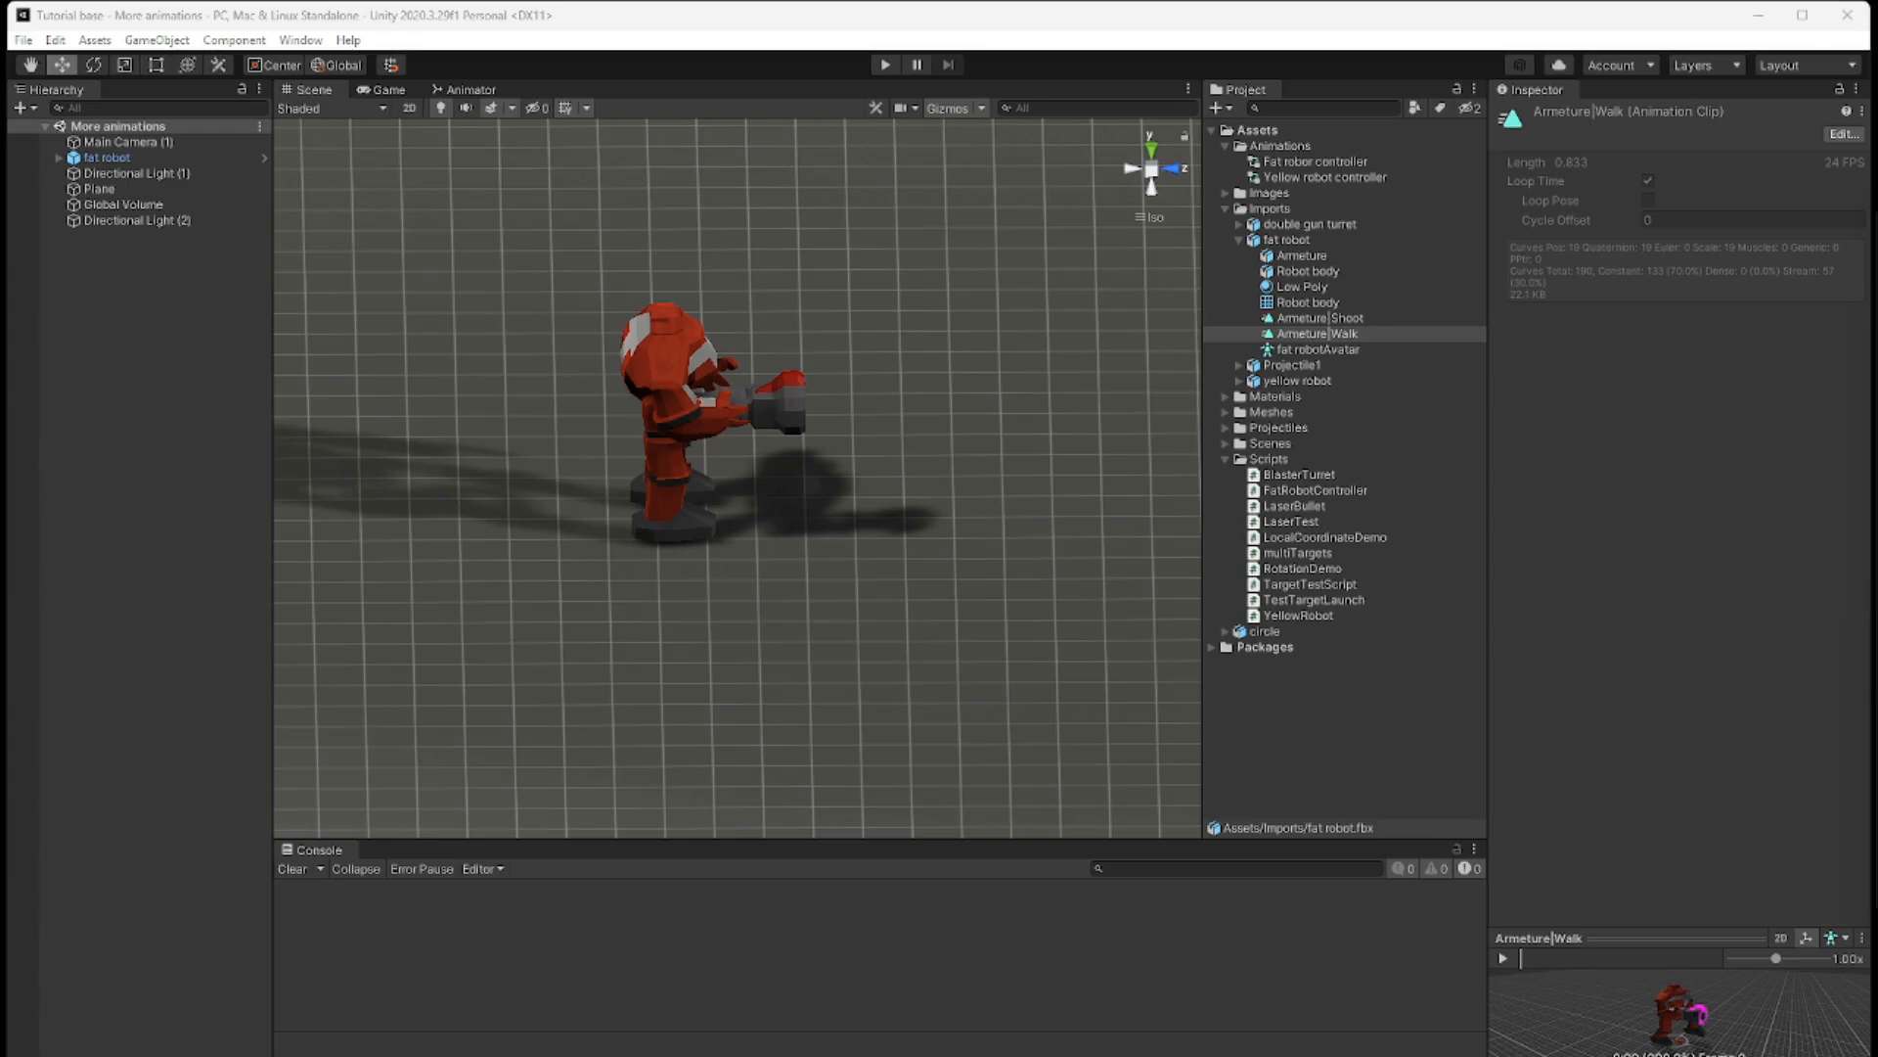
drag(1873, 323, 949, 729)
drag(707, 842, 391, 852)
drag(837, 842, 857, 658)
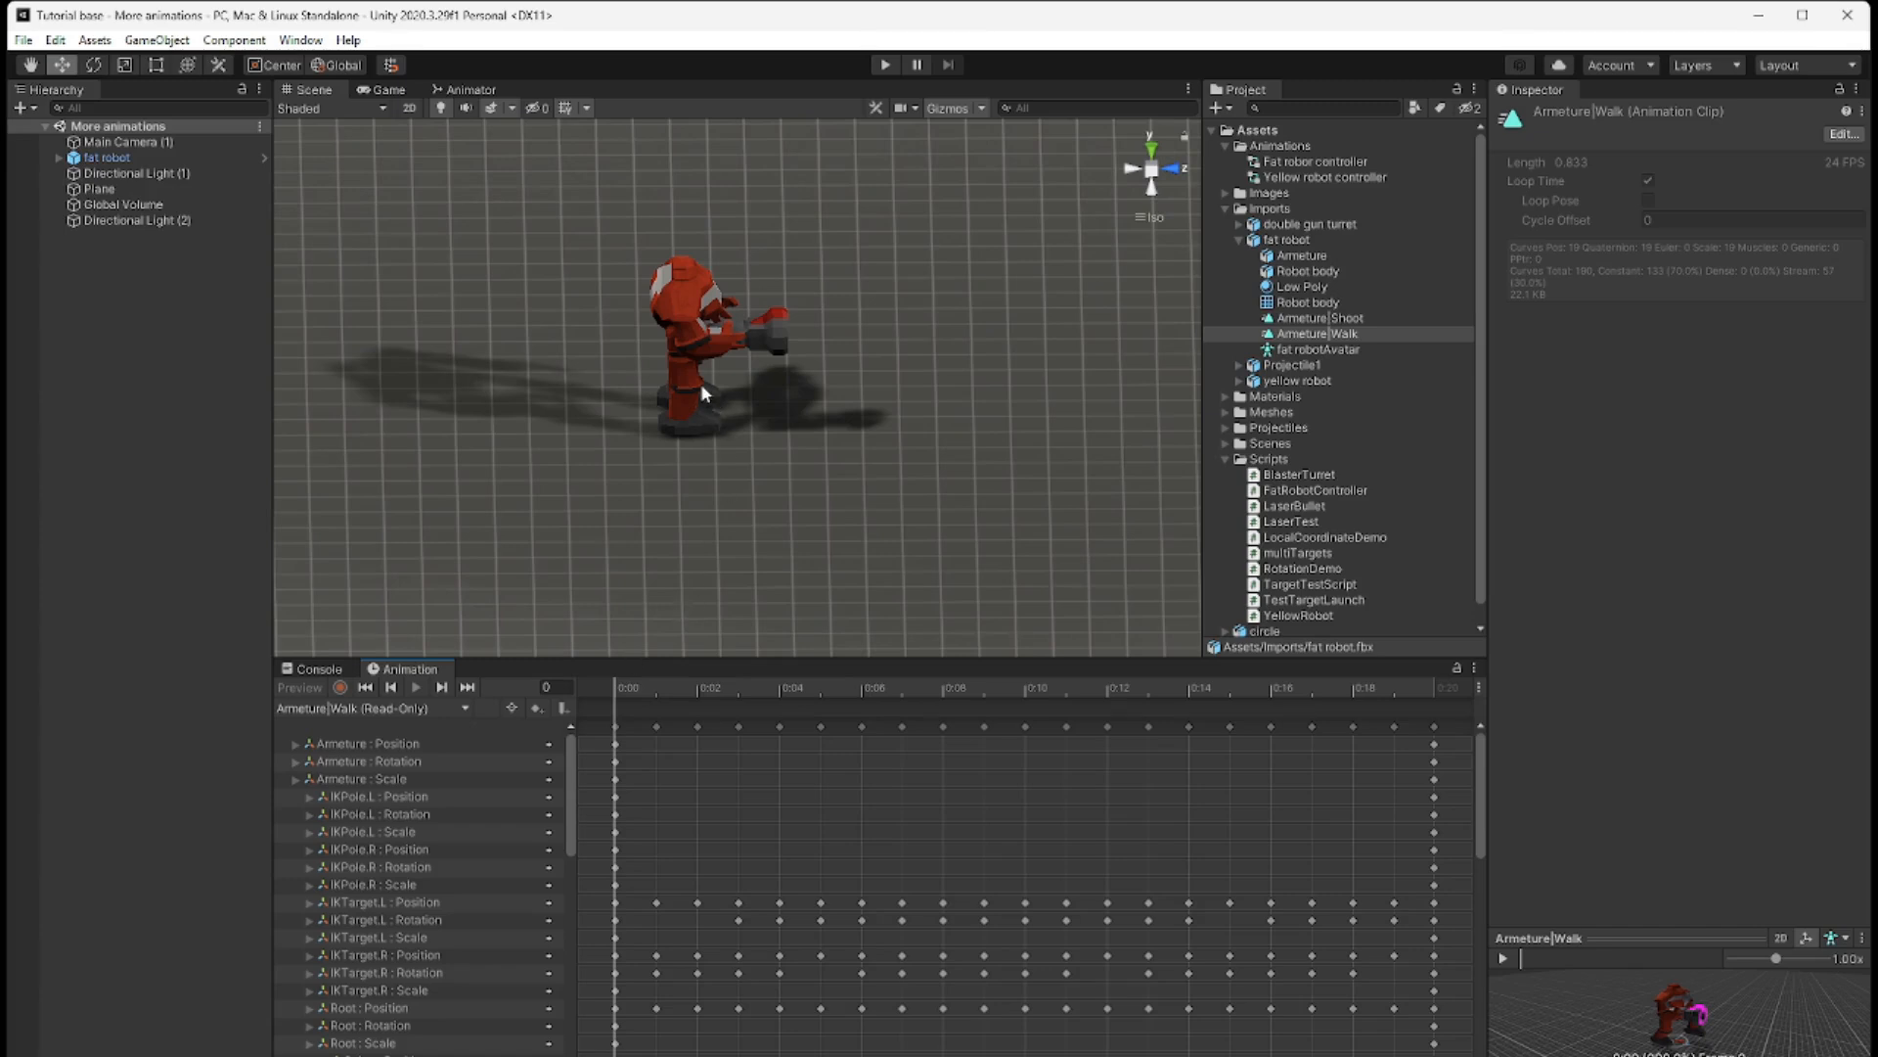
- Select the fat robot in the scene, check its animator state graph, and preview the read-only walk clip by scrubbing the timeline
click(690, 315)
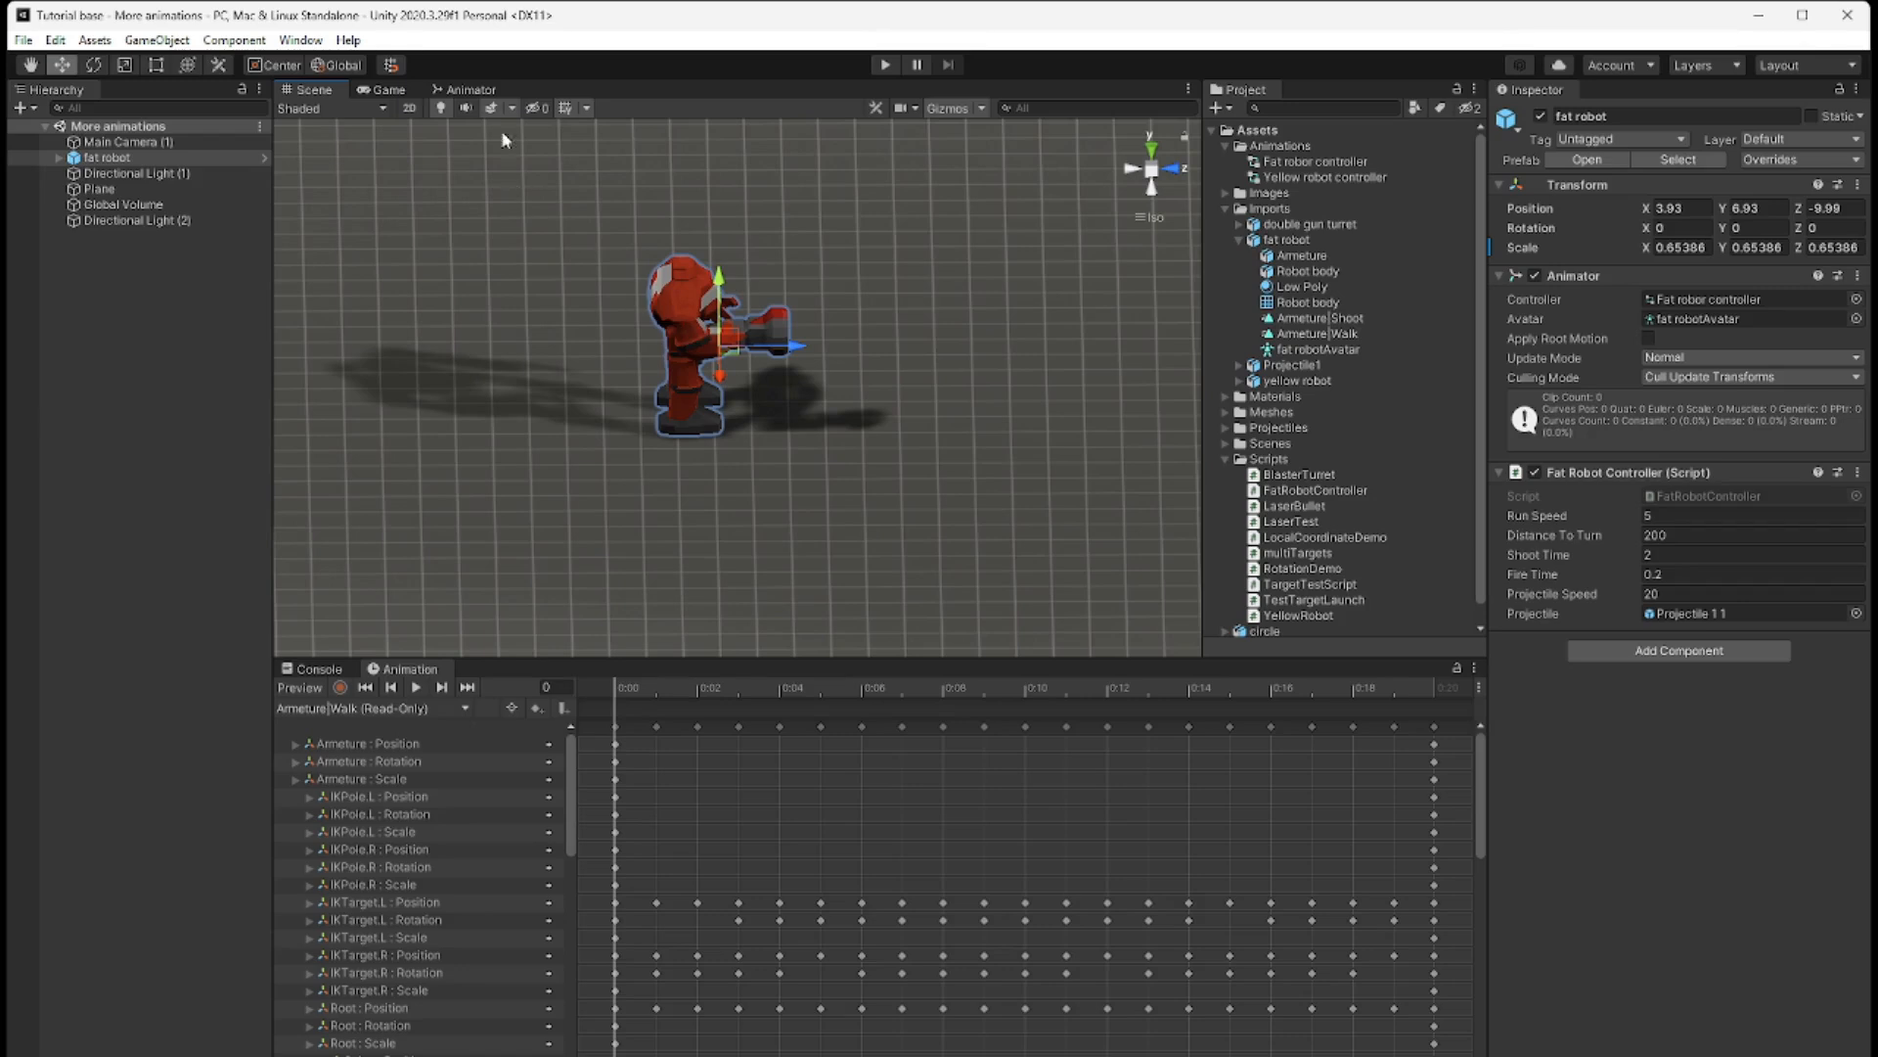
click(465, 86)
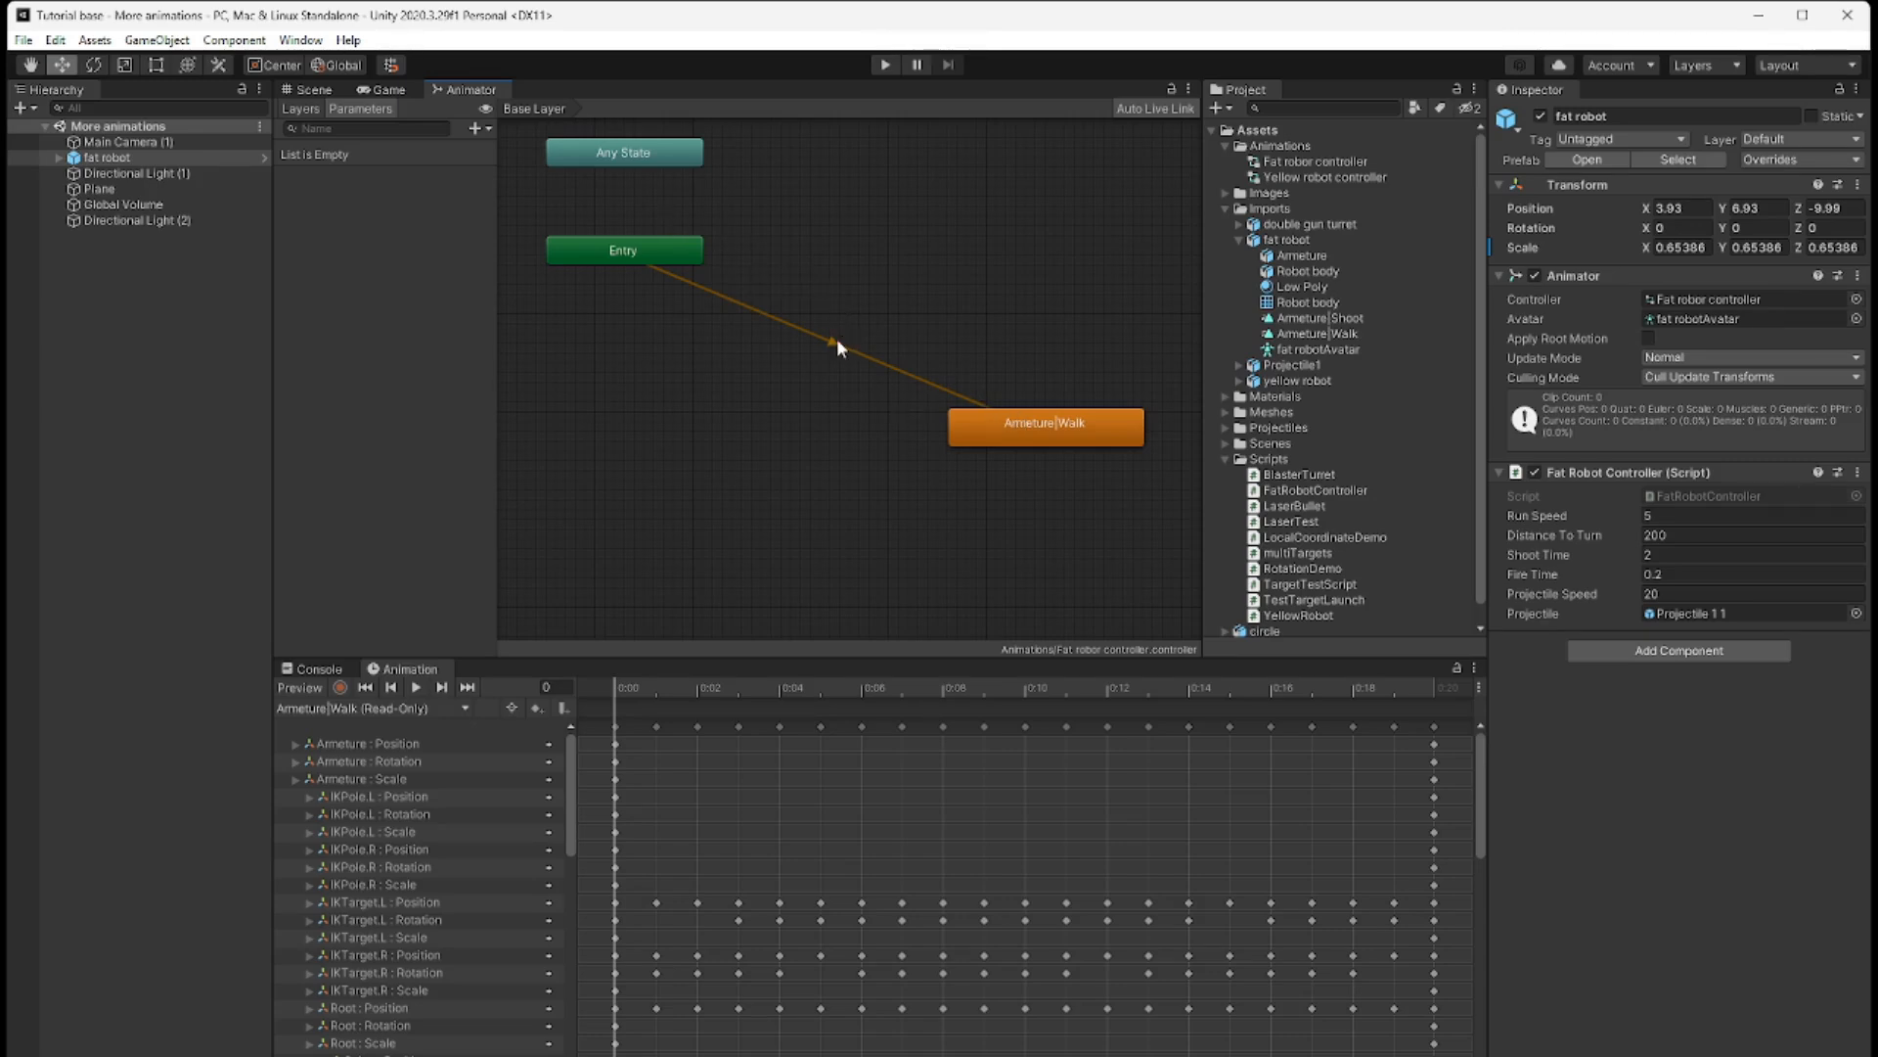
click(316, 88)
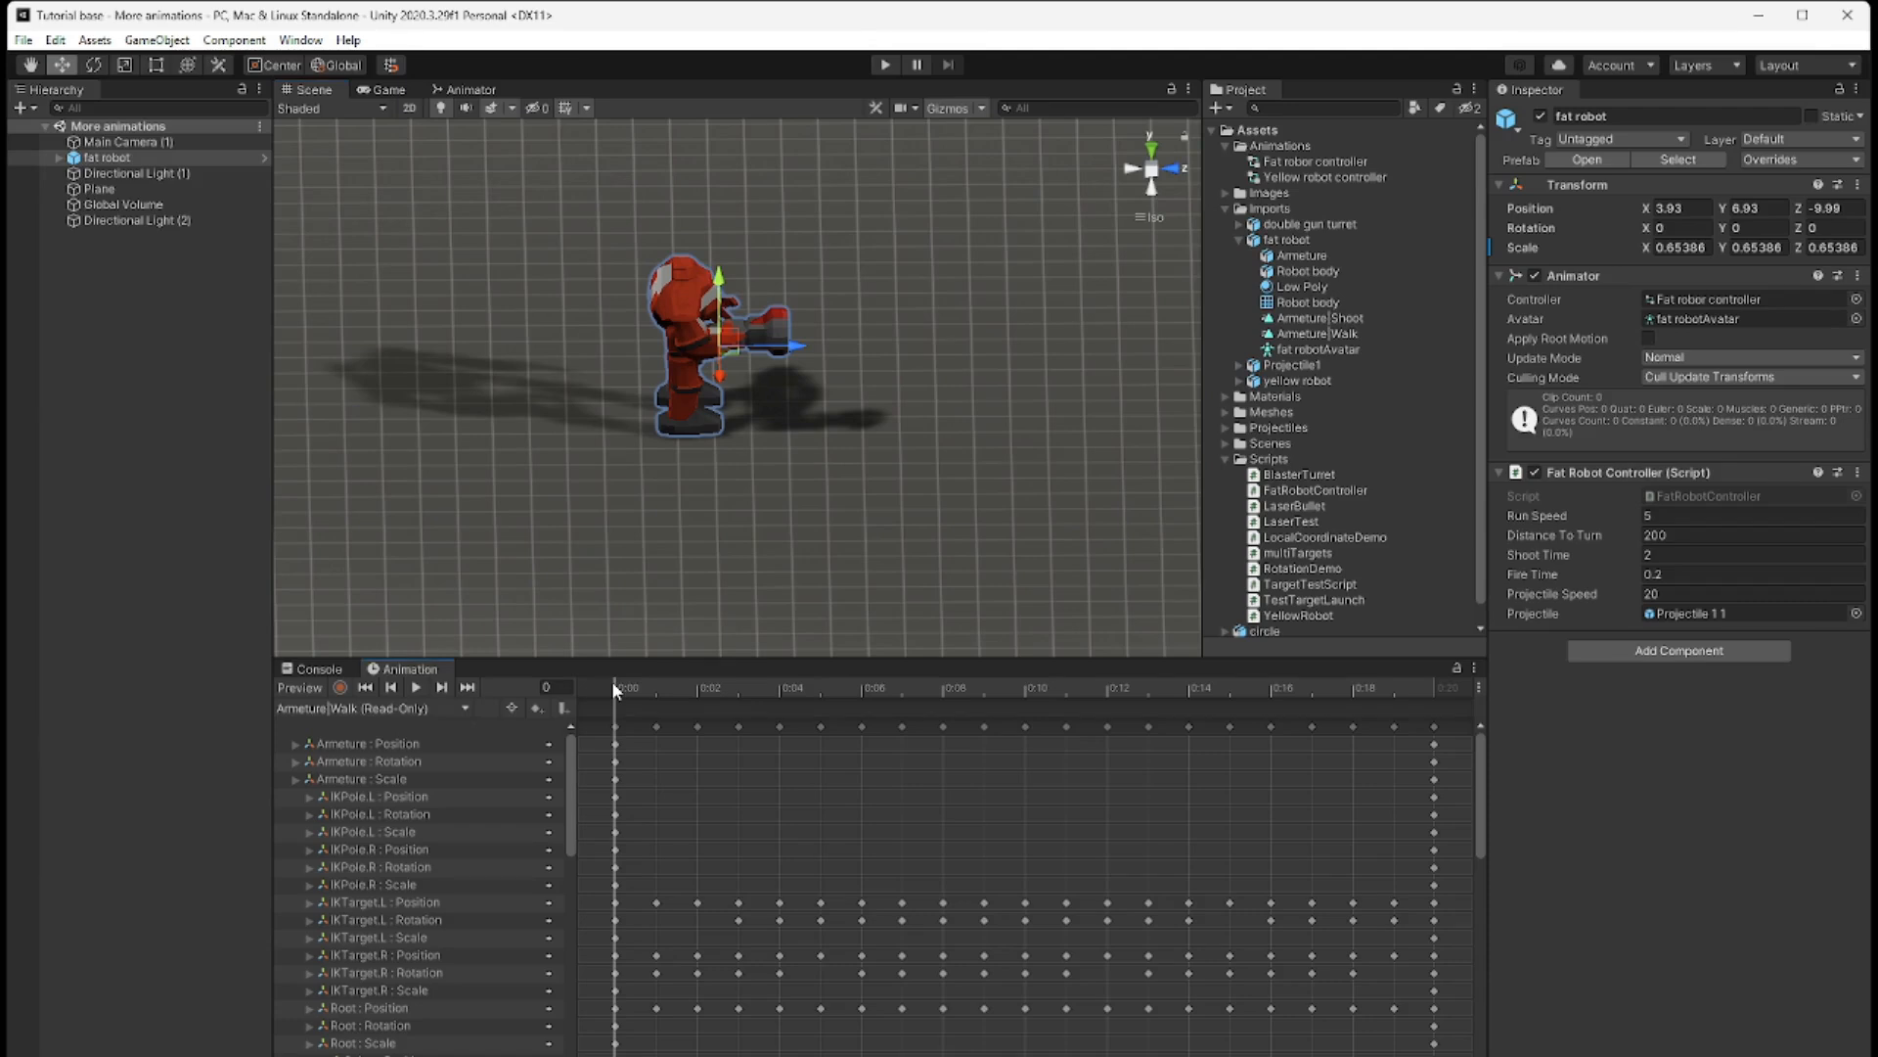
mouse_move(612, 681)
mouse_down()
mouse_move(1136, 715)
mouse_move(1425, 702)
mouse_move(620, 701)
mouse_up()
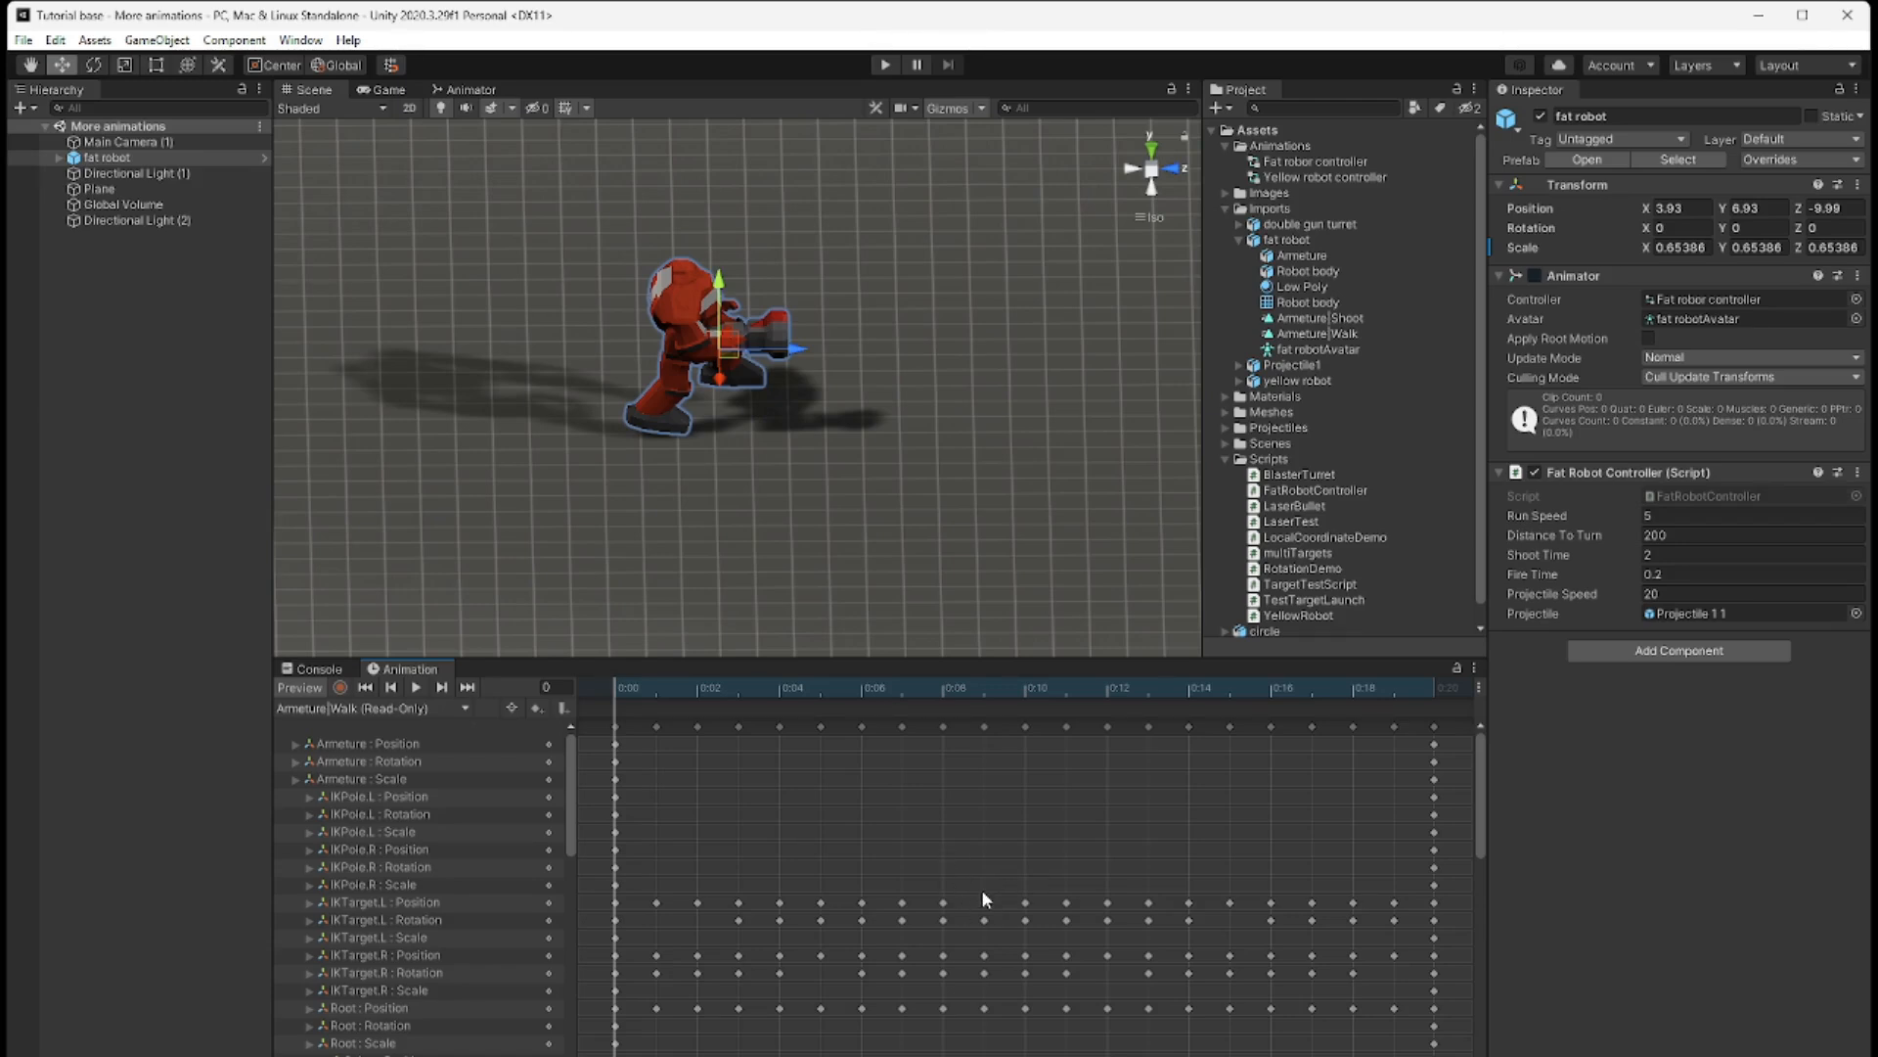
- Duplicate the Armeture|Walk clip as an editable copy named "Fat robot walk" and move it into the Animations folder
click(1318, 334)
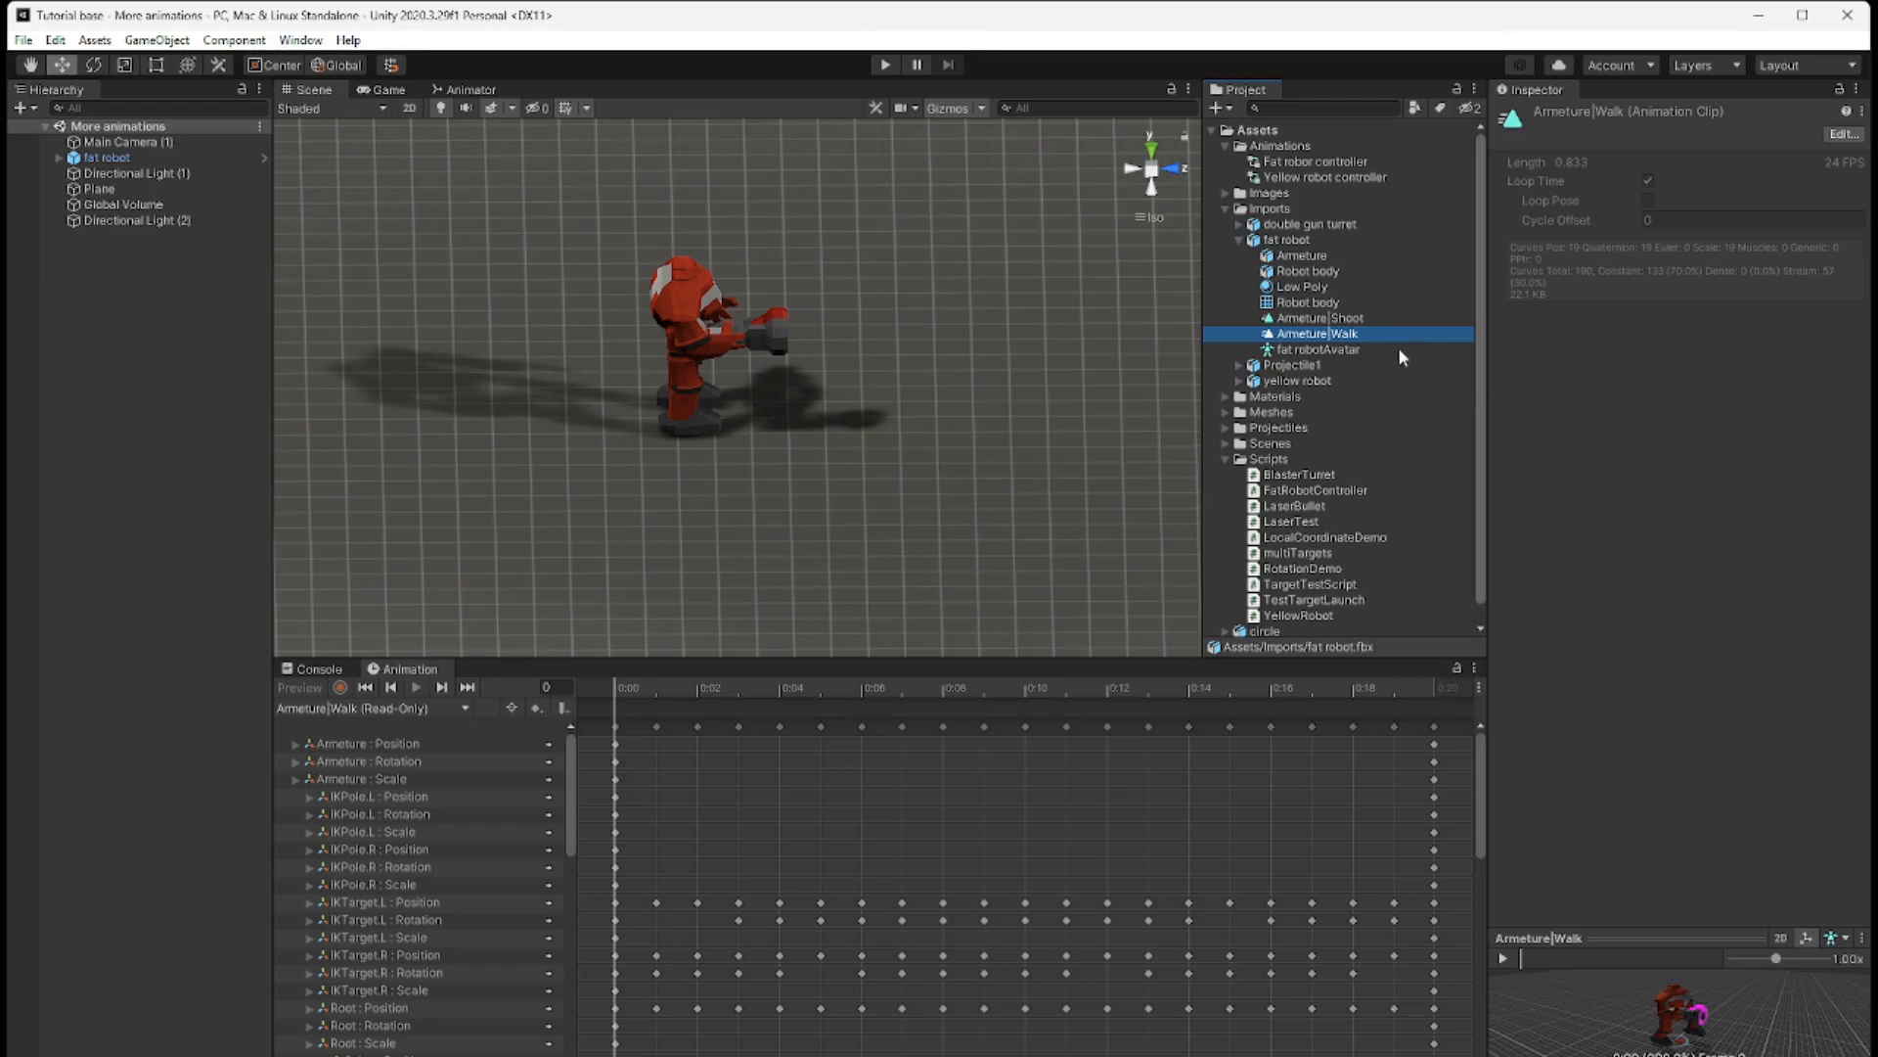
key(ctrl+d)
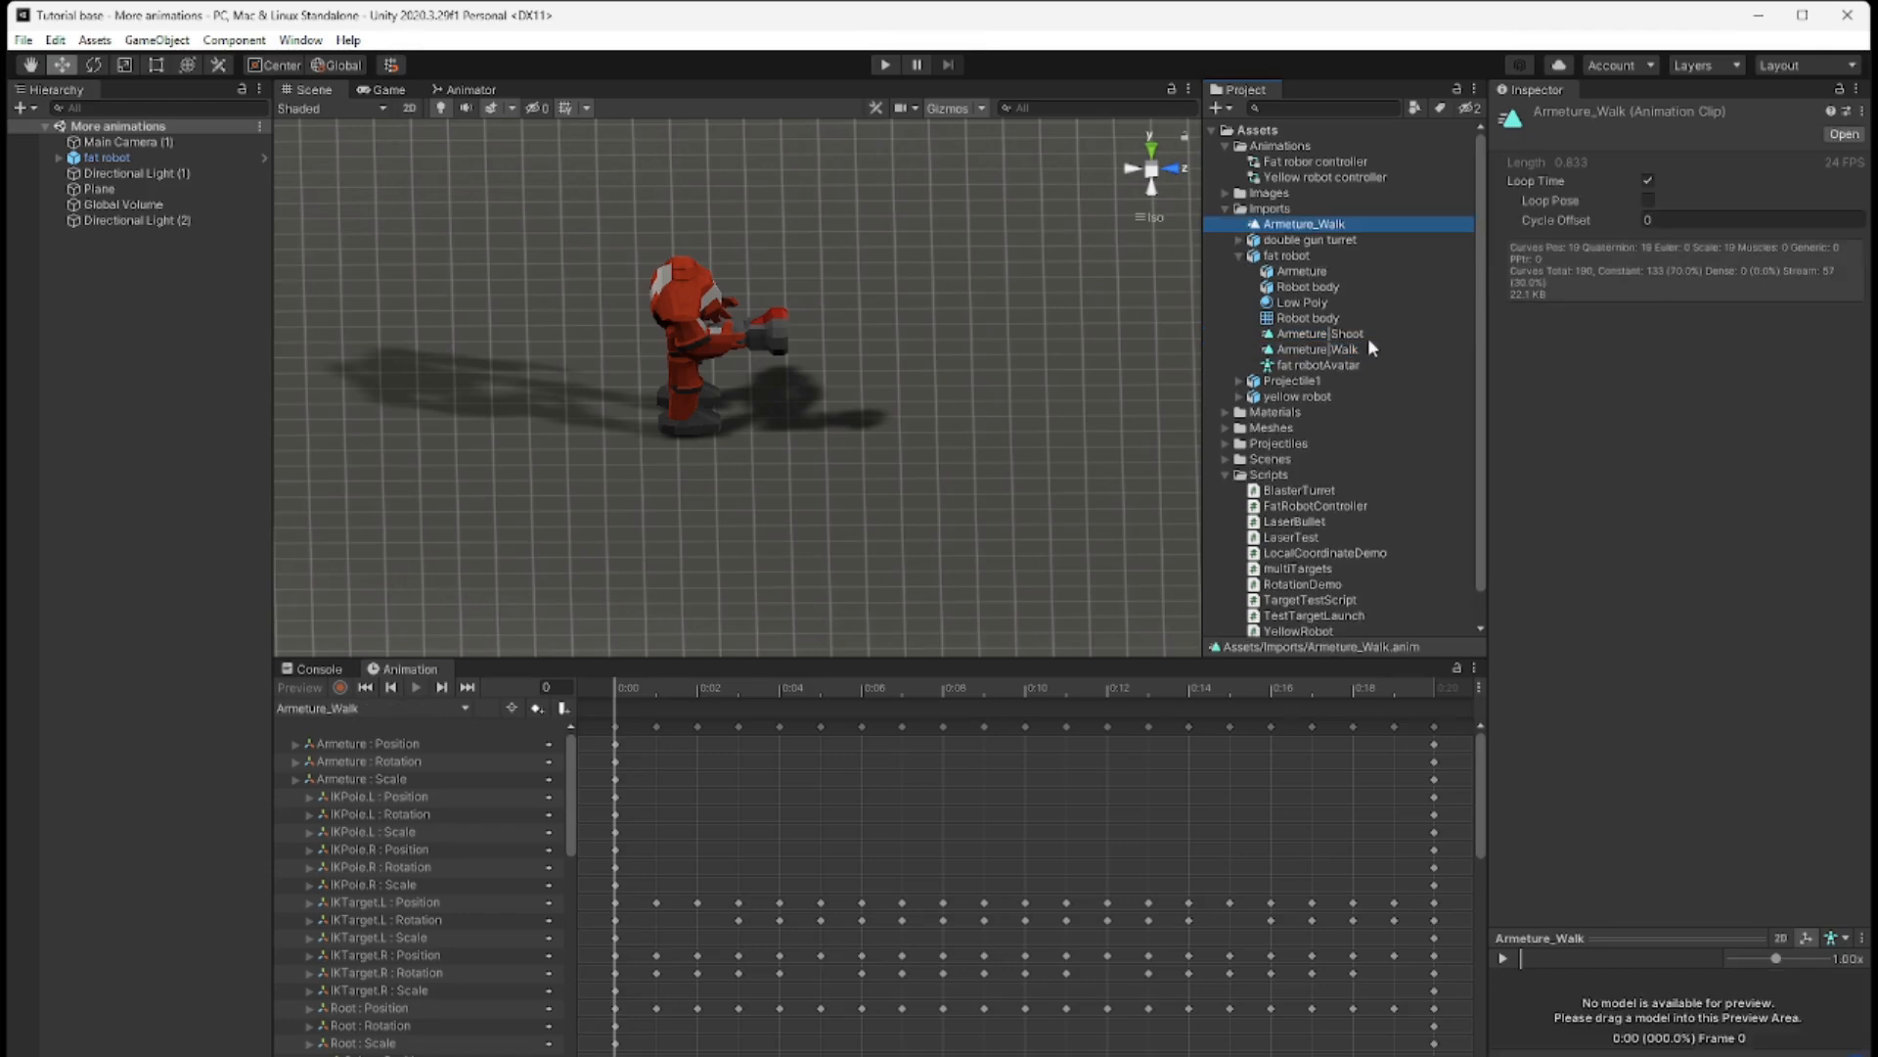
click(1327, 229)
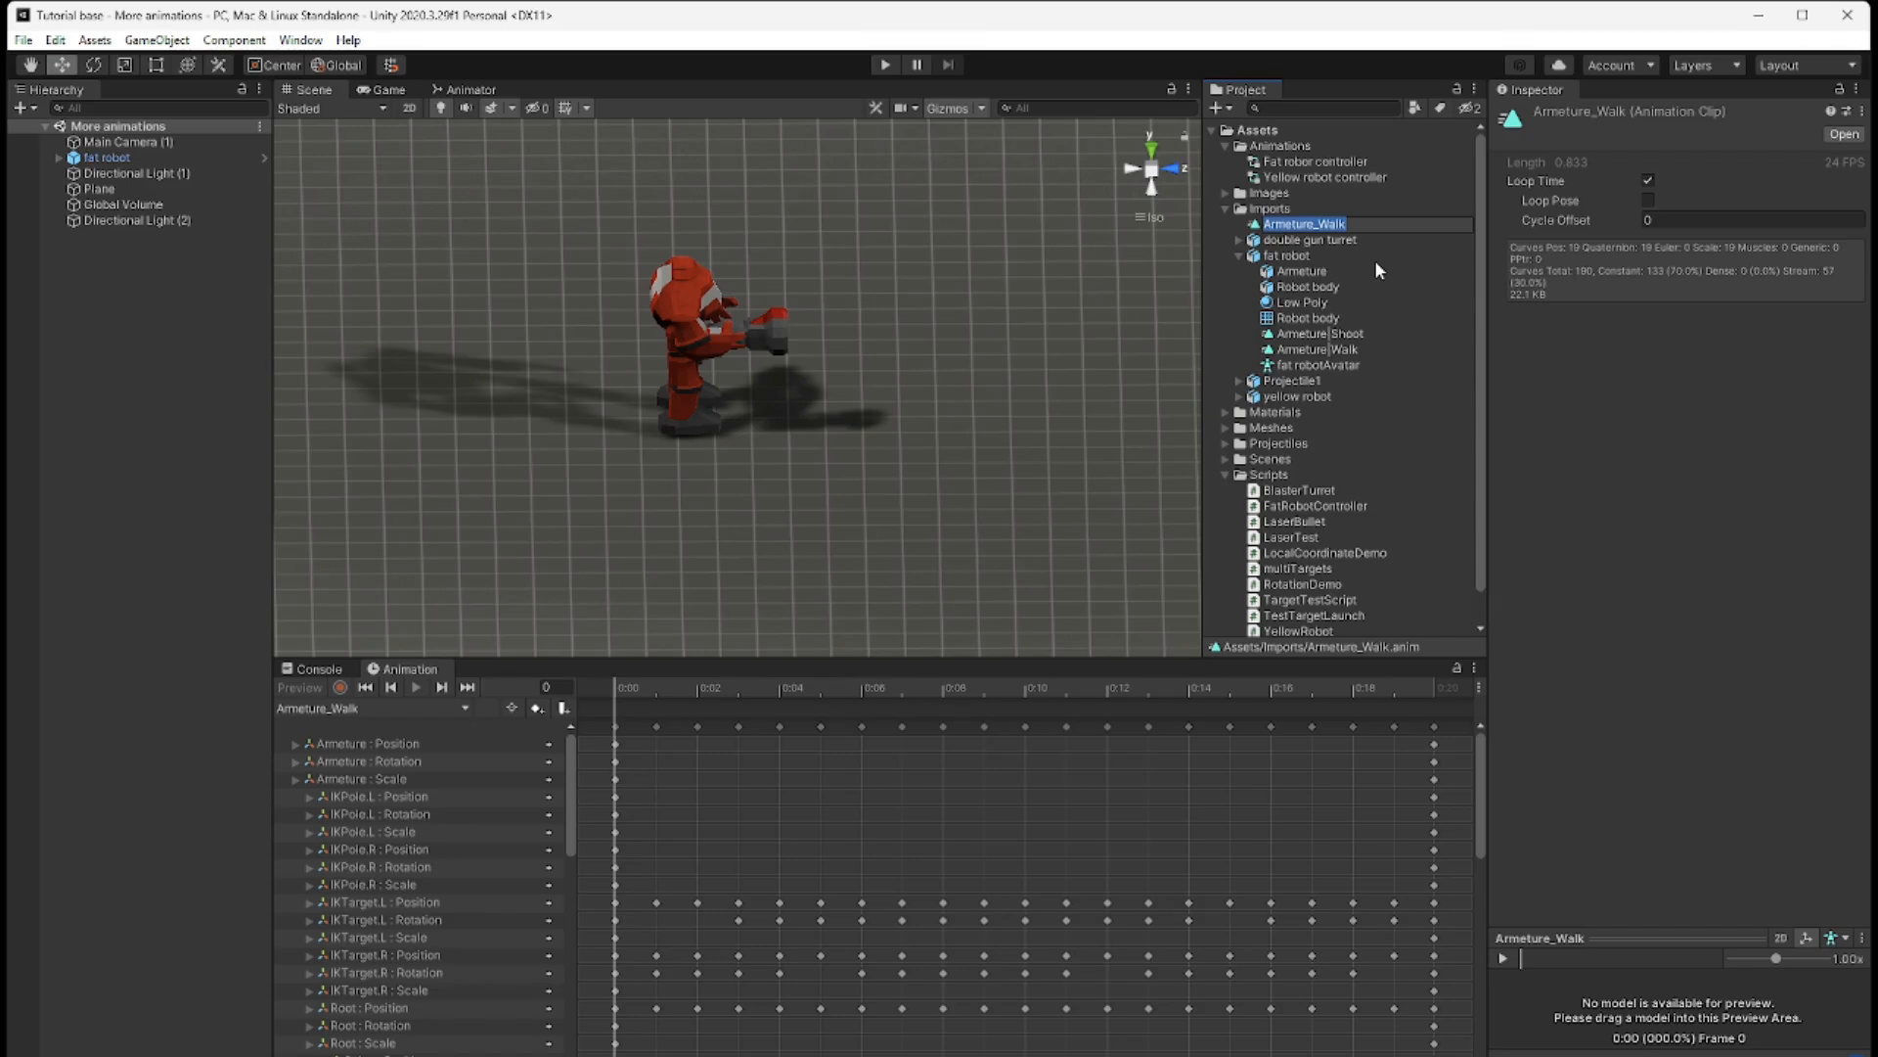
text(Fat robot walk)
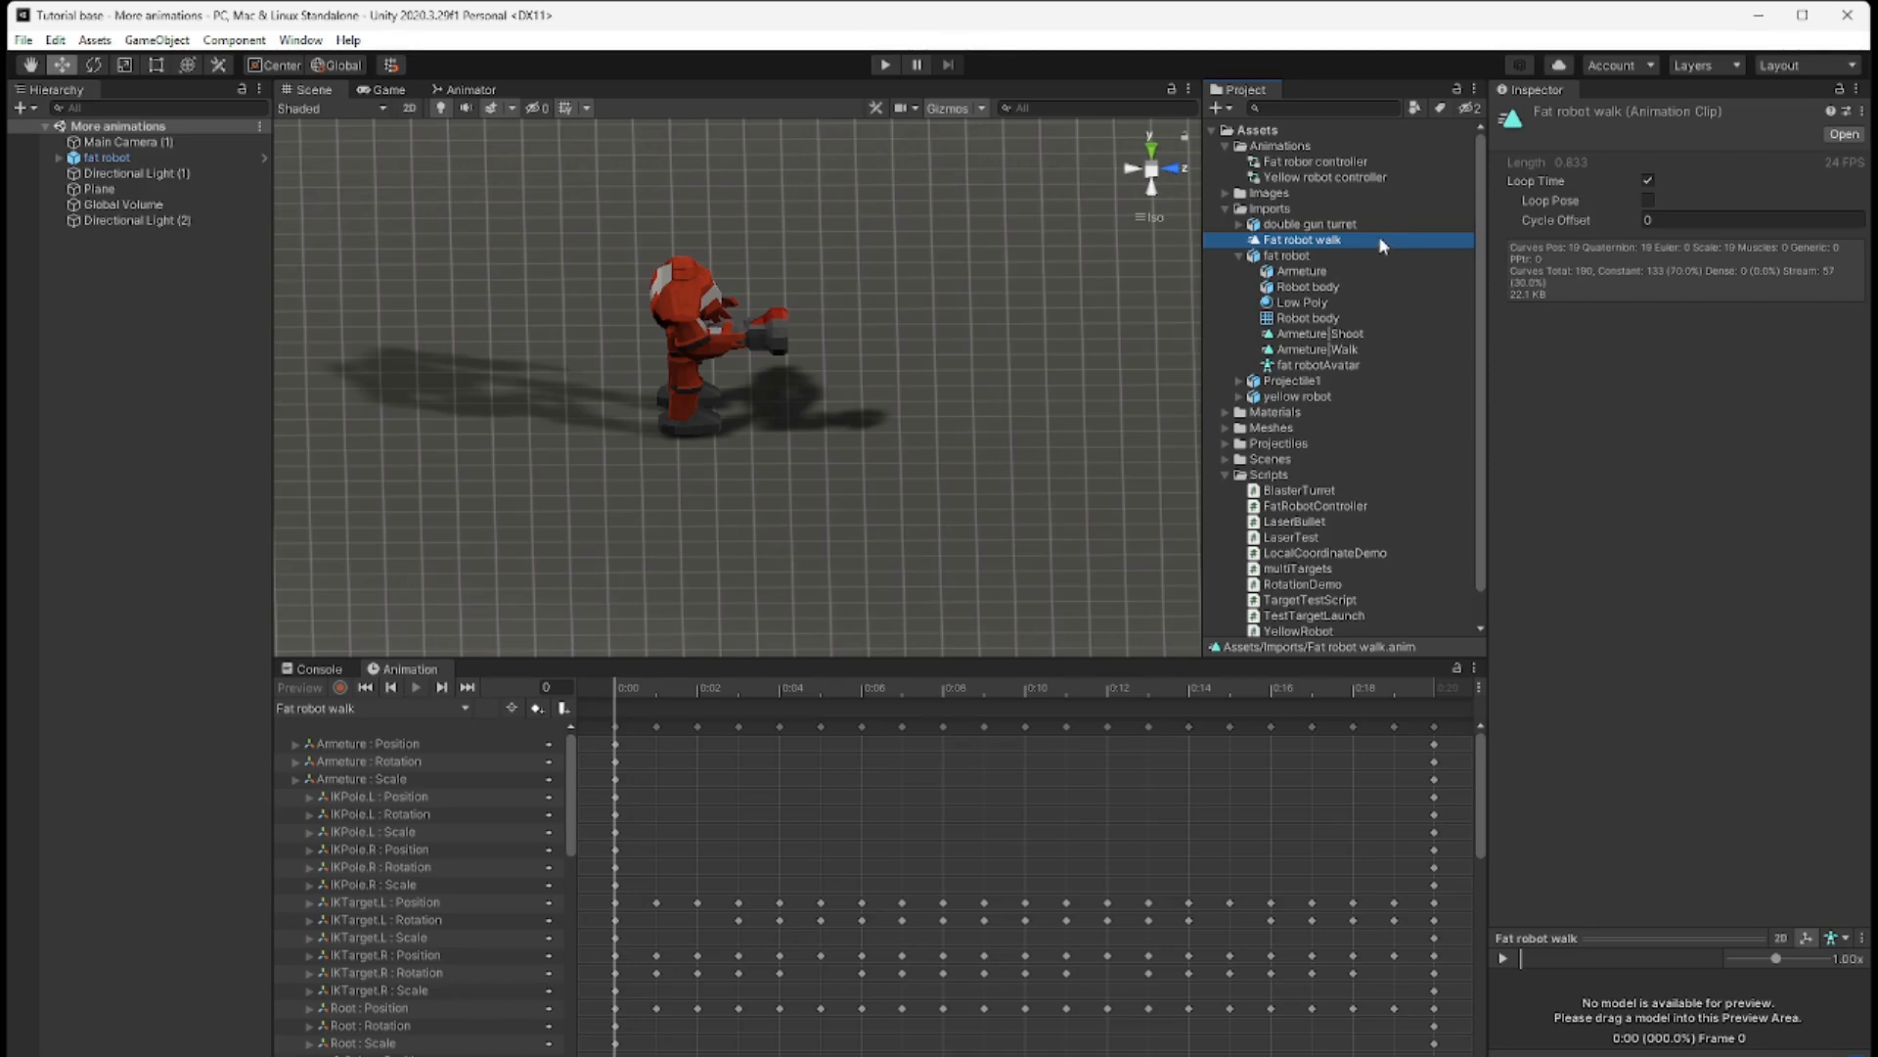
drag(1375, 238, 1374, 184)
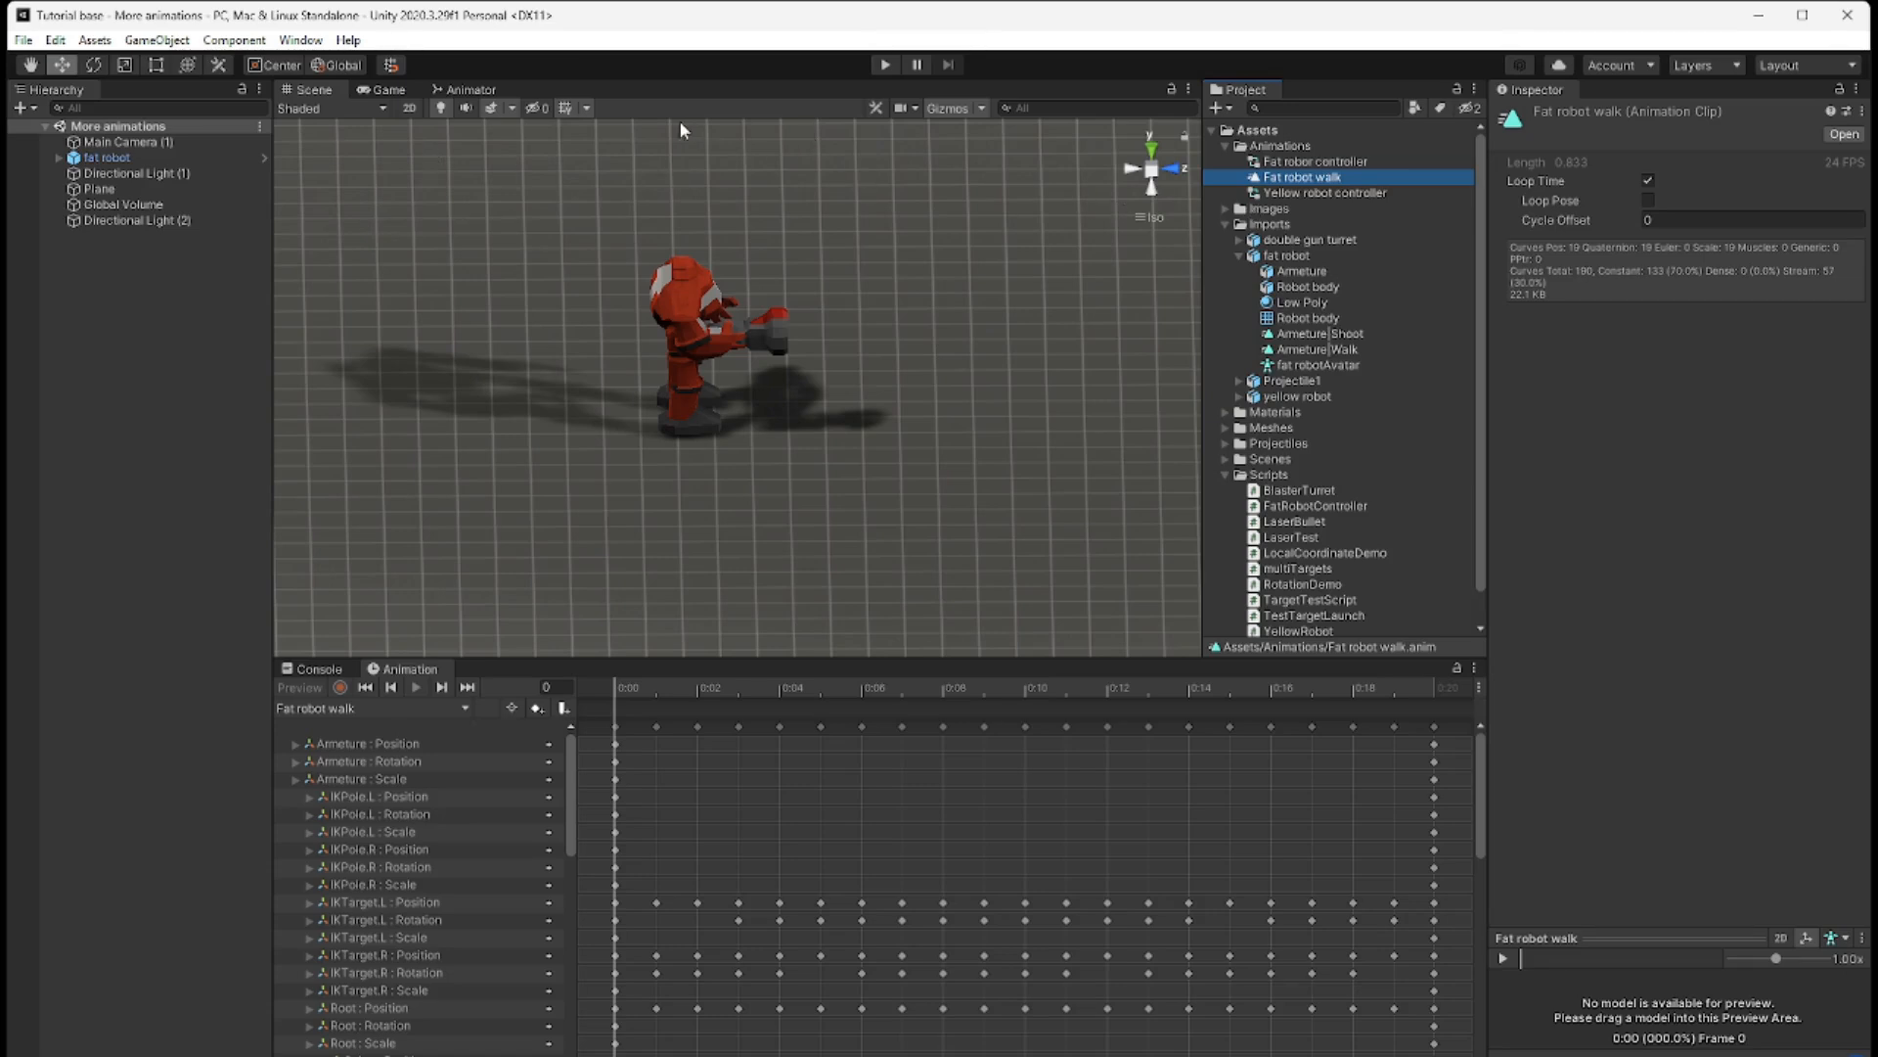
- Replace the Armeture|Walk state in the fat robot's animator controller with the Fat robot walk clip
click(464, 93)
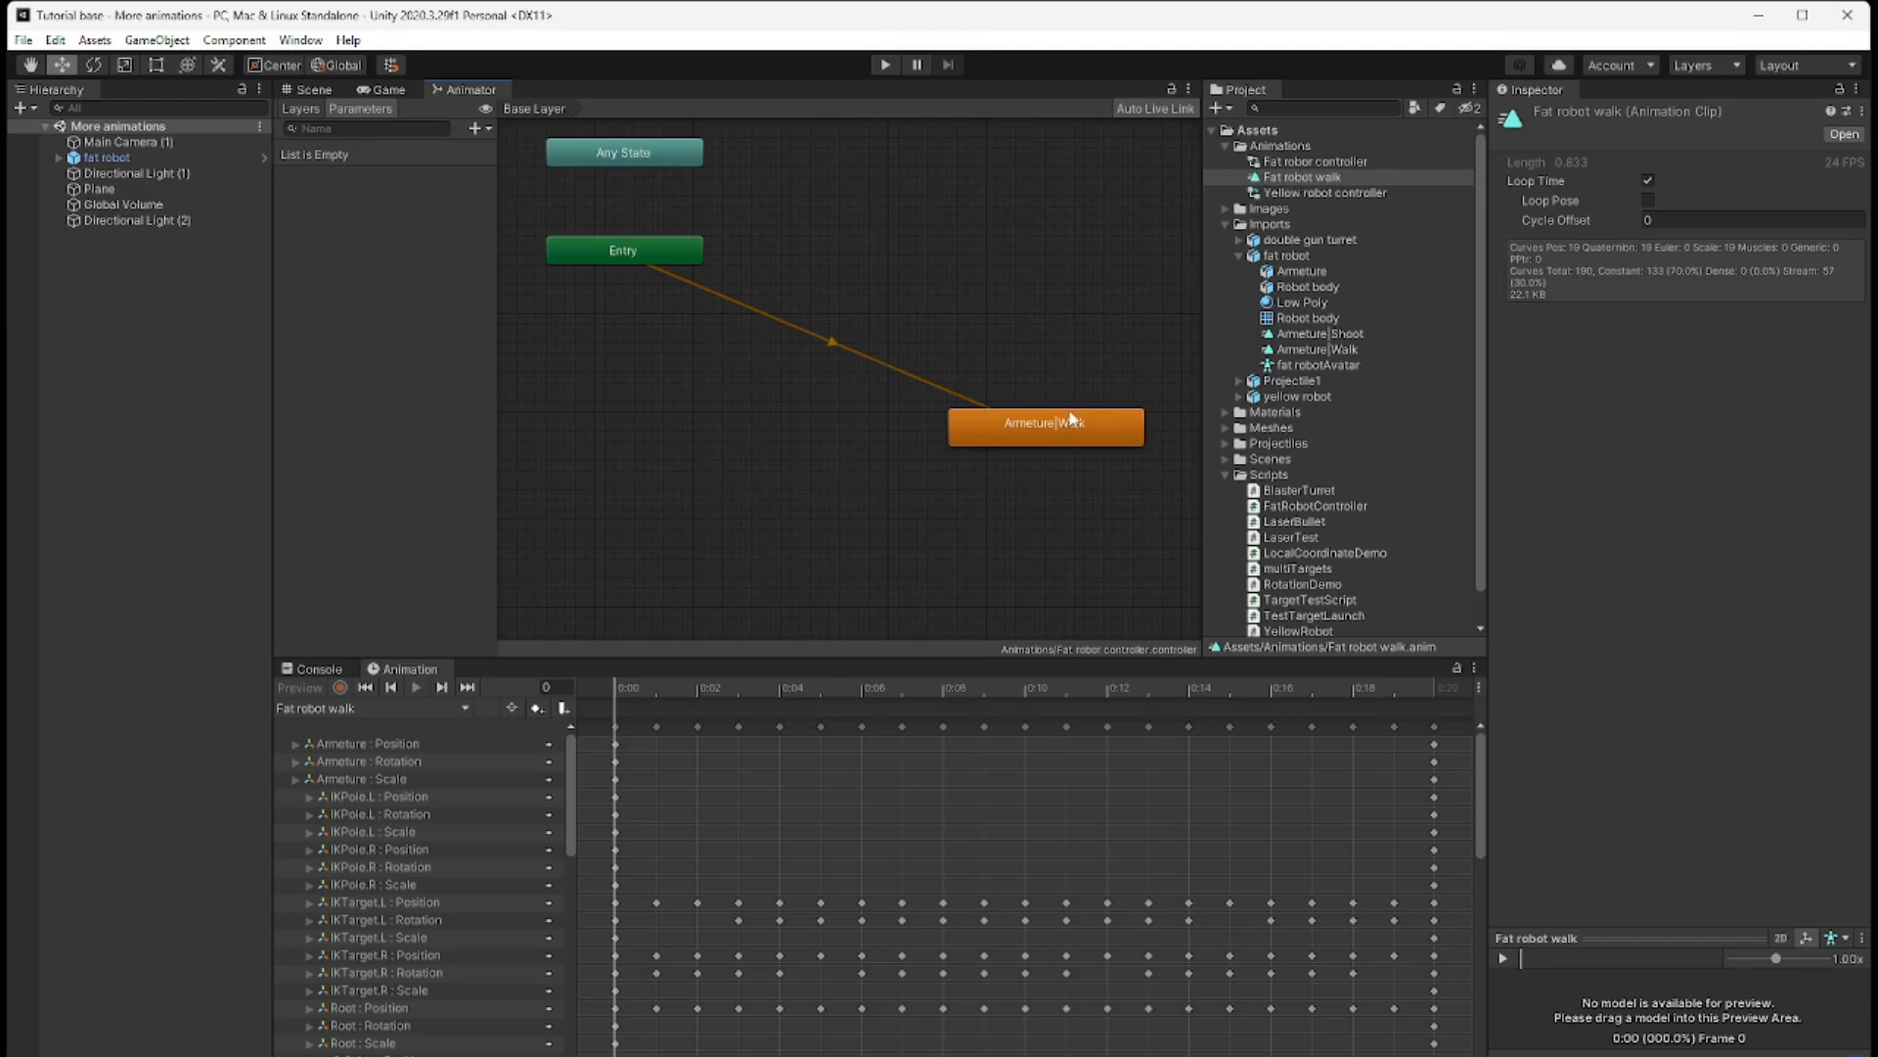
click(1038, 426)
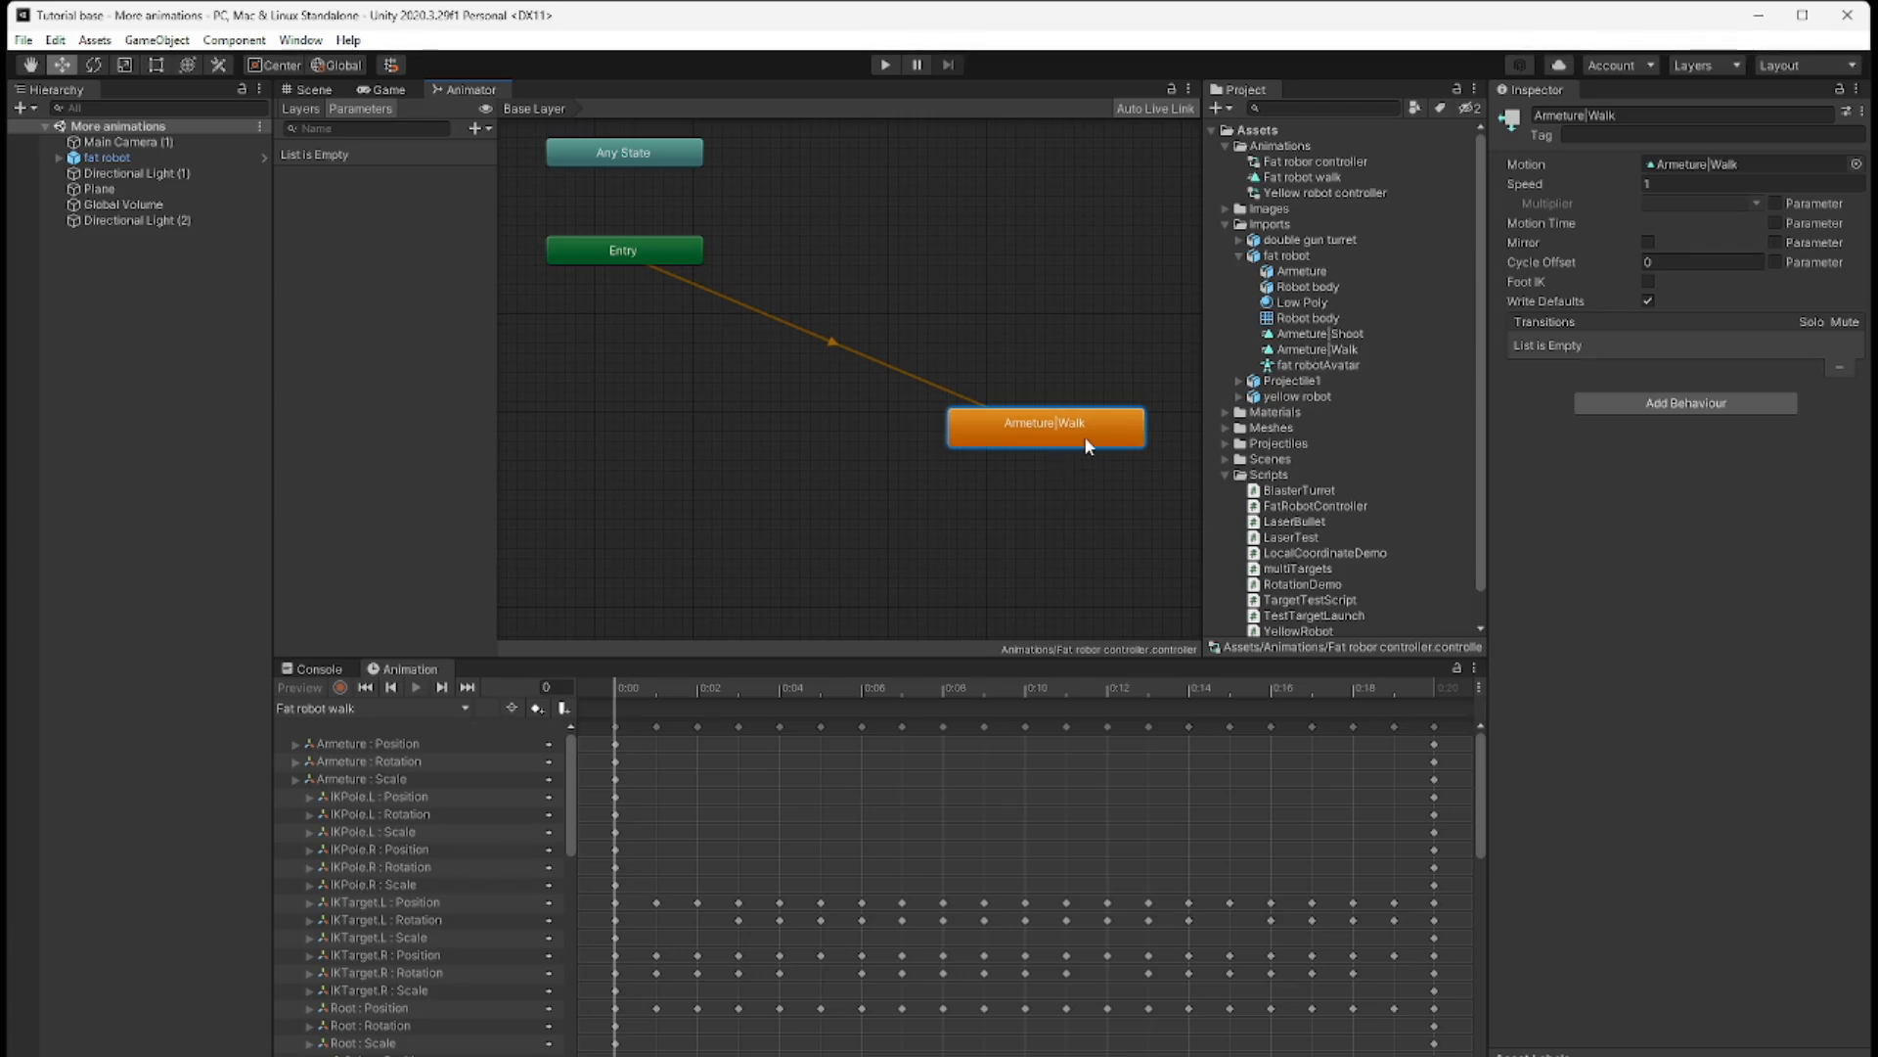
key(Delete)
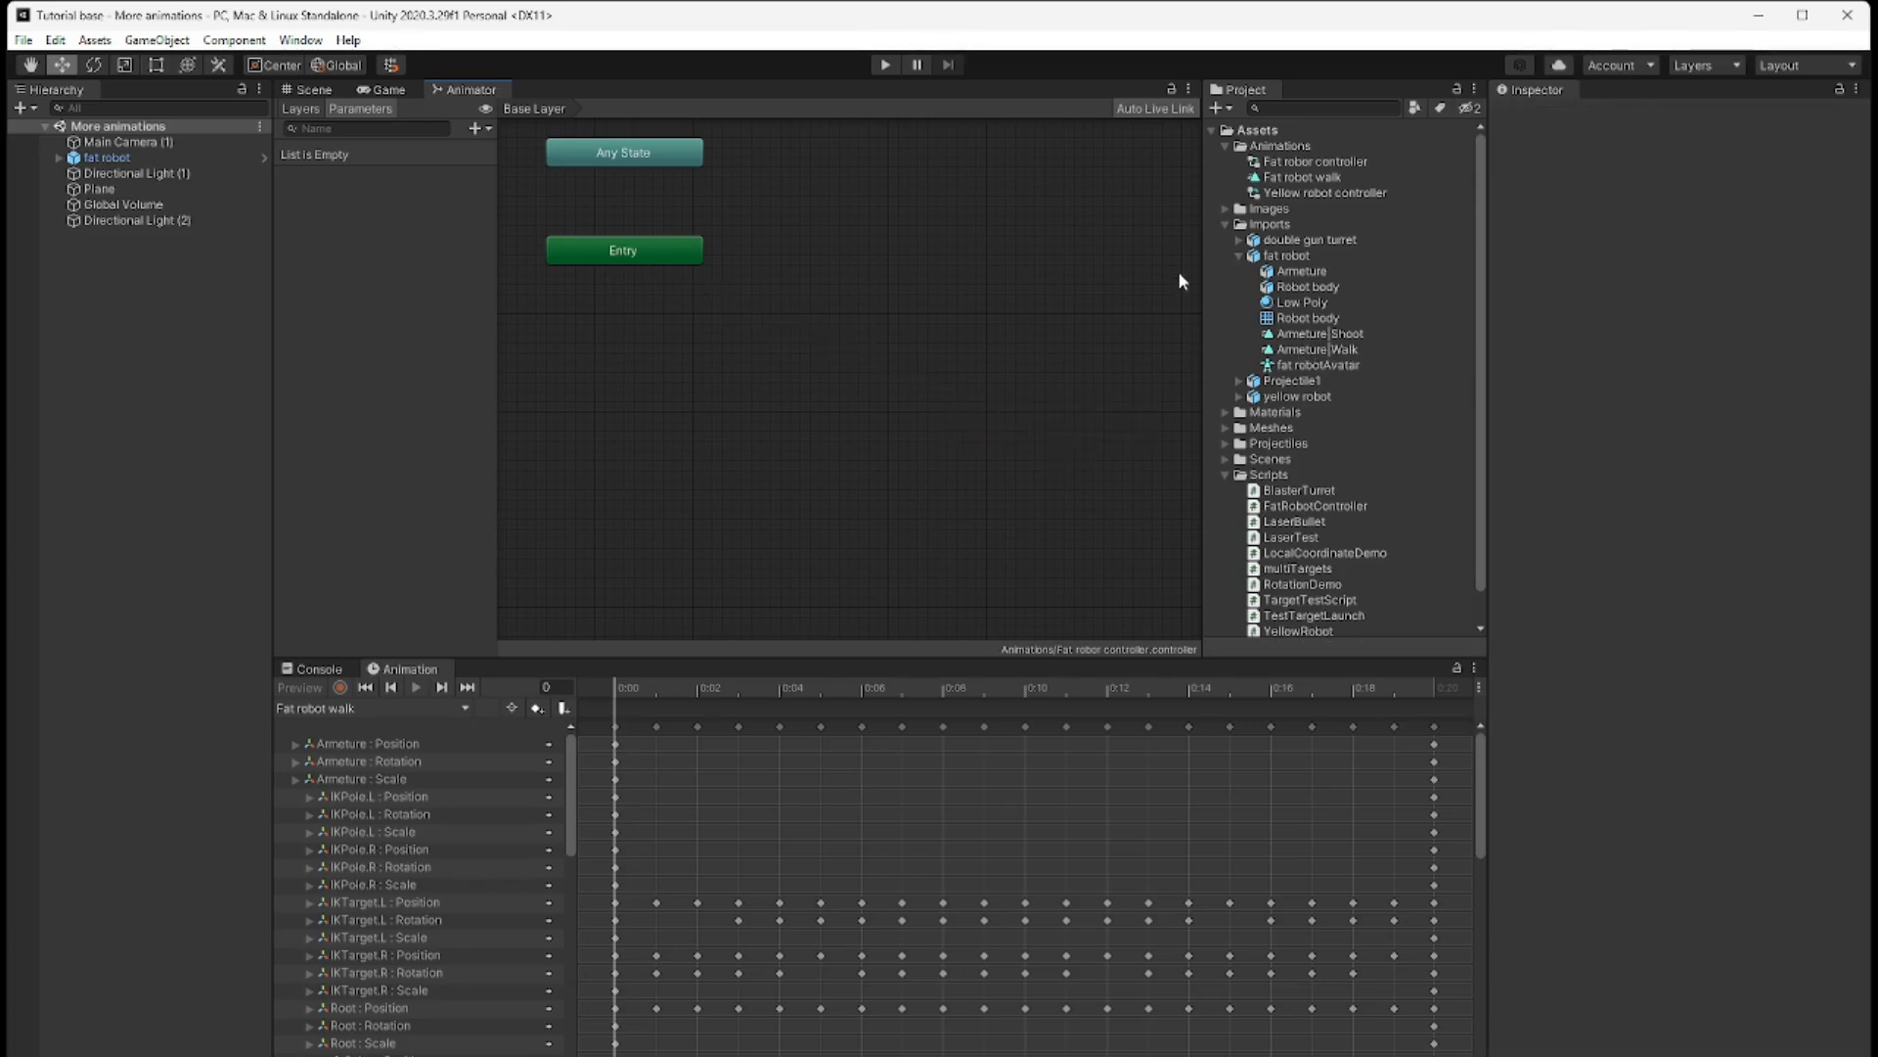
drag(1304, 180, 919, 377)
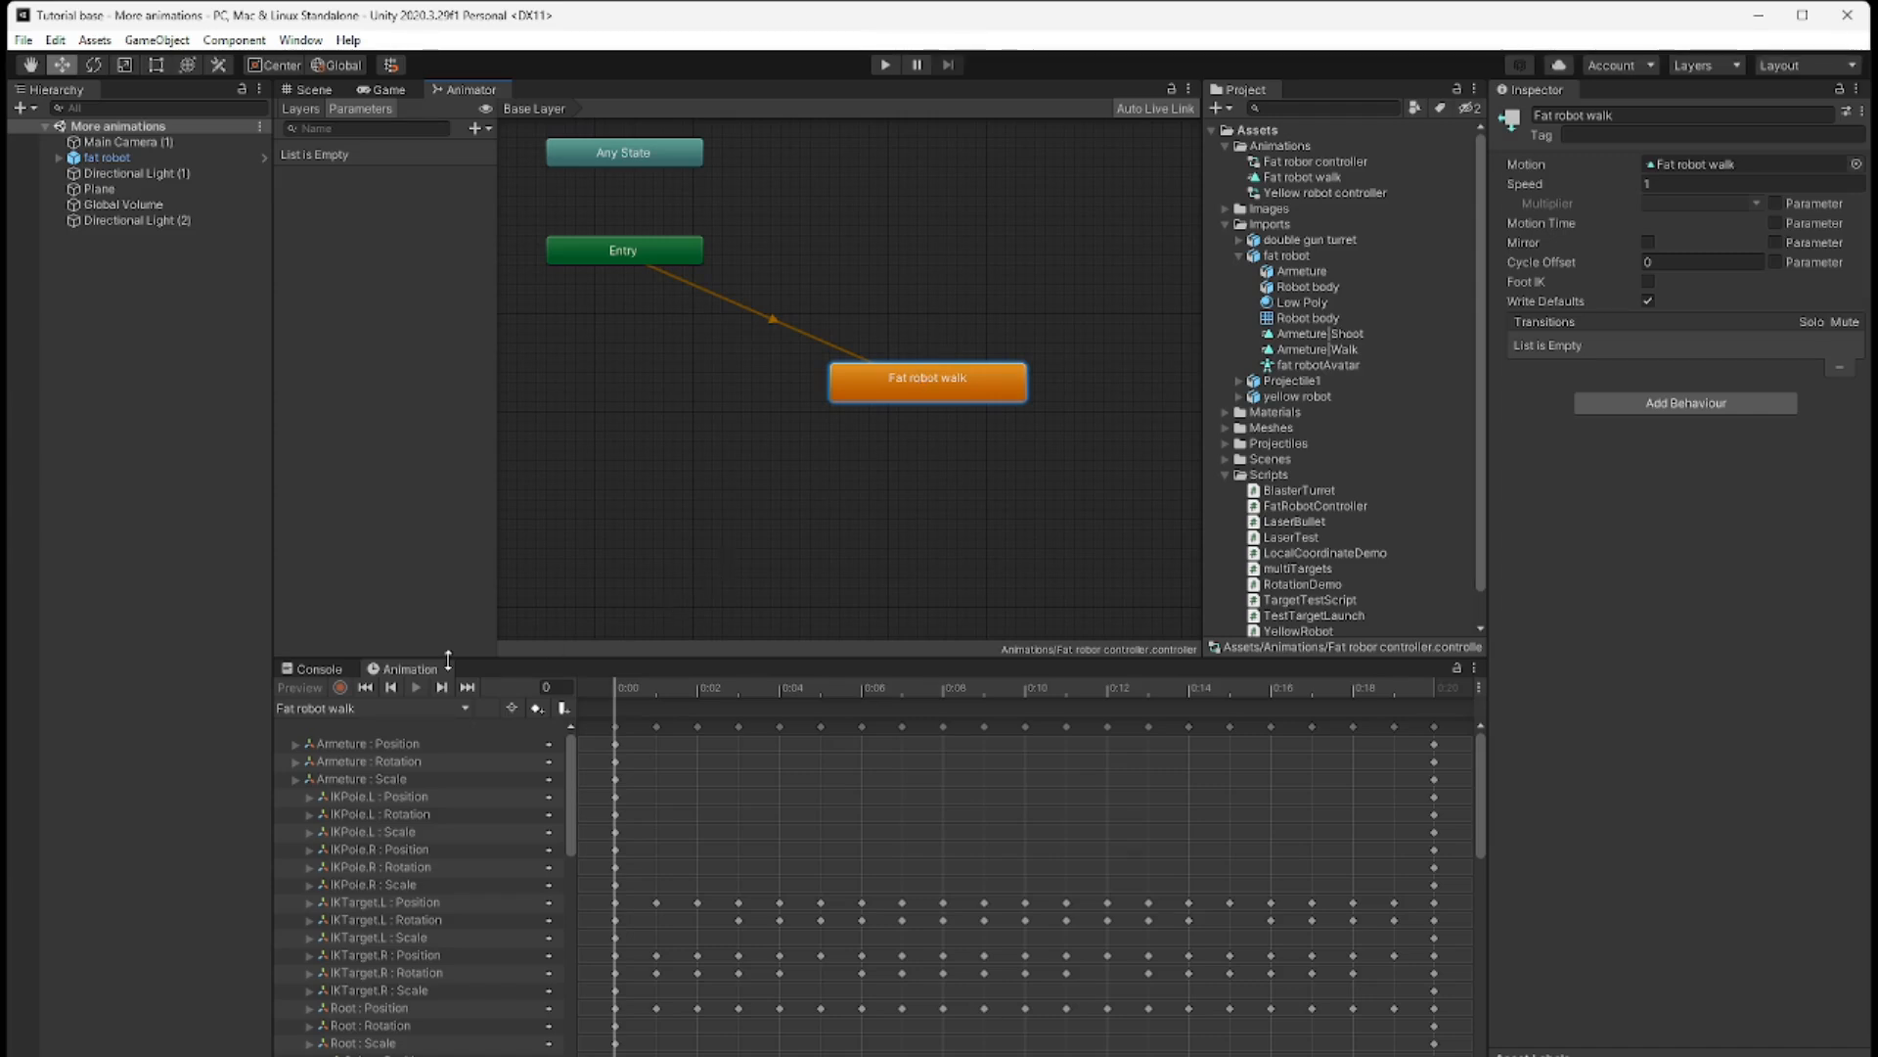
- Preview the Fat robot walk clip on the scene's fat robot, scrub it to frame 3, and enlarge the timeline area
click(1306, 178)
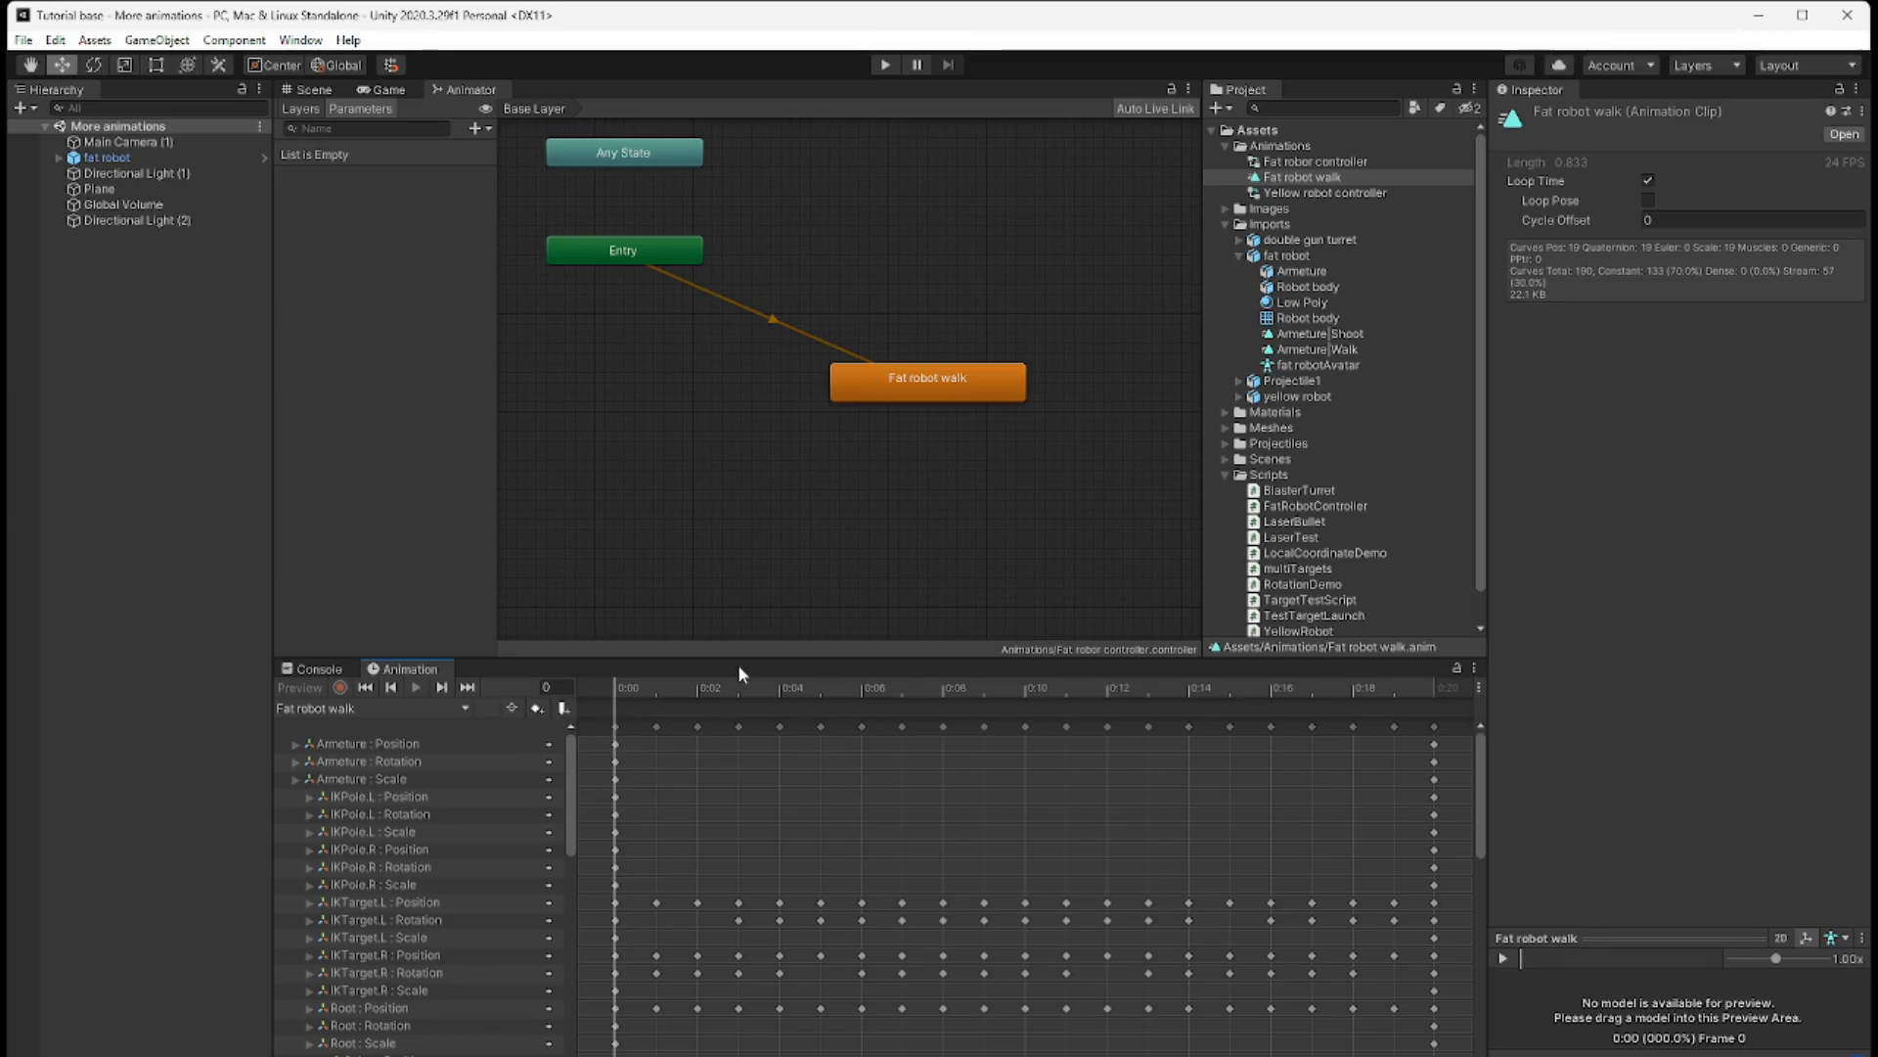
click(314, 88)
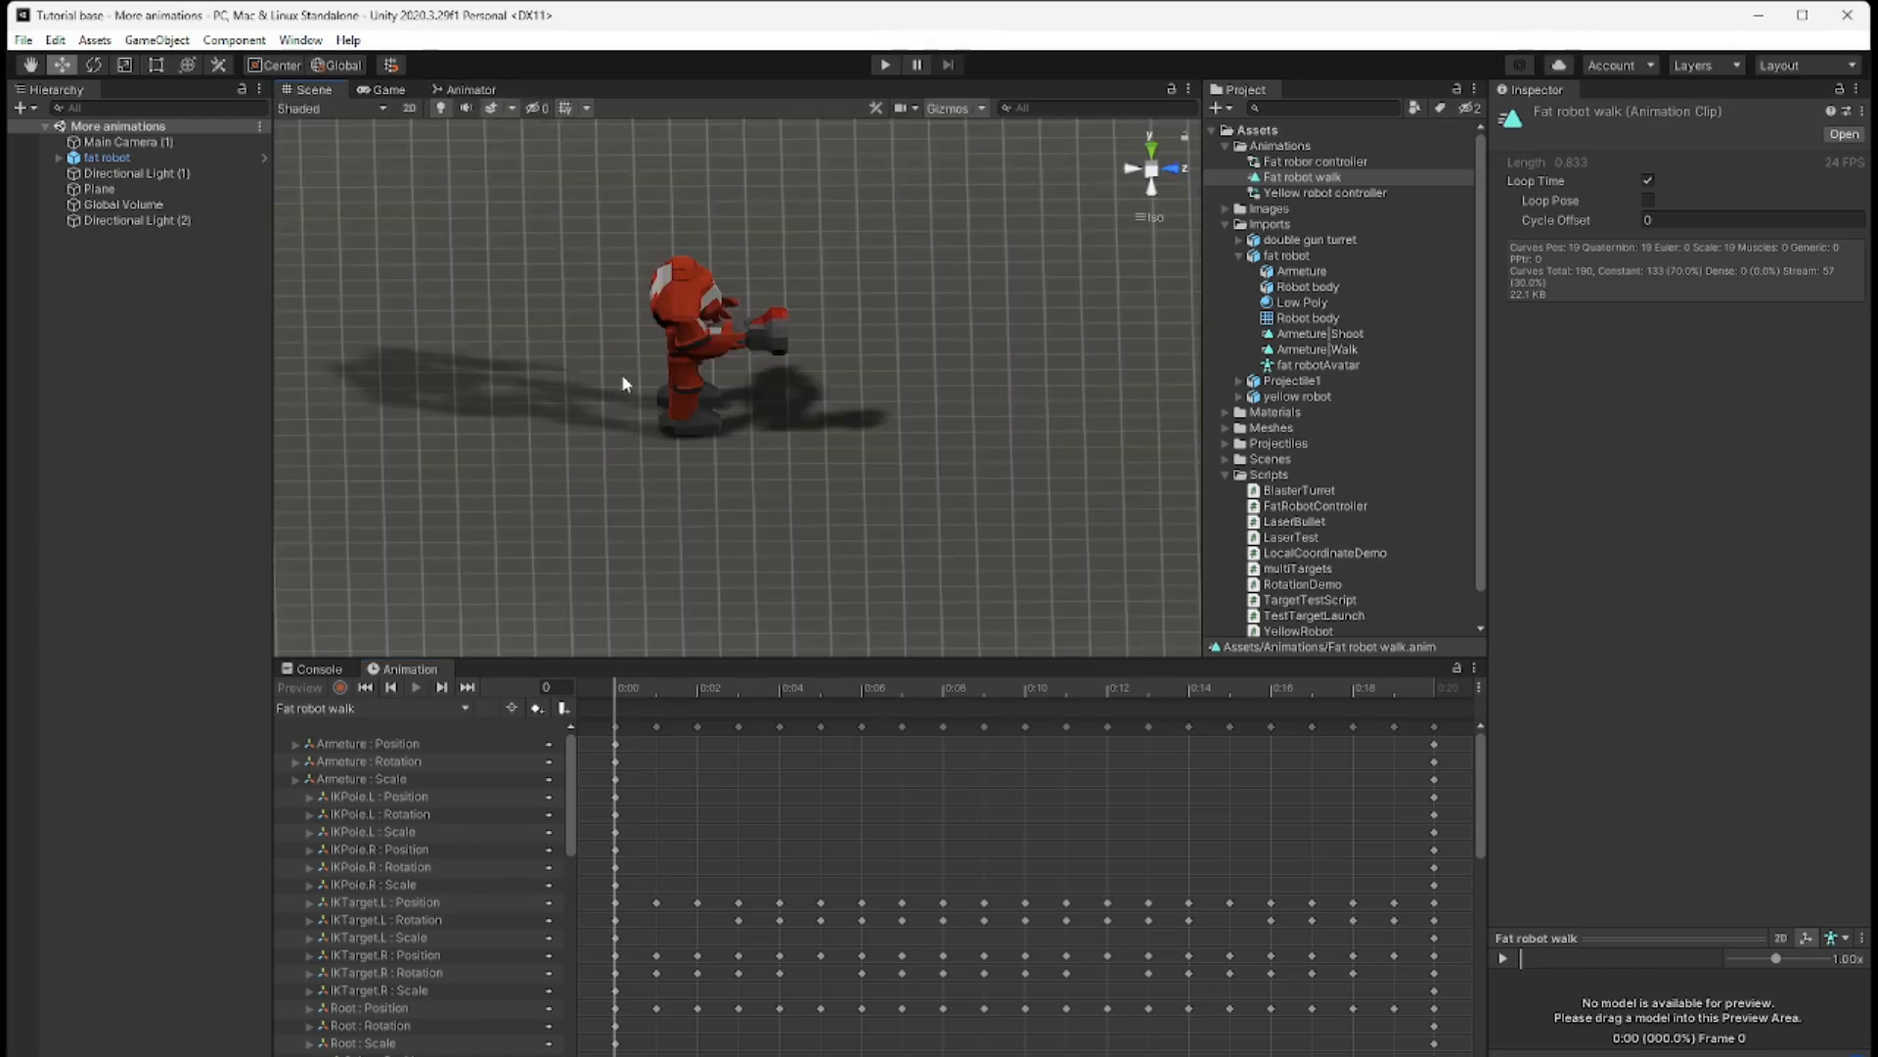
click(688, 324)
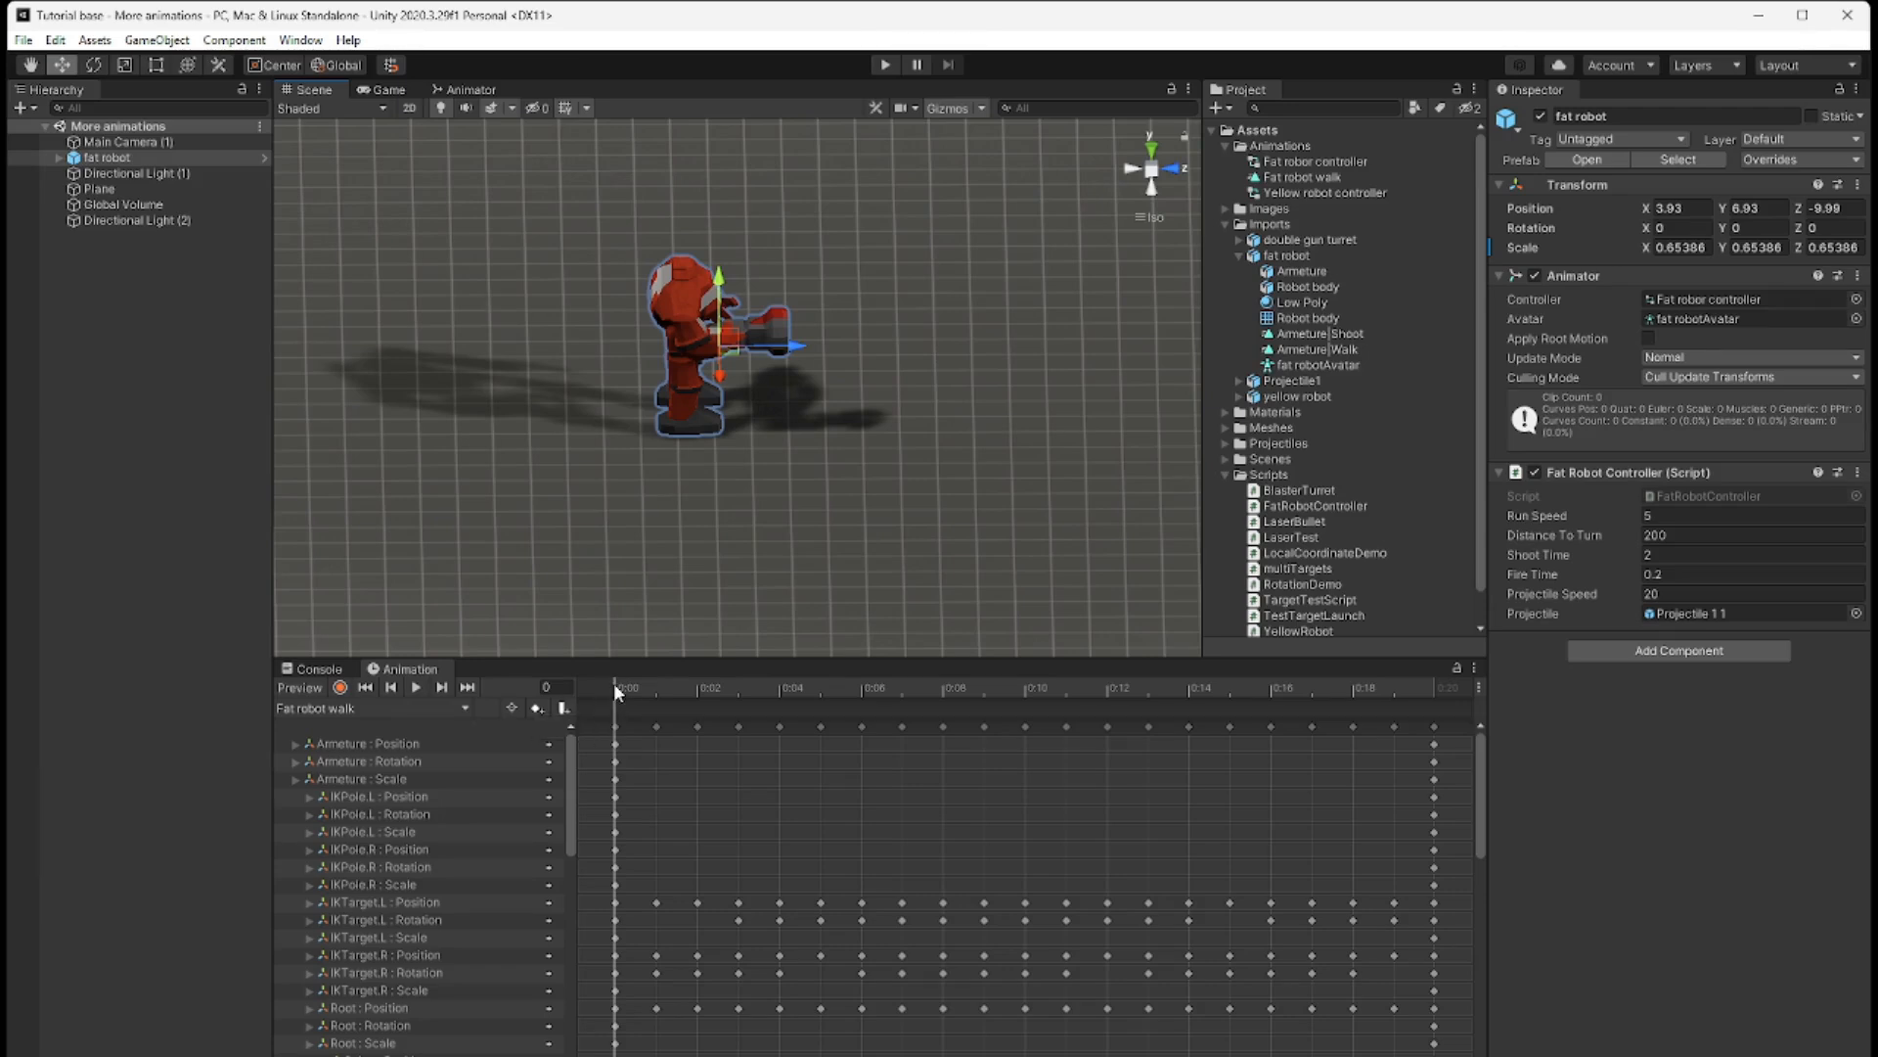
drag(617, 693, 767, 702)
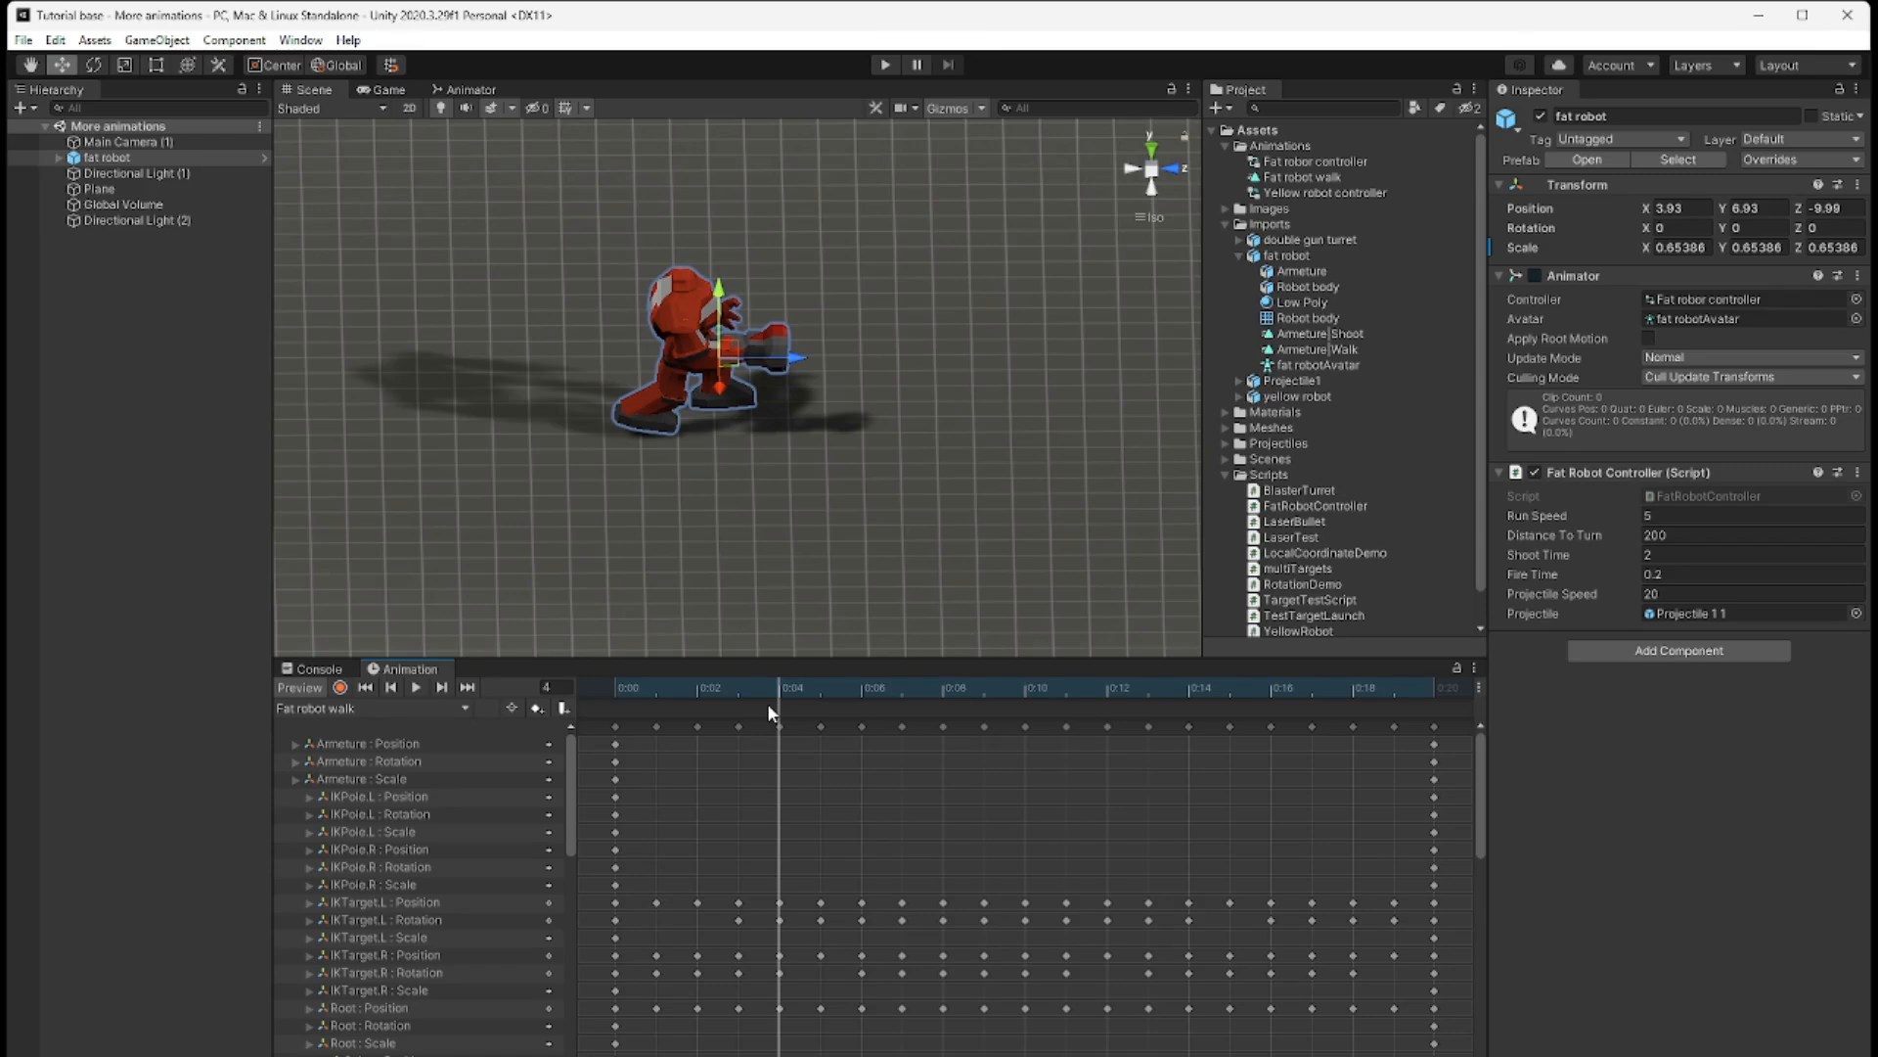
drag(783, 683, 751, 672)
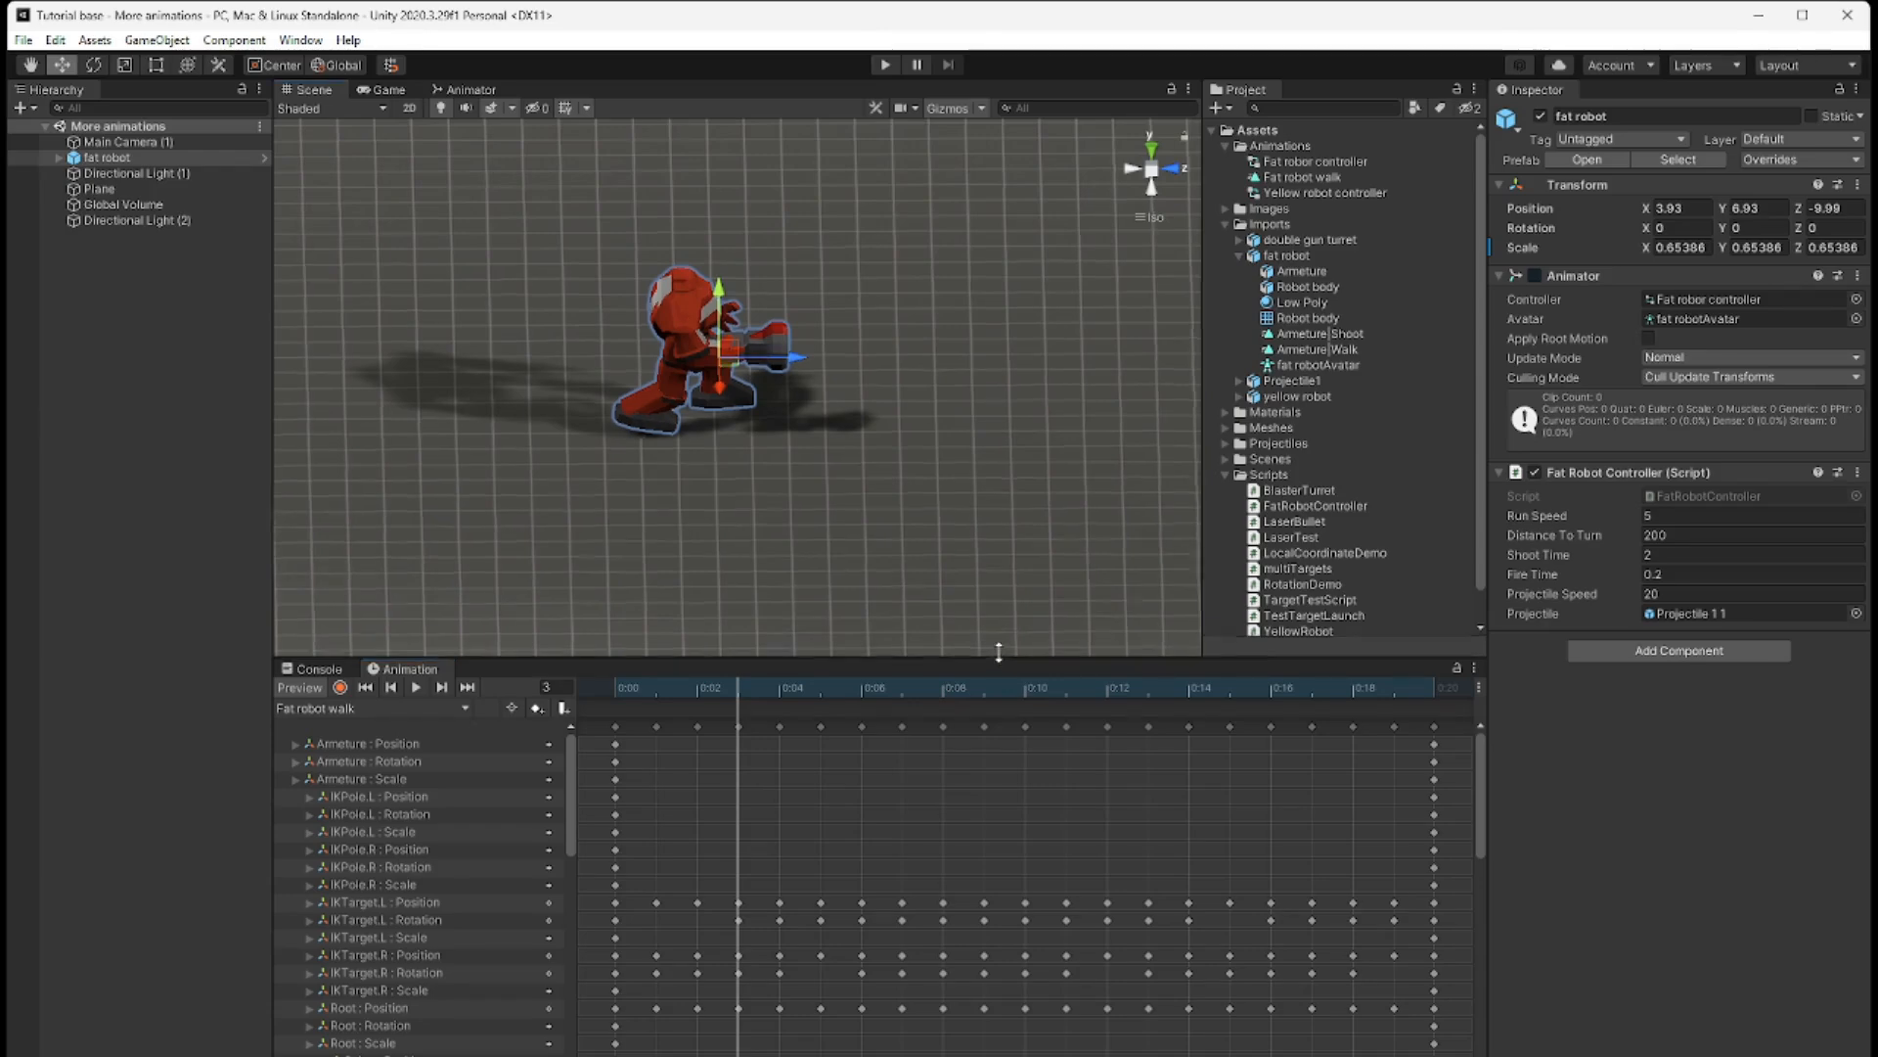
drag(998, 658, 990, 607)
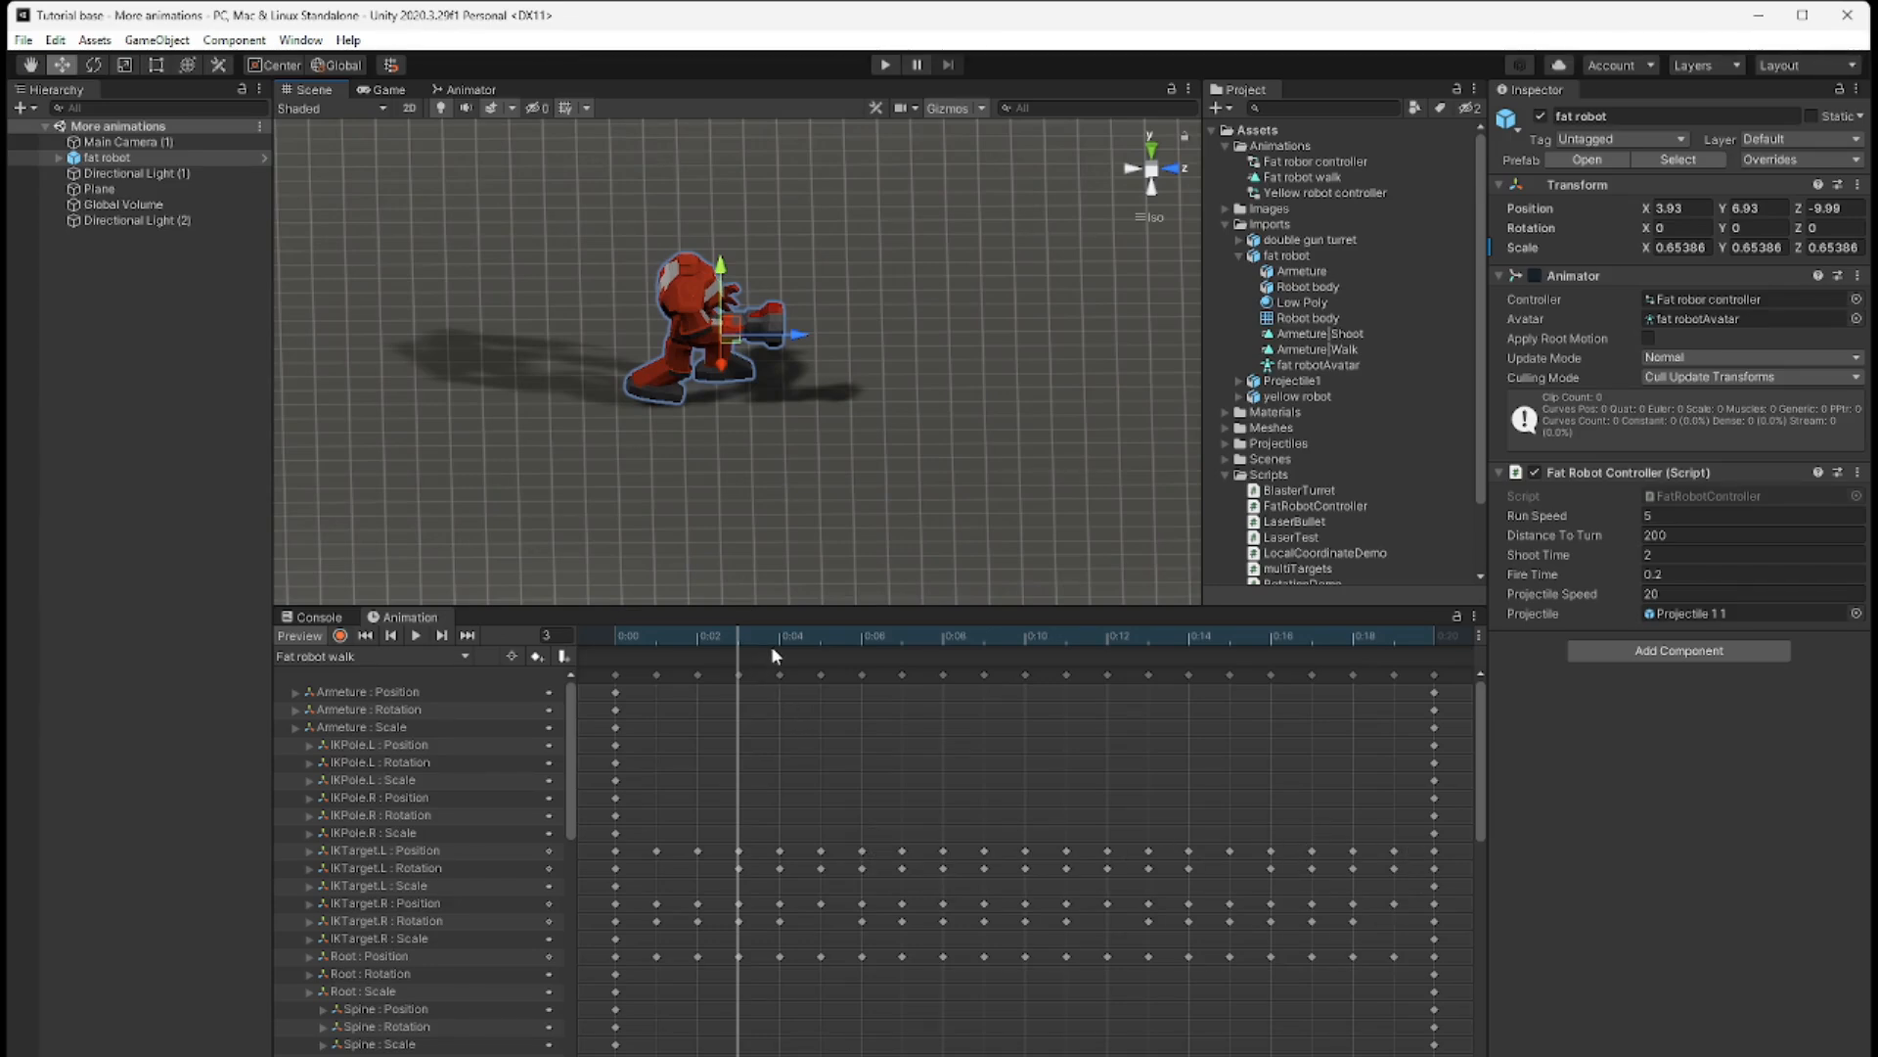
- Shift all walk keyframes from frame 4 onward two frames later so they start at frame 6
drag(761, 643, 736, 790)
drag(815, 727, 1467, 1055)
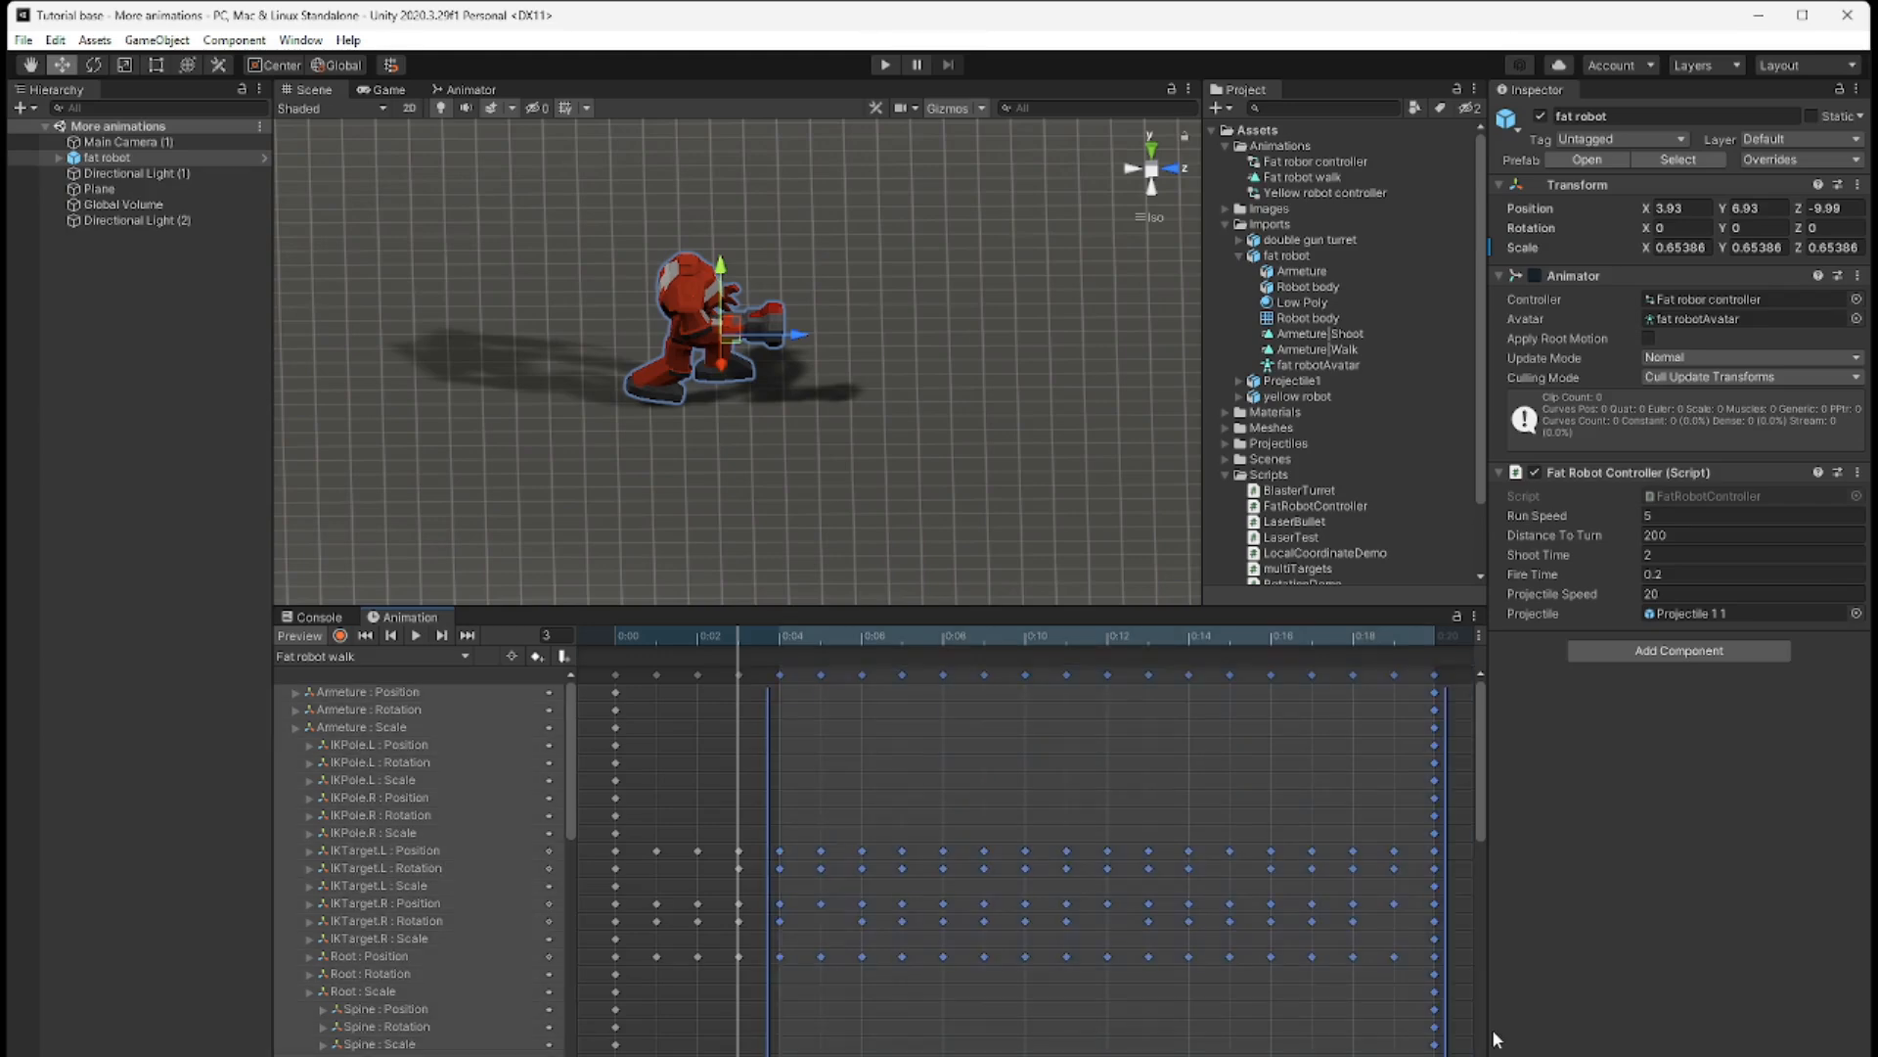
mouse_move(1477, 810)
mouse_down()
mouse_move(1489, 1041)
mouse_move(1491, 785)
mouse_up()
drag(785, 843, 852, 843)
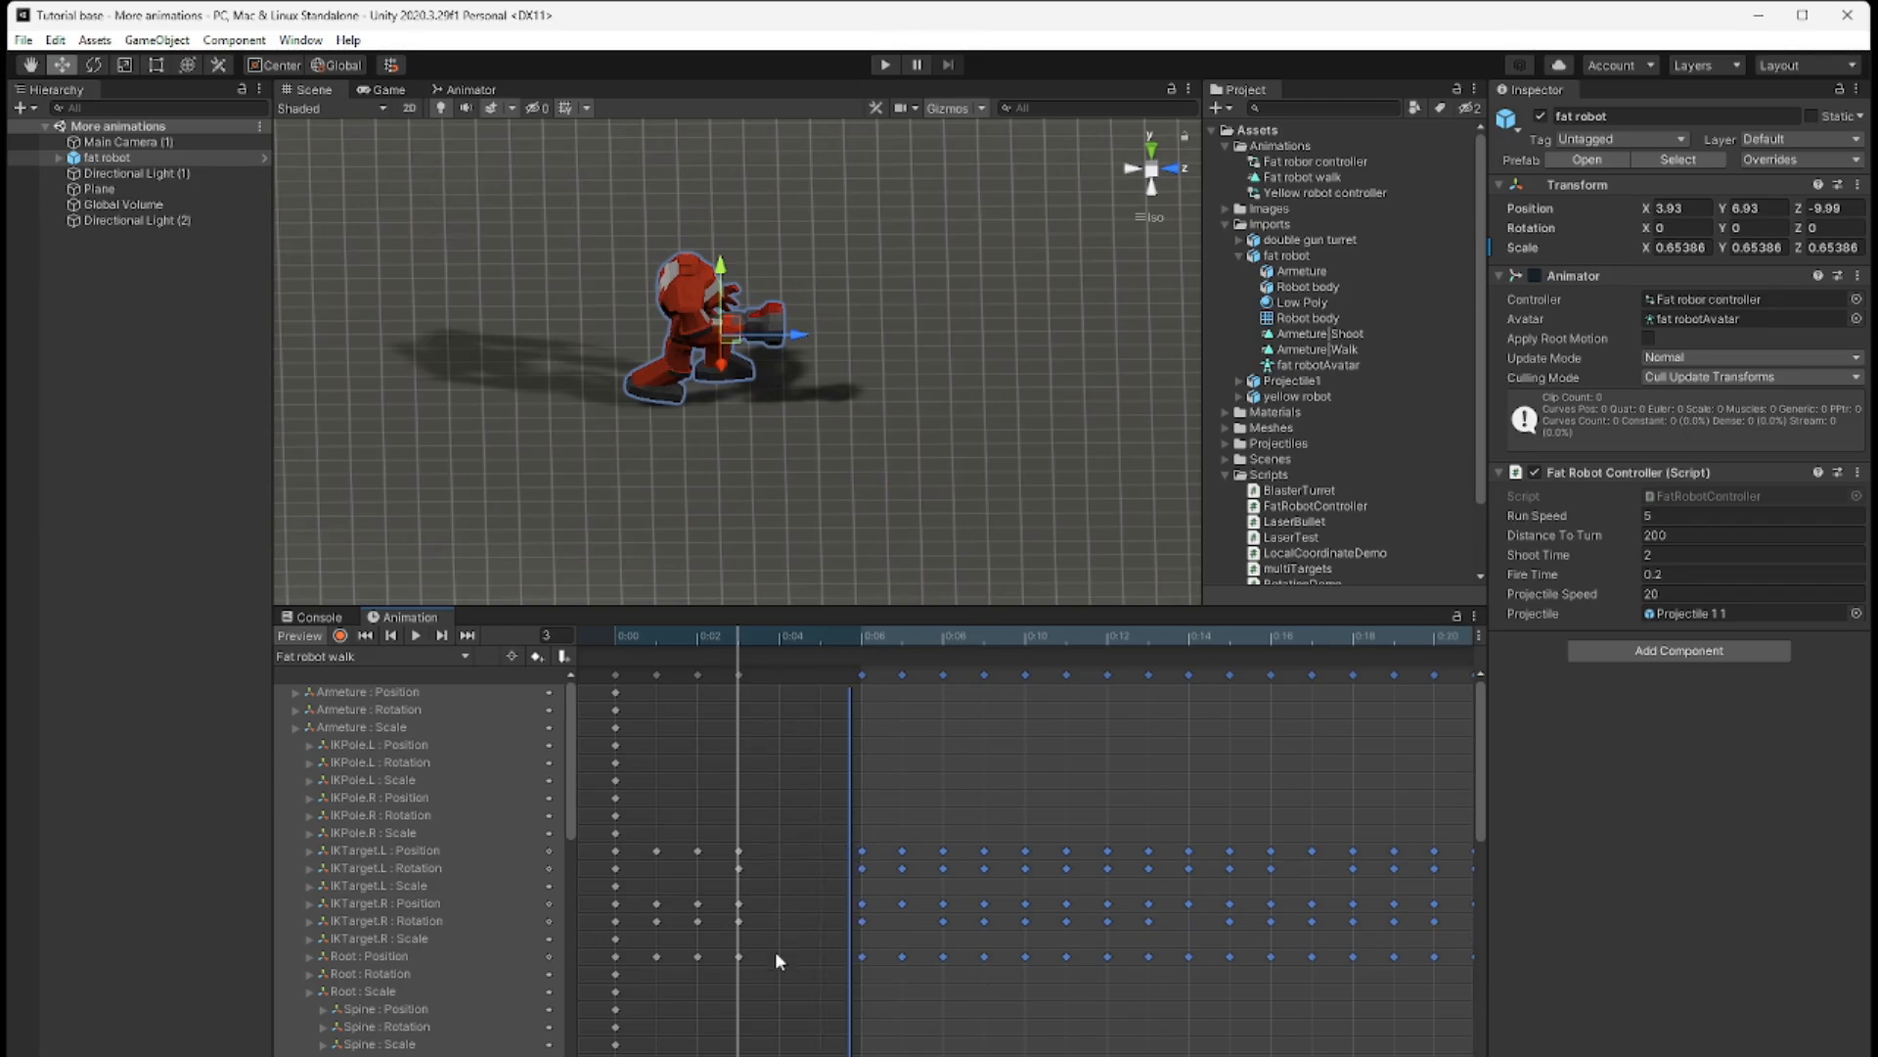
- Copy the frame 3 keyframes and paste them at frames 4 and 5 to hold the stride pose
click(720, 654)
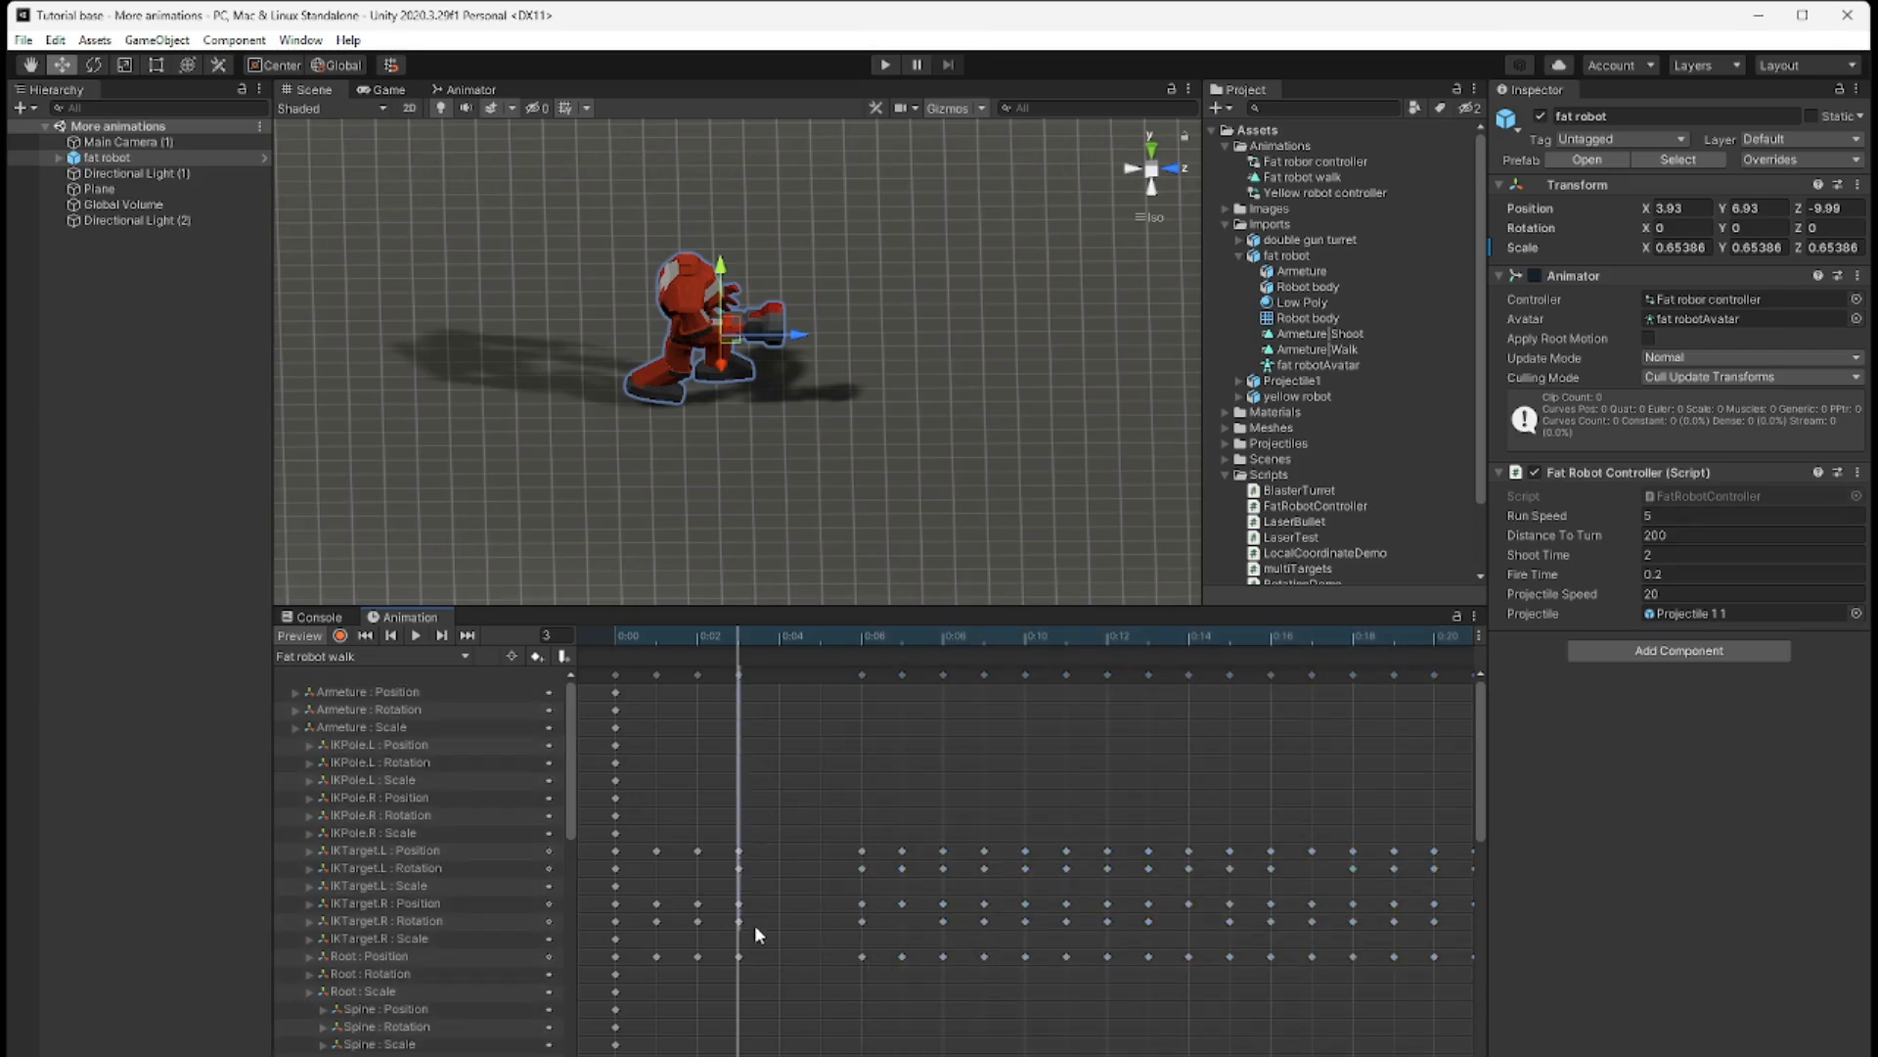
click(738, 675)
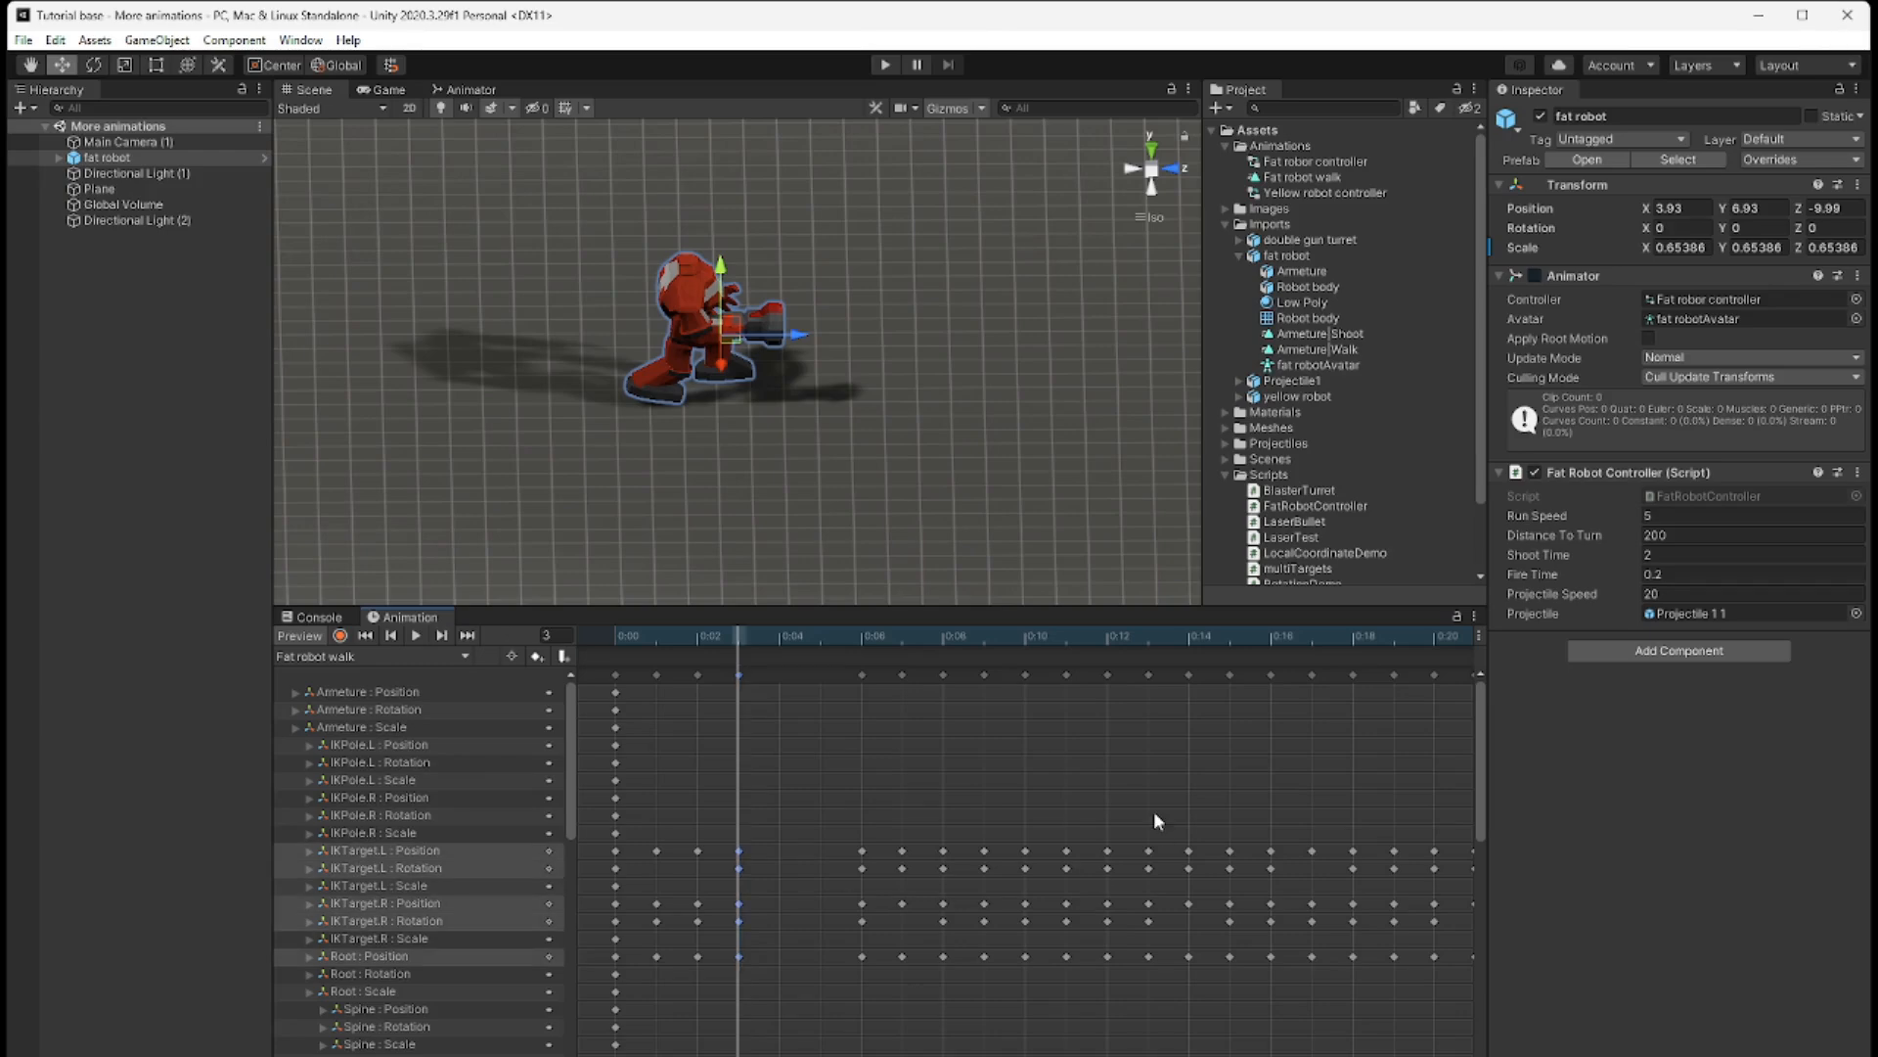
mouse_move(1475, 781)
mouse_down()
mouse_move(1477, 879)
mouse_move(1469, 749)
mouse_up()
drag(737, 633, 767, 633)
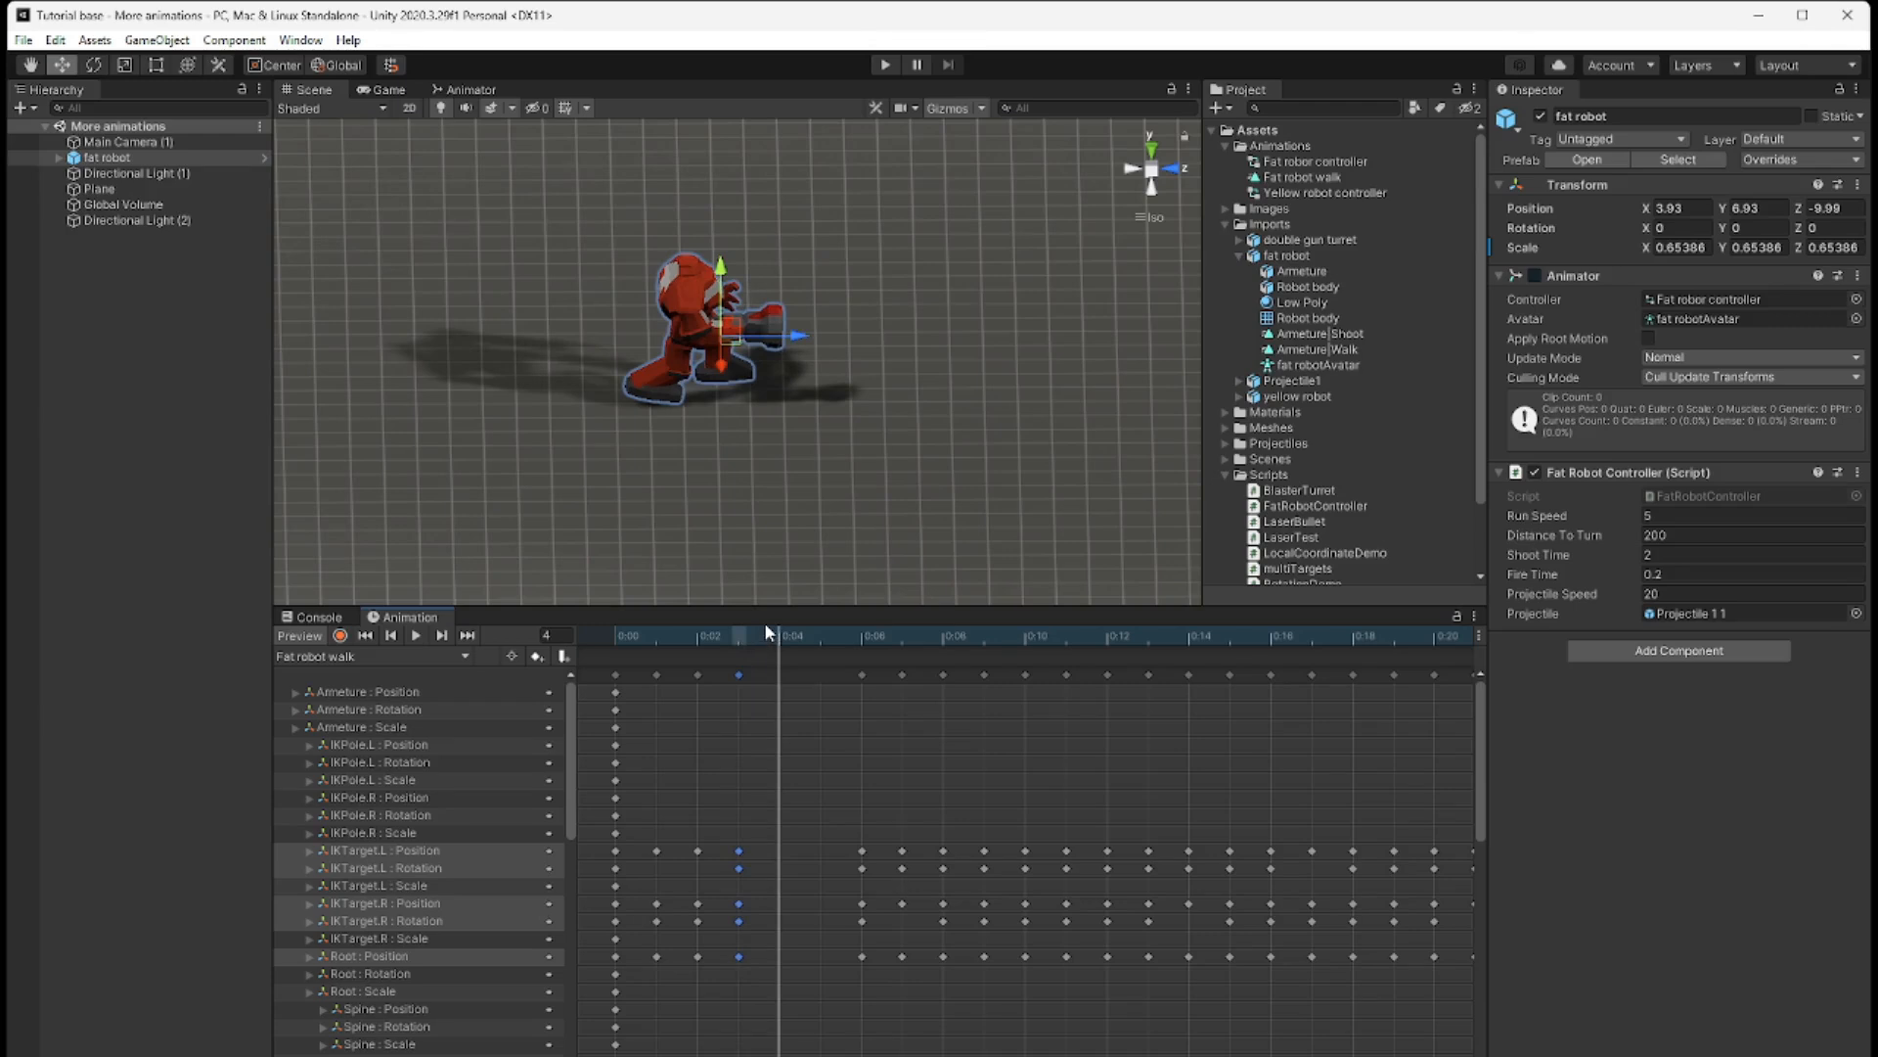
key(ctrl+v)
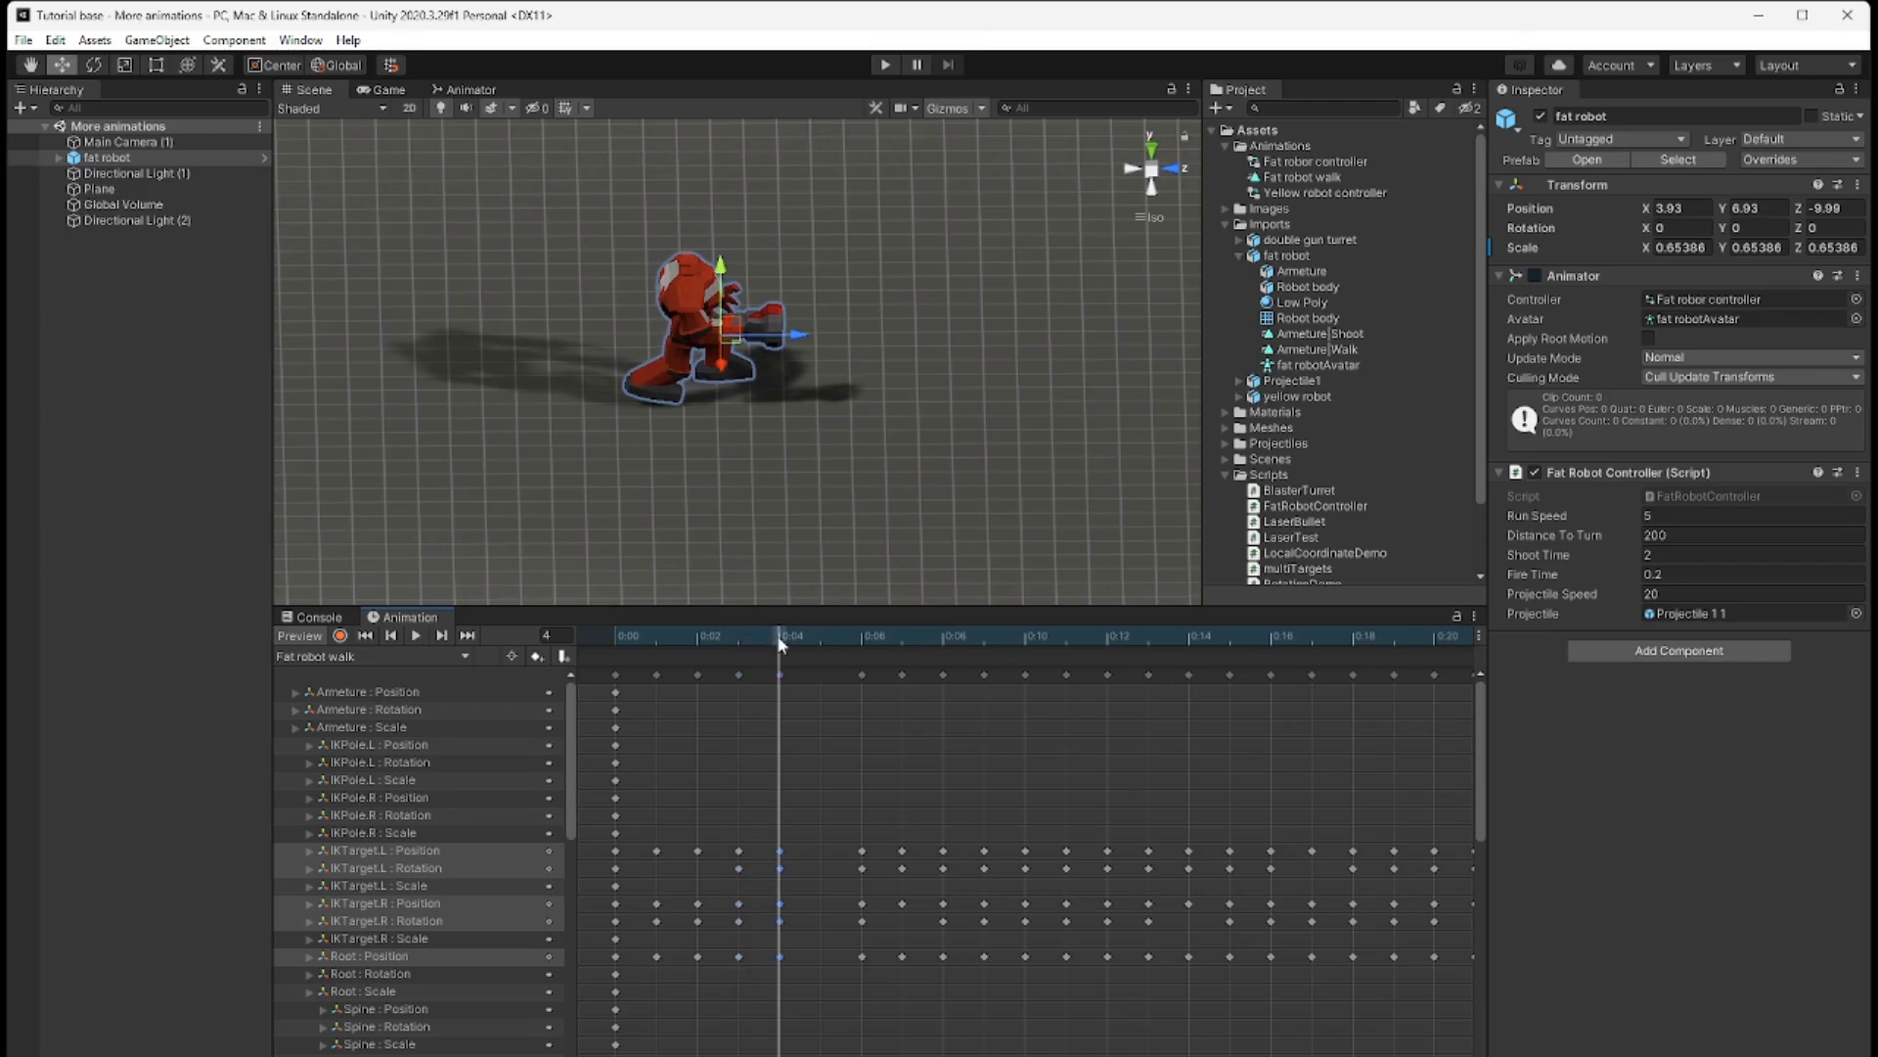
drag(791, 636, 807, 635)
key(ctrl+v)
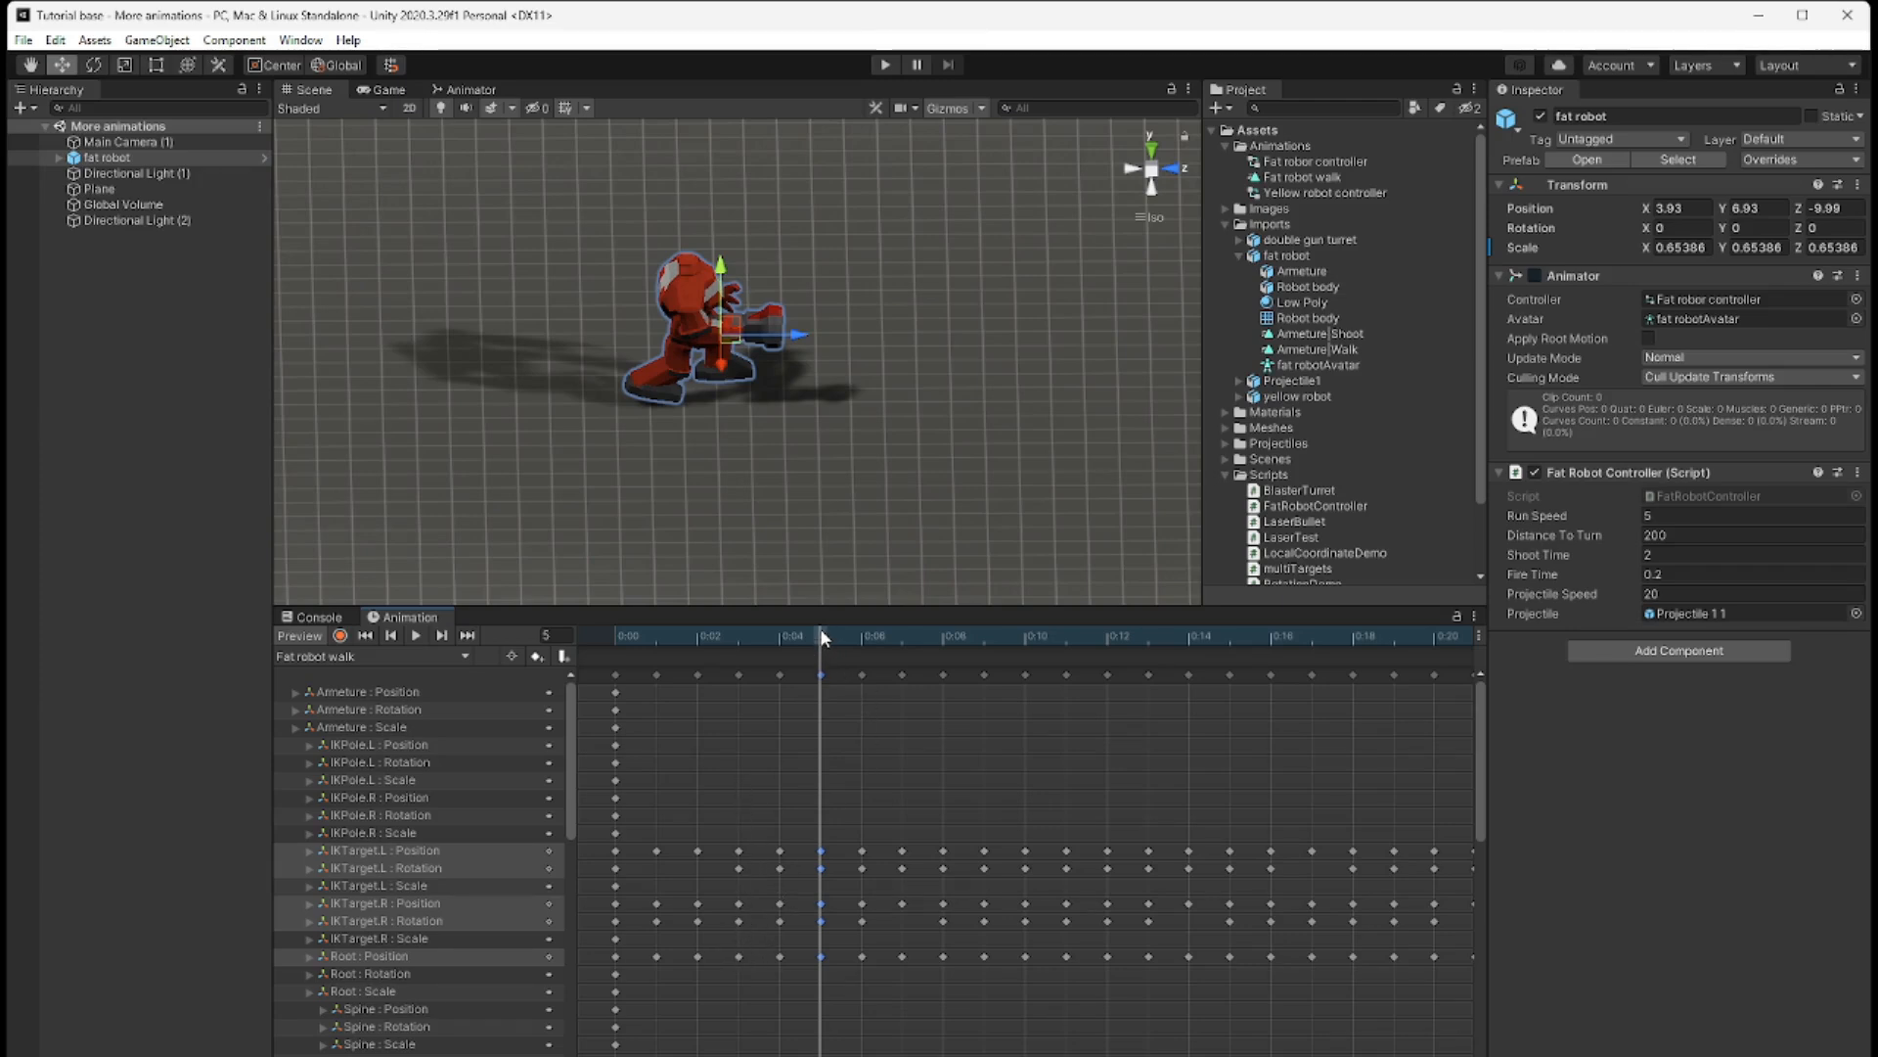
- Scrub to the opposite stride pose at frame 15 and shift all keyframes from frame 16 onward to start at frame 18
drag(822, 636, 1236, 682)
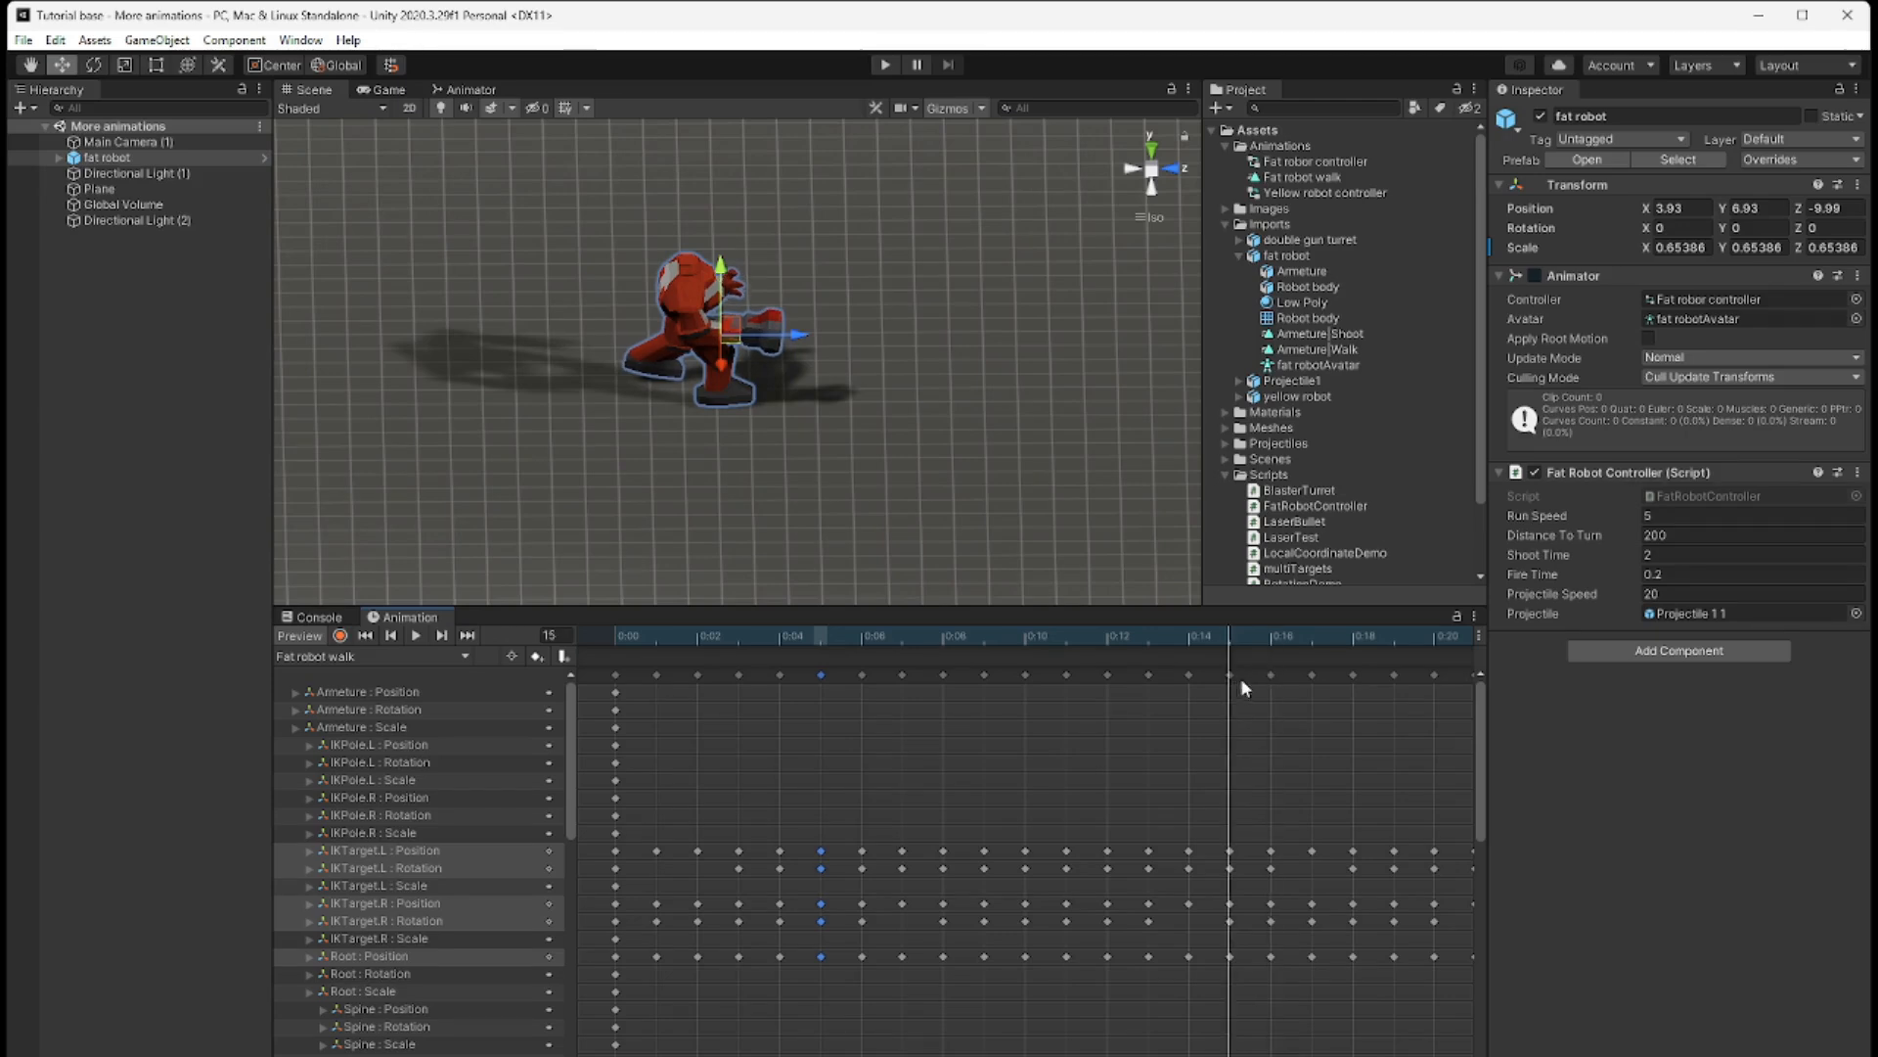
drag(1234, 1055, 1311, 1055)
drag(1188, 673, 1473, 1054)
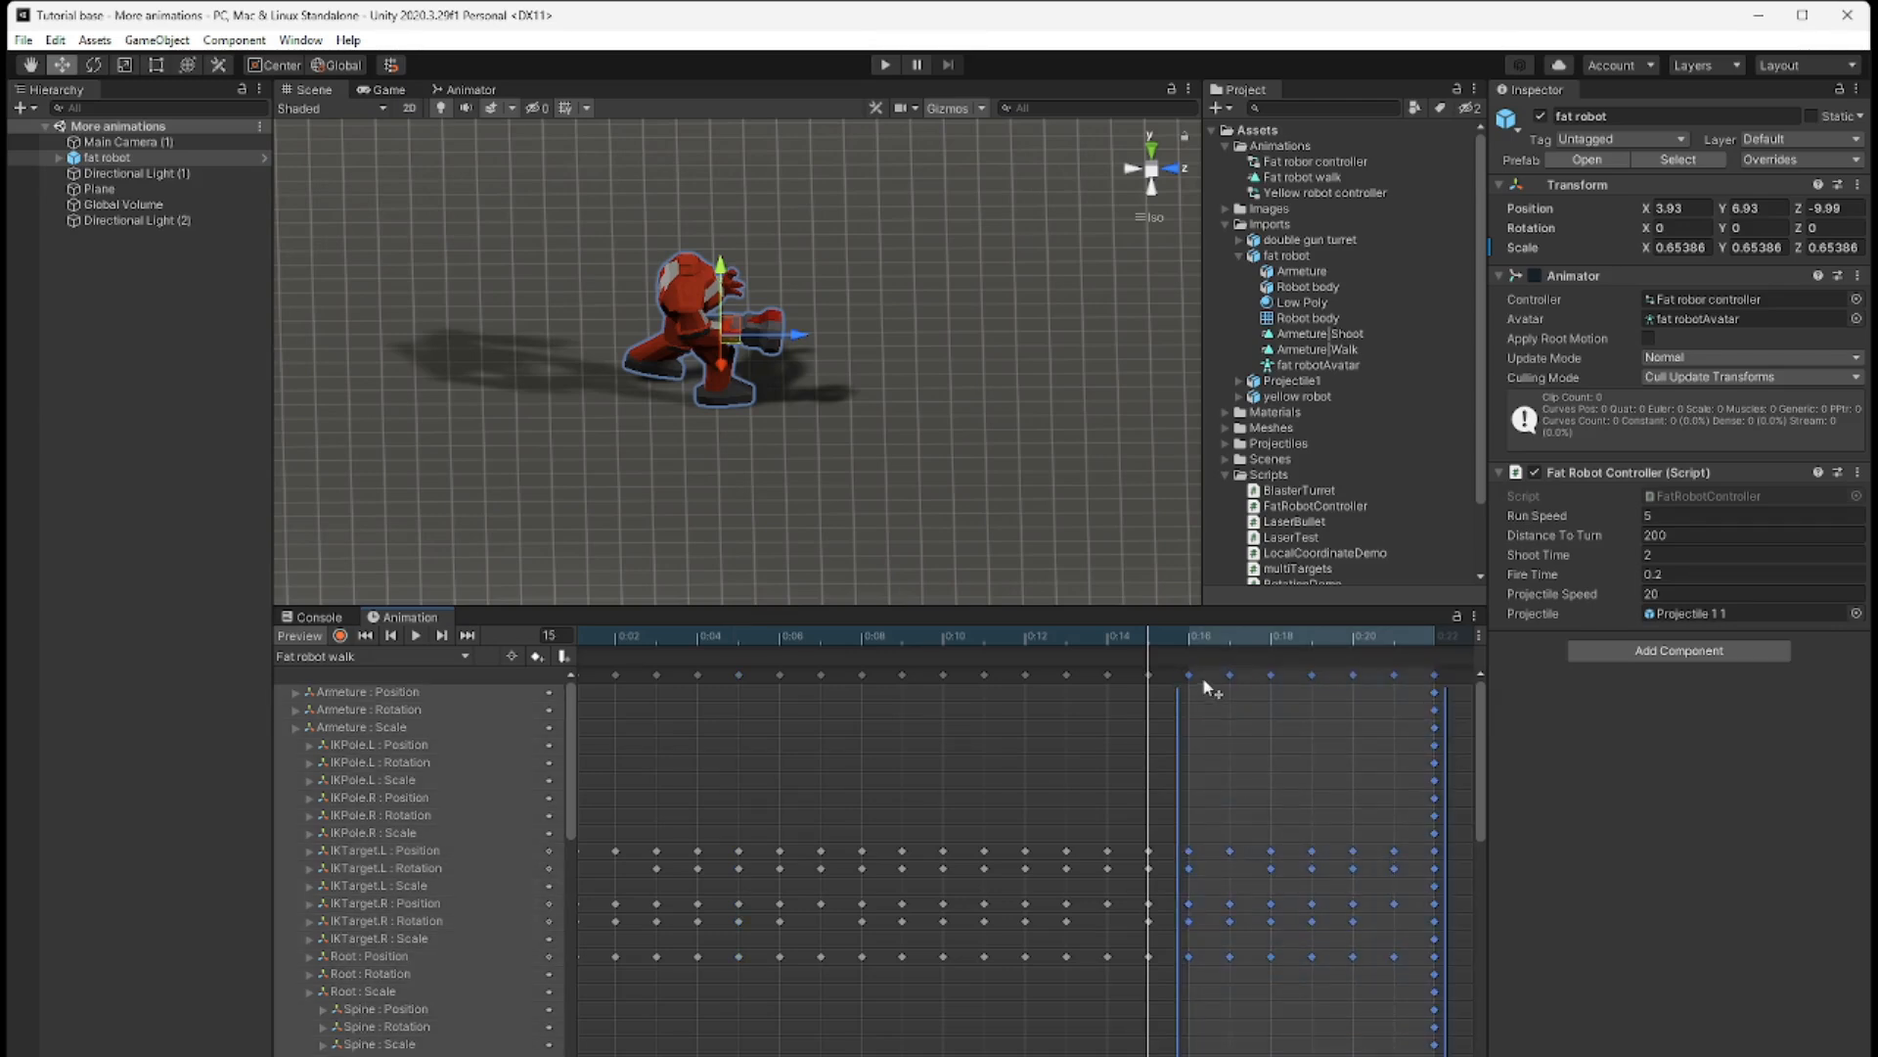
drag(1204, 675, 1274, 673)
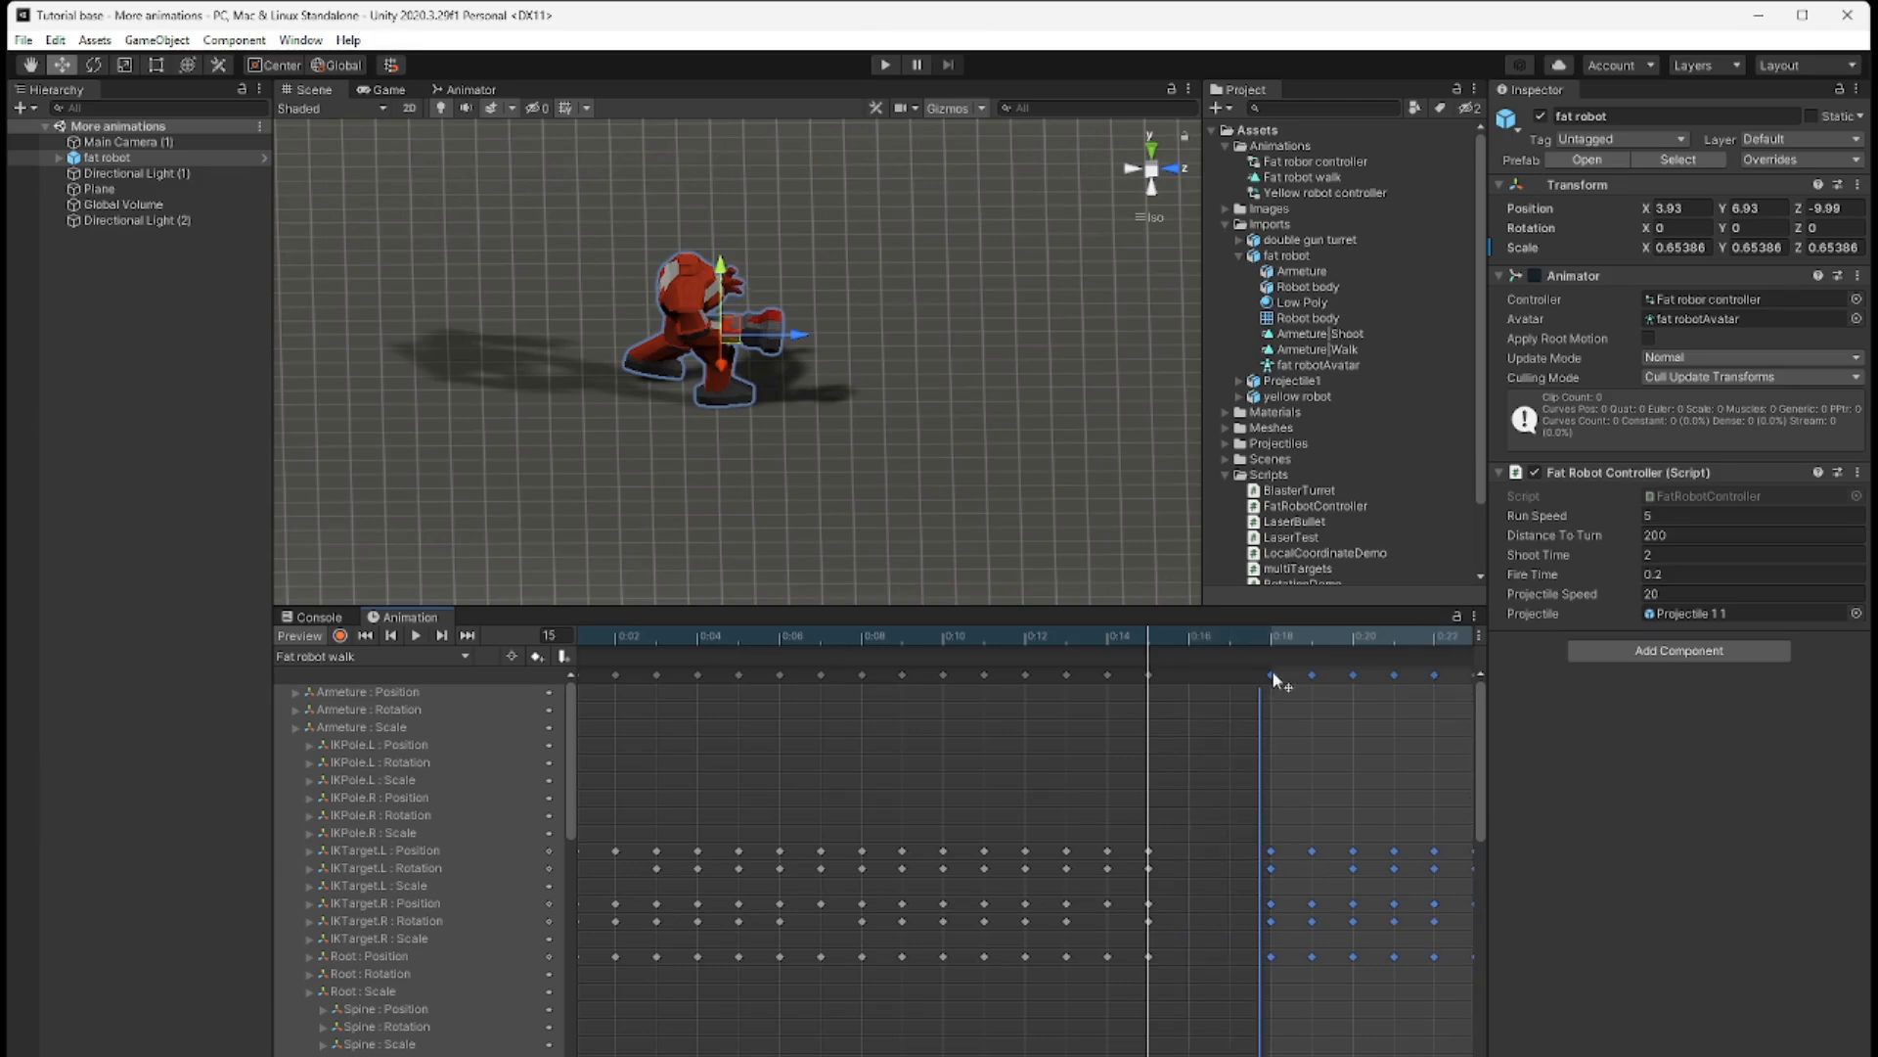
- Copy the frame 15 keyframes and paste them at frames 16 and 17 to hold the opposite stride pose
click(1137, 670)
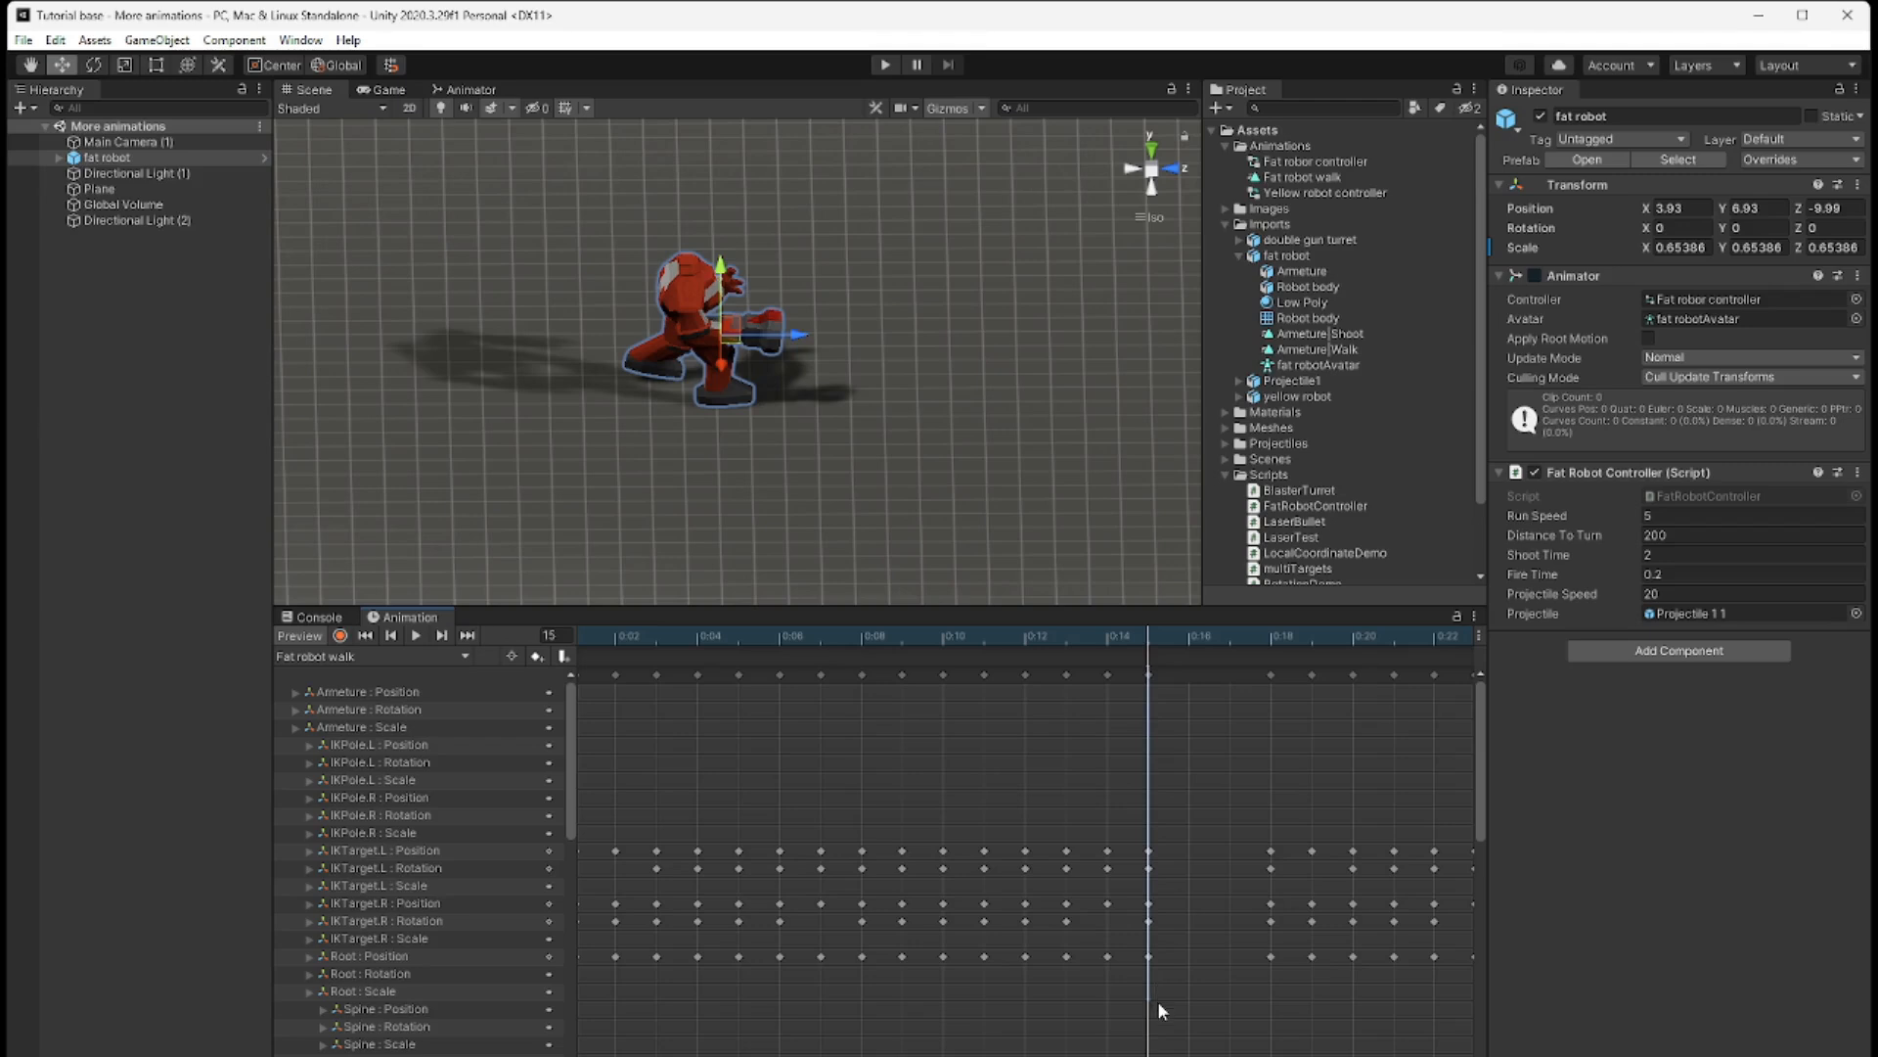
drag(1149, 670, 1188, 673)
drag(1188, 1051, 1188, 1052)
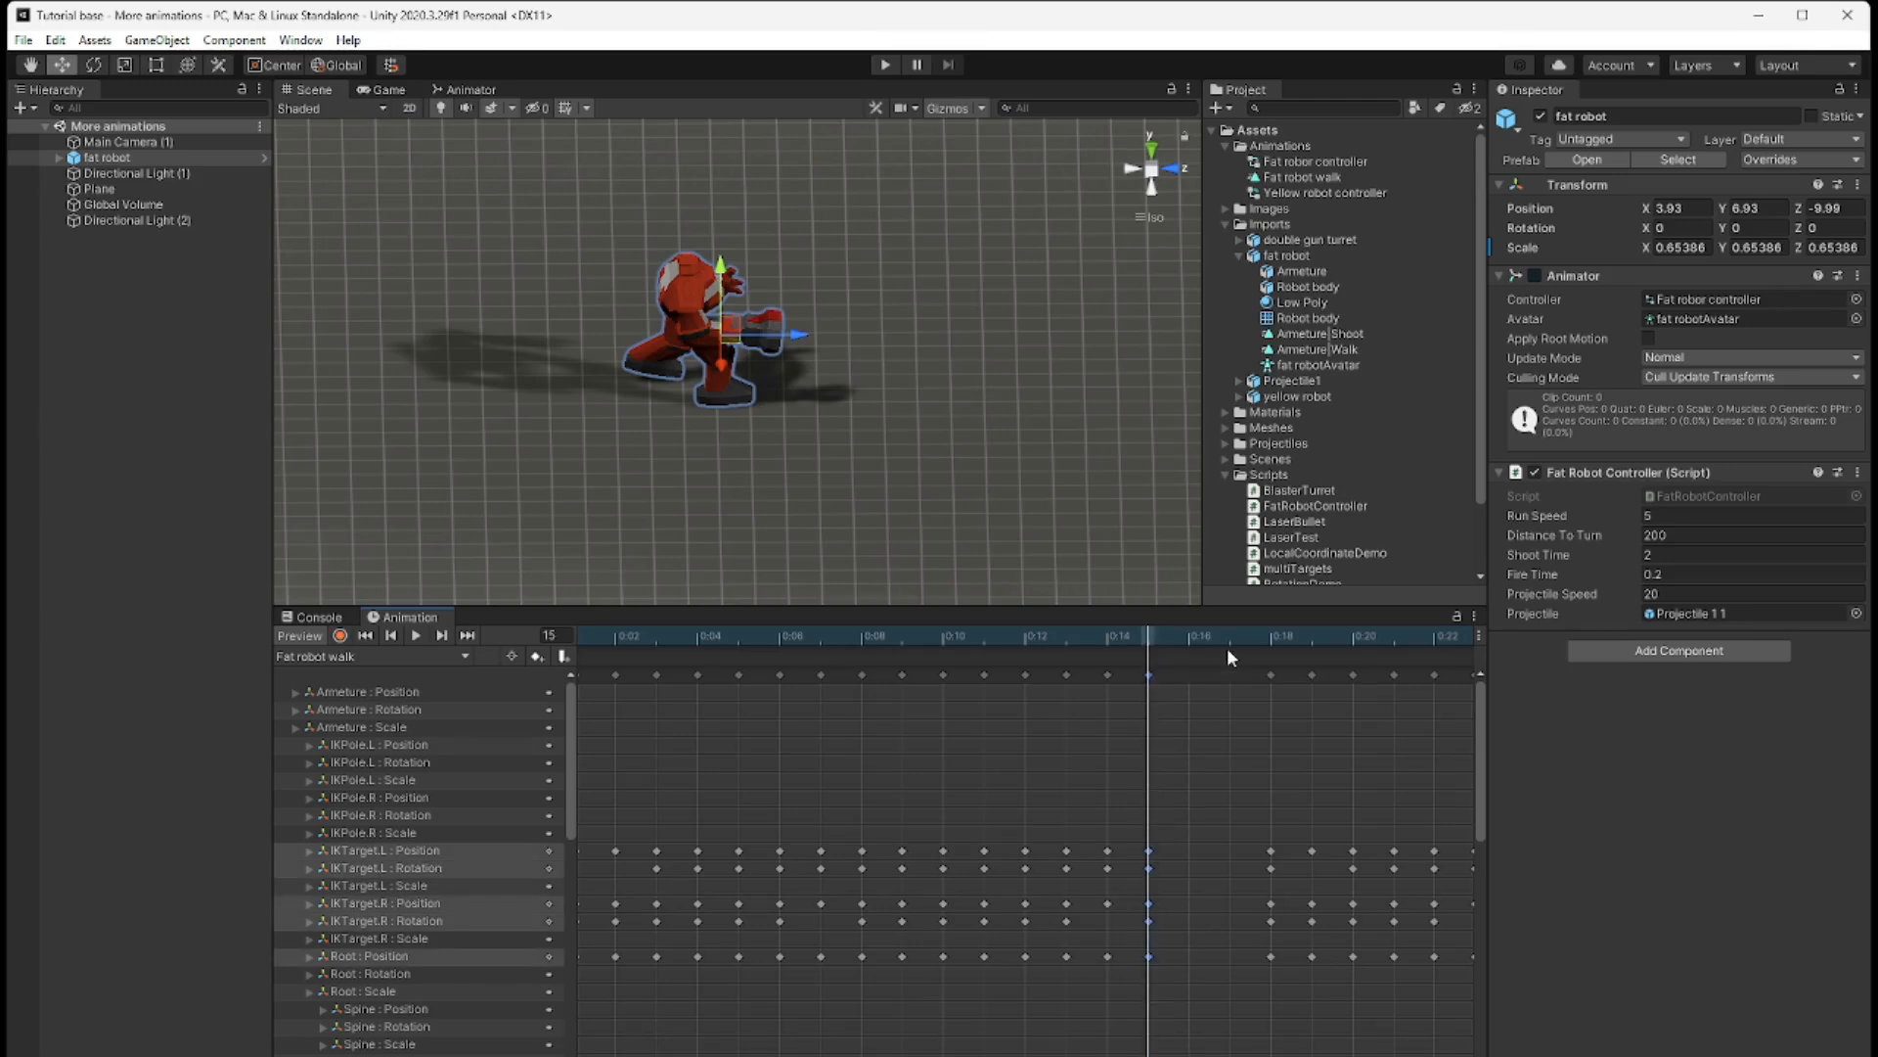
click(1180, 636)
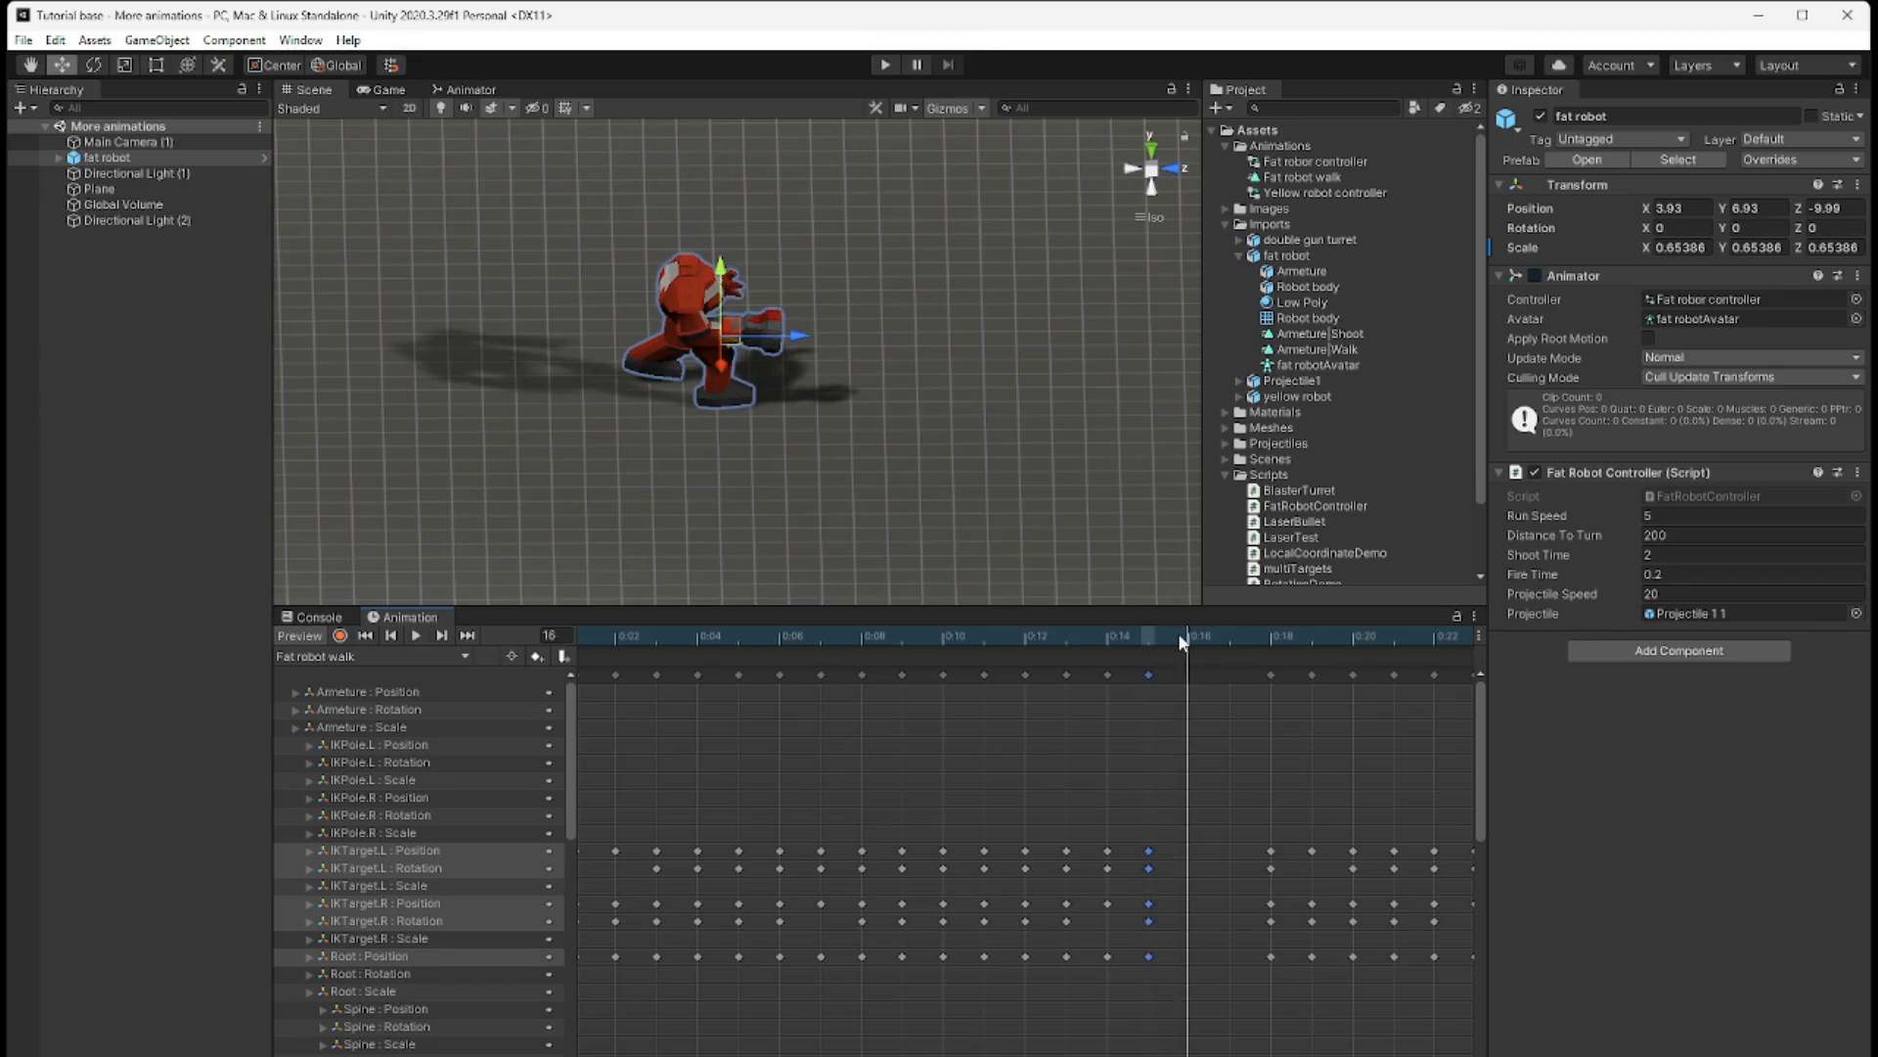
click(1219, 638)
key(ctrl+v)
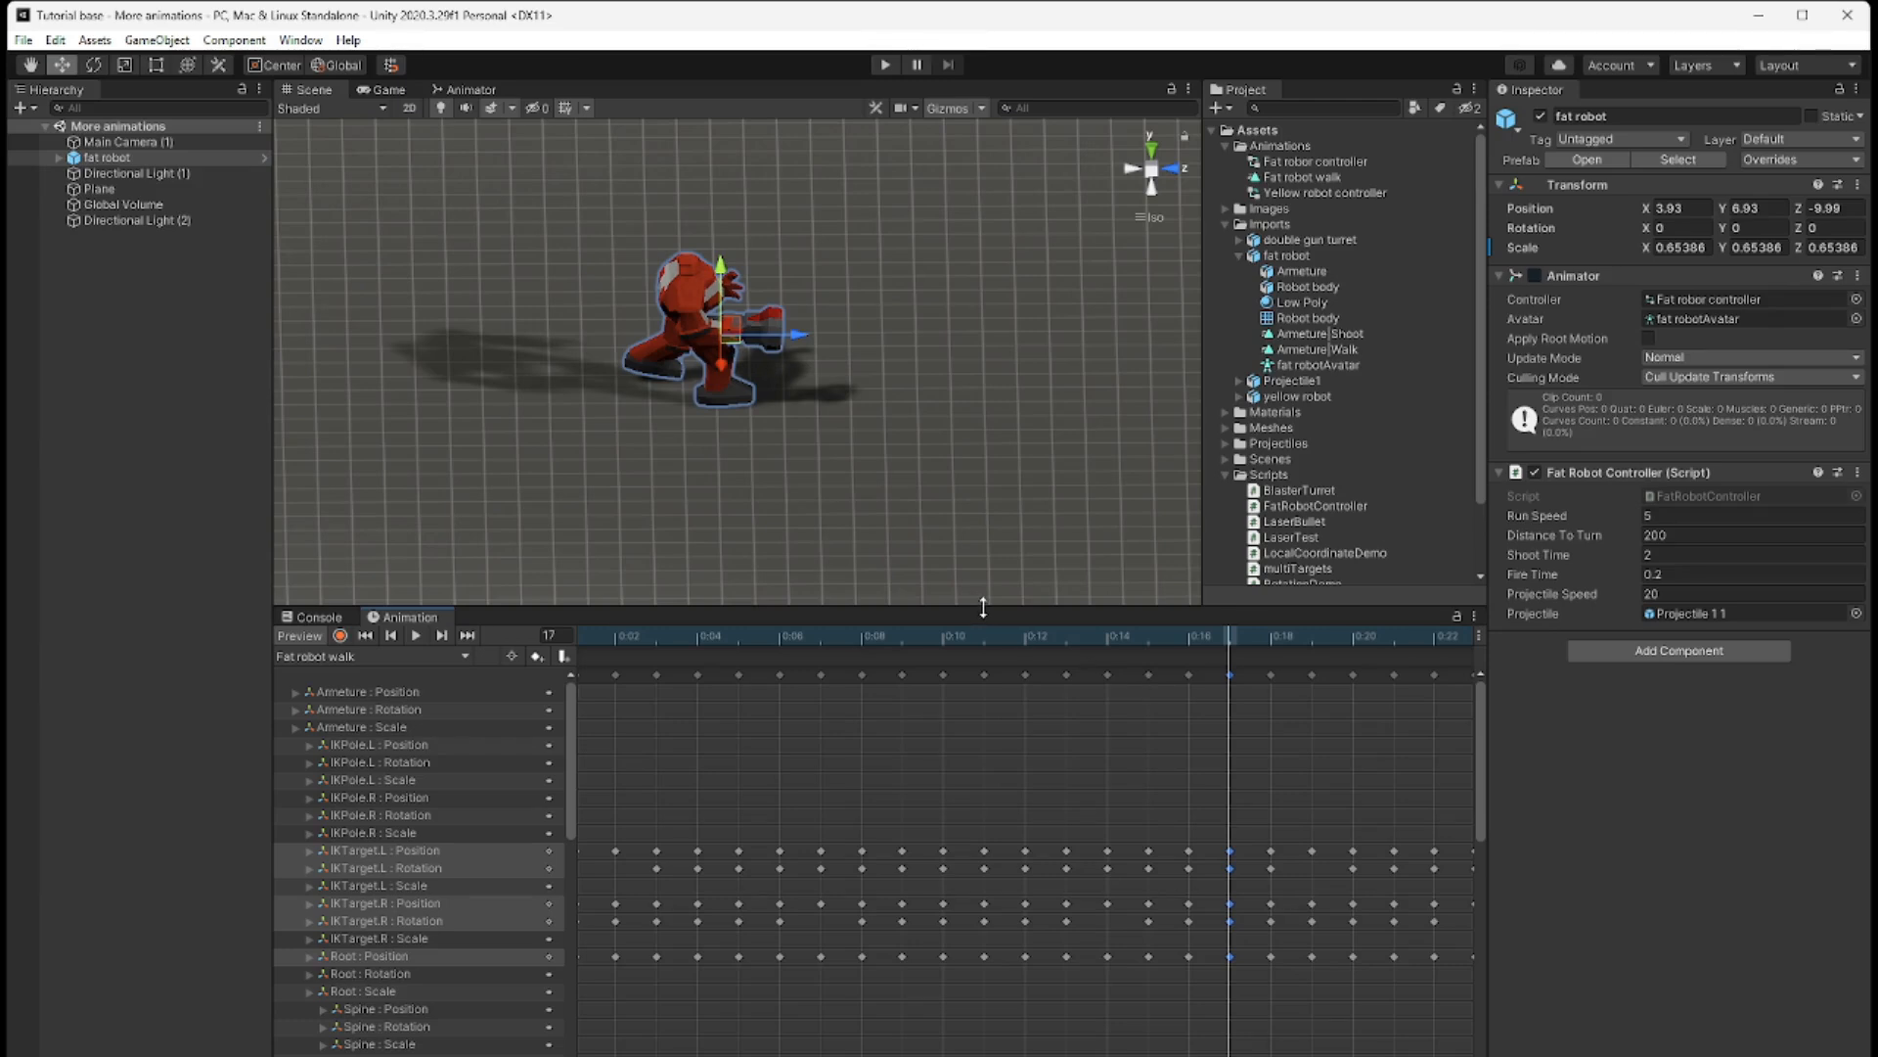
- Scrub the walk clip through to frame 23 to review the retimed motion, and enlarge the Scene view
drag(1233, 643, 1476, 707)
middle_drag(1476, 706, 1394, 706)
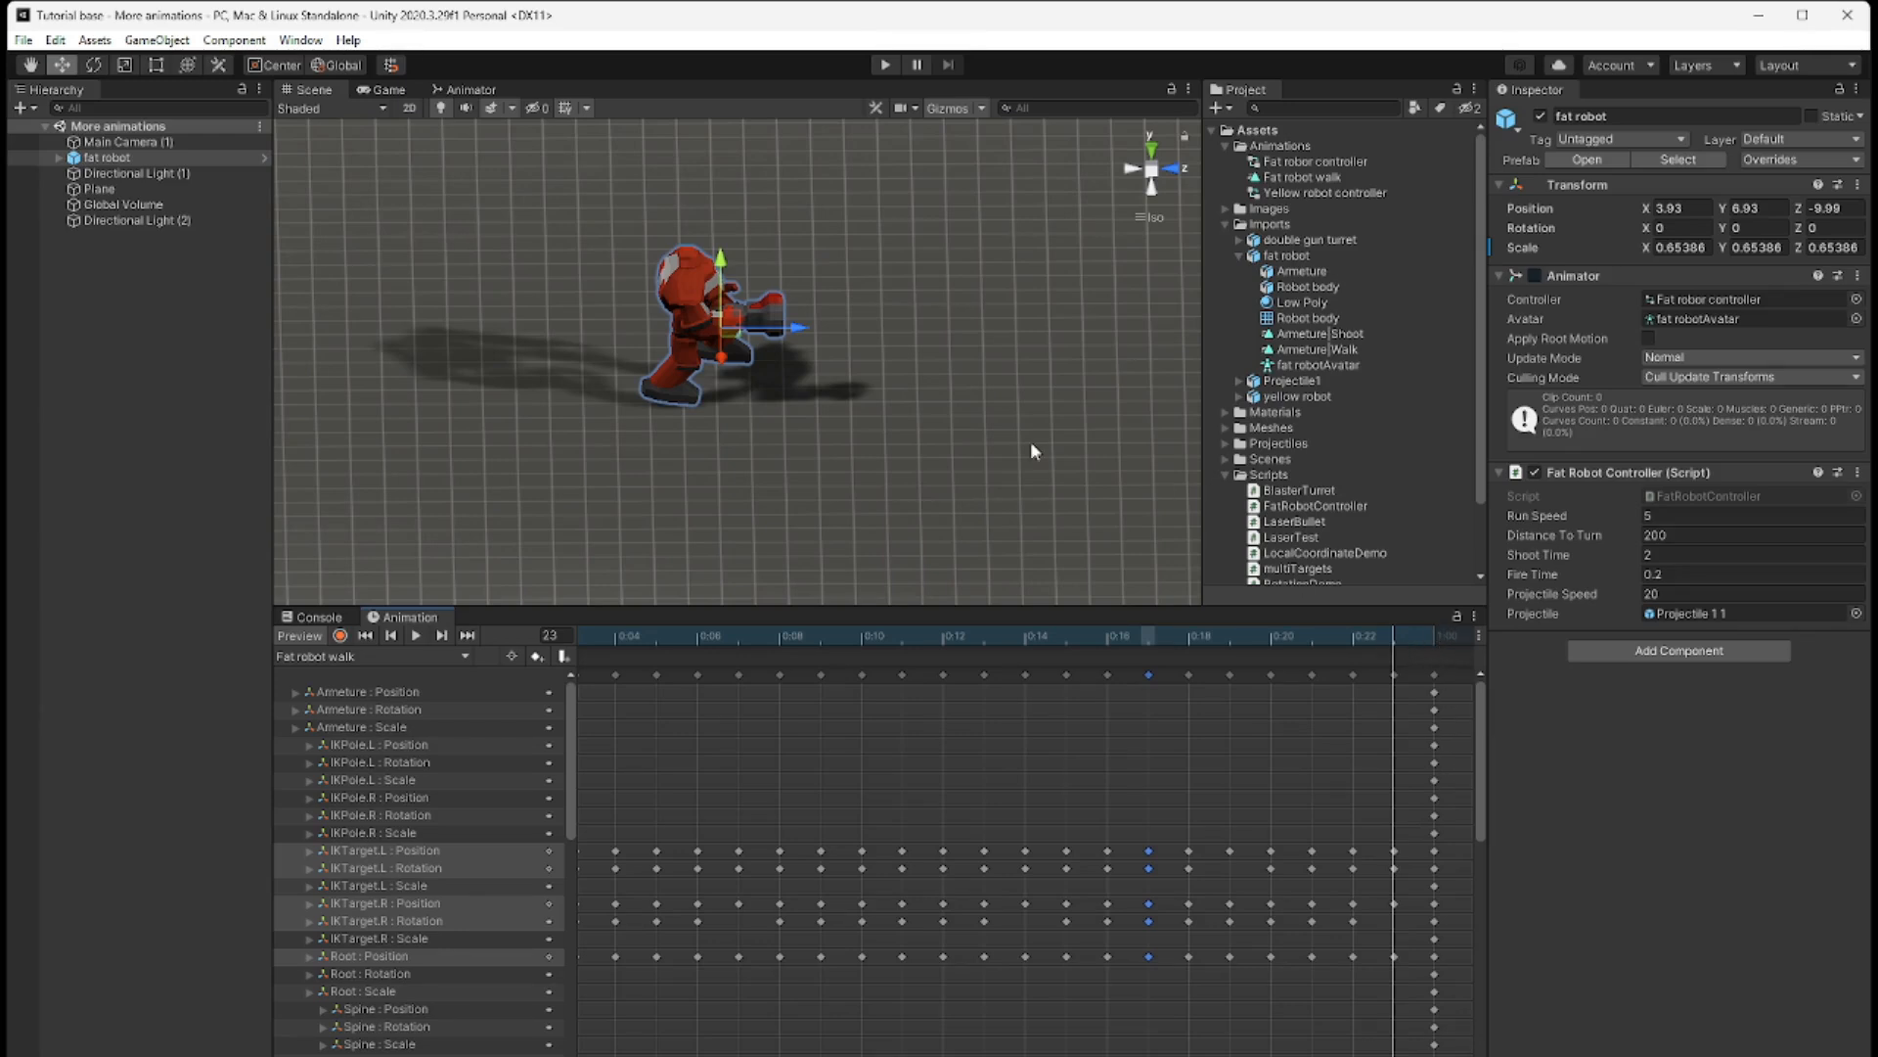
drag(1027, 610, 1042, 784)
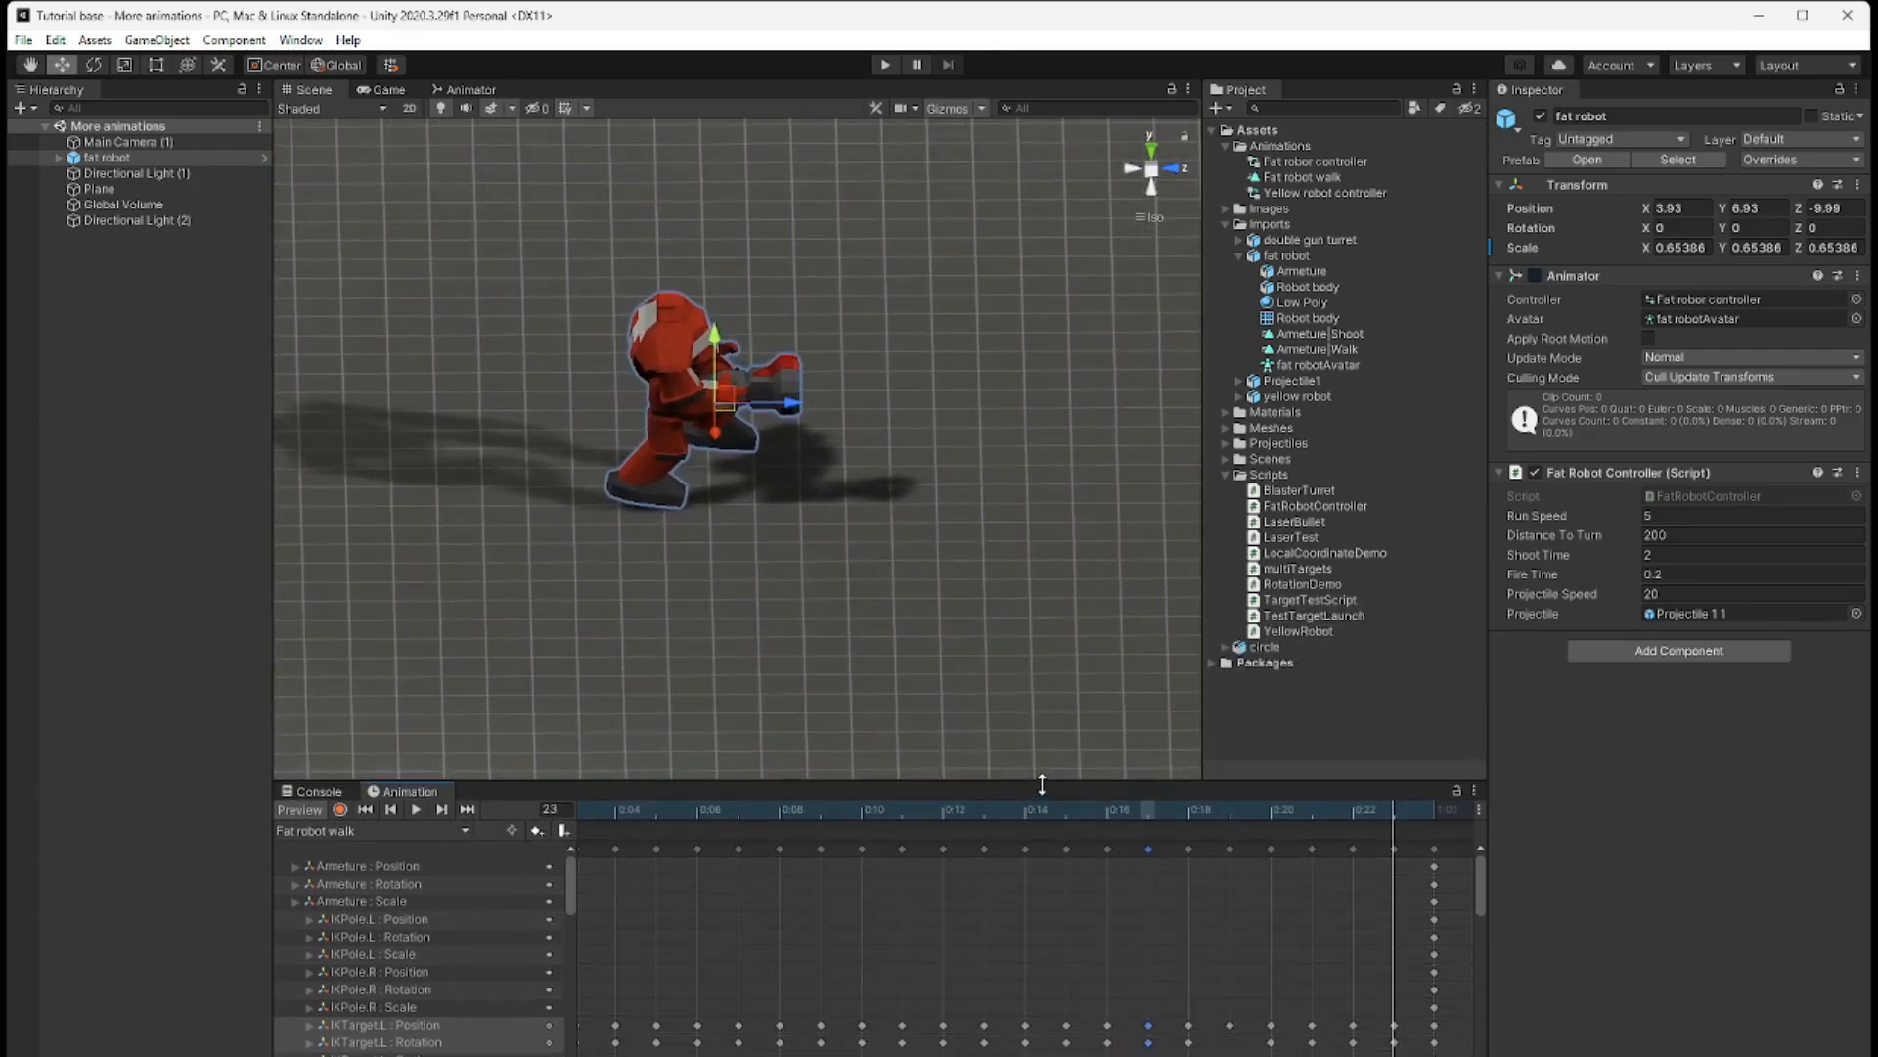
- Play the scene in the Game view to check the retimed walk, stop it, and return to the Scene view
click(378, 90)
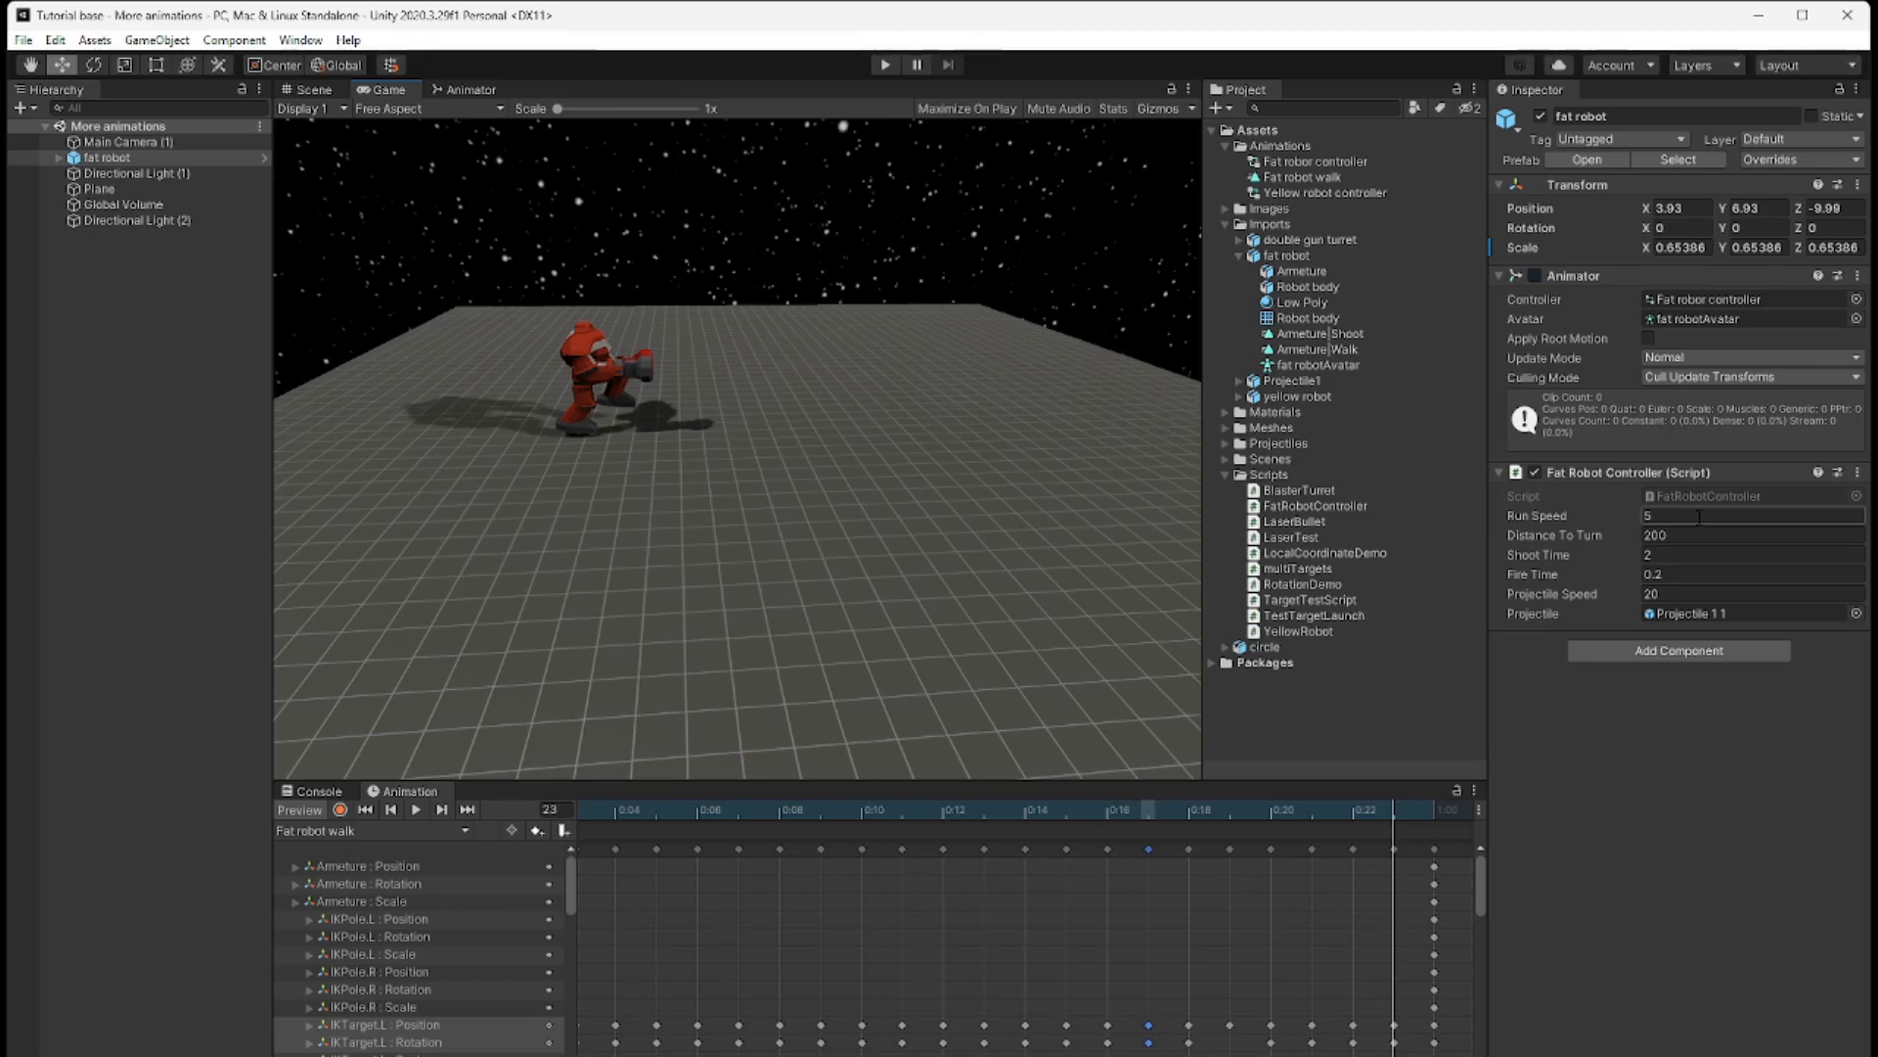
click(884, 65)
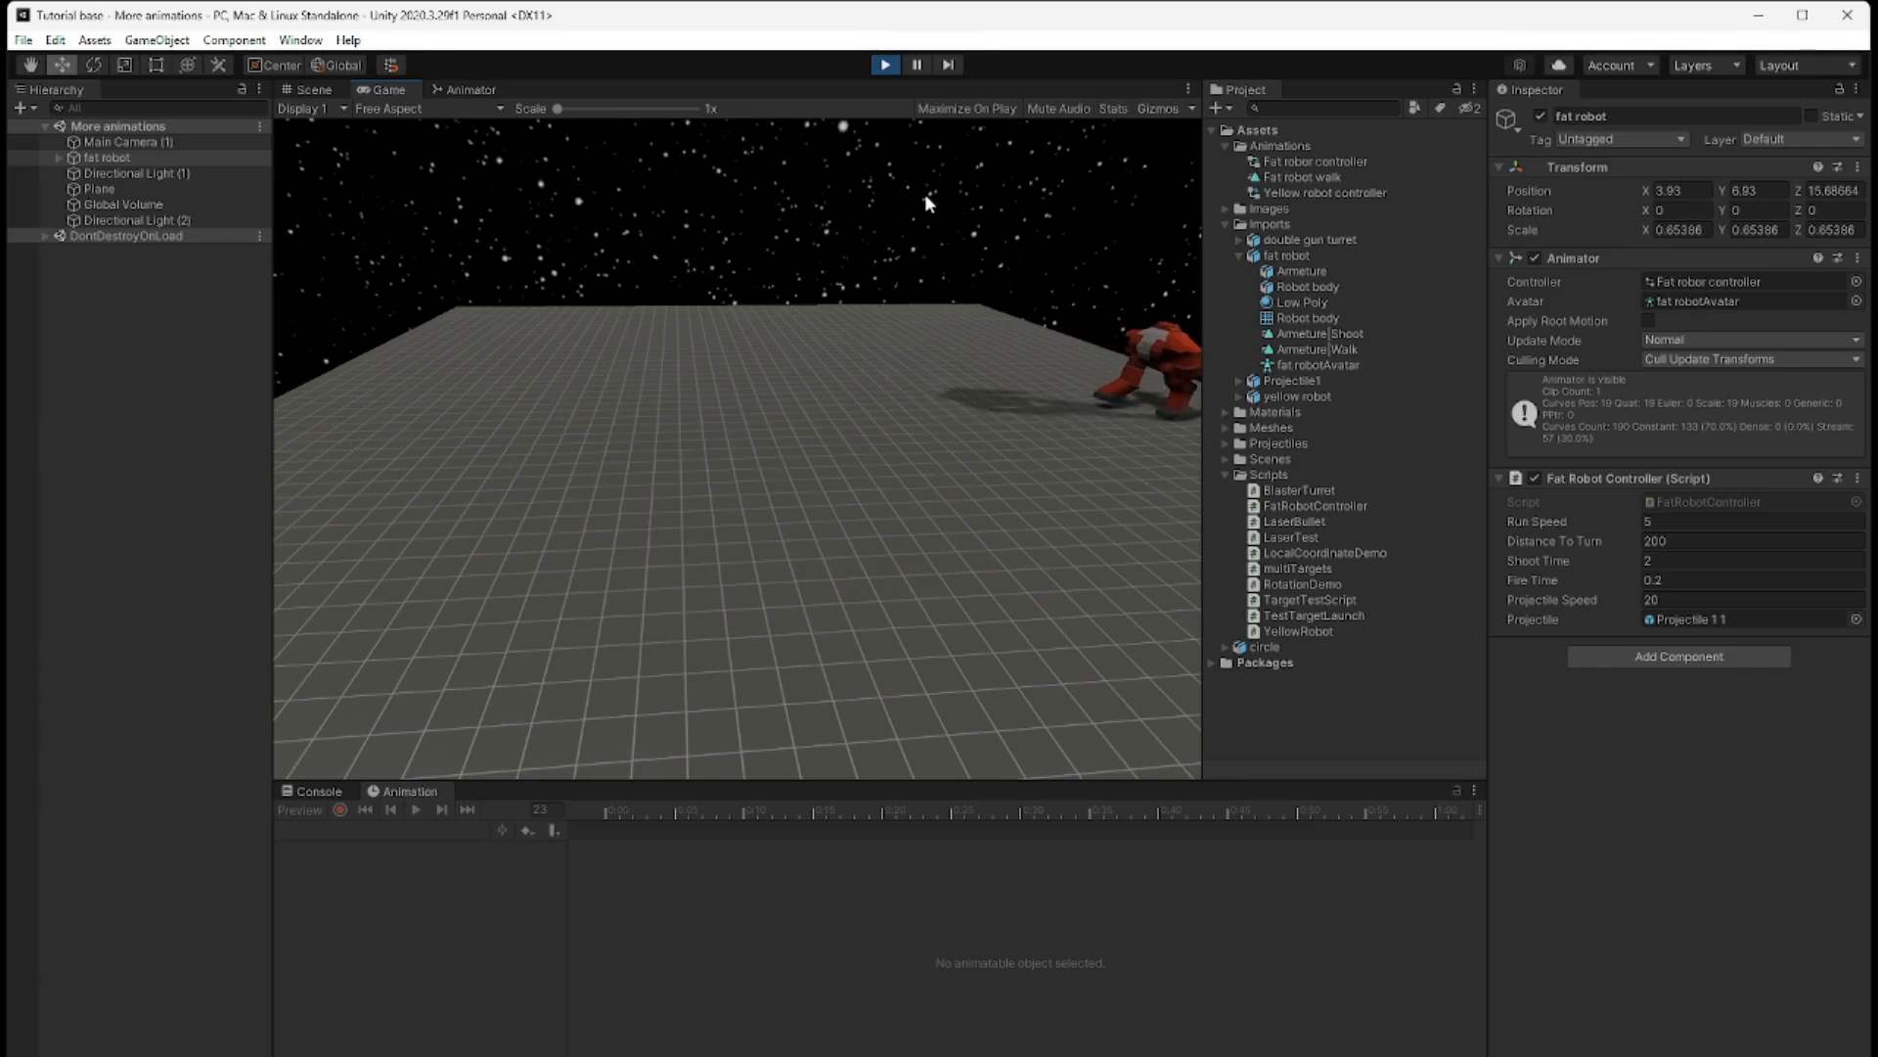
click(883, 65)
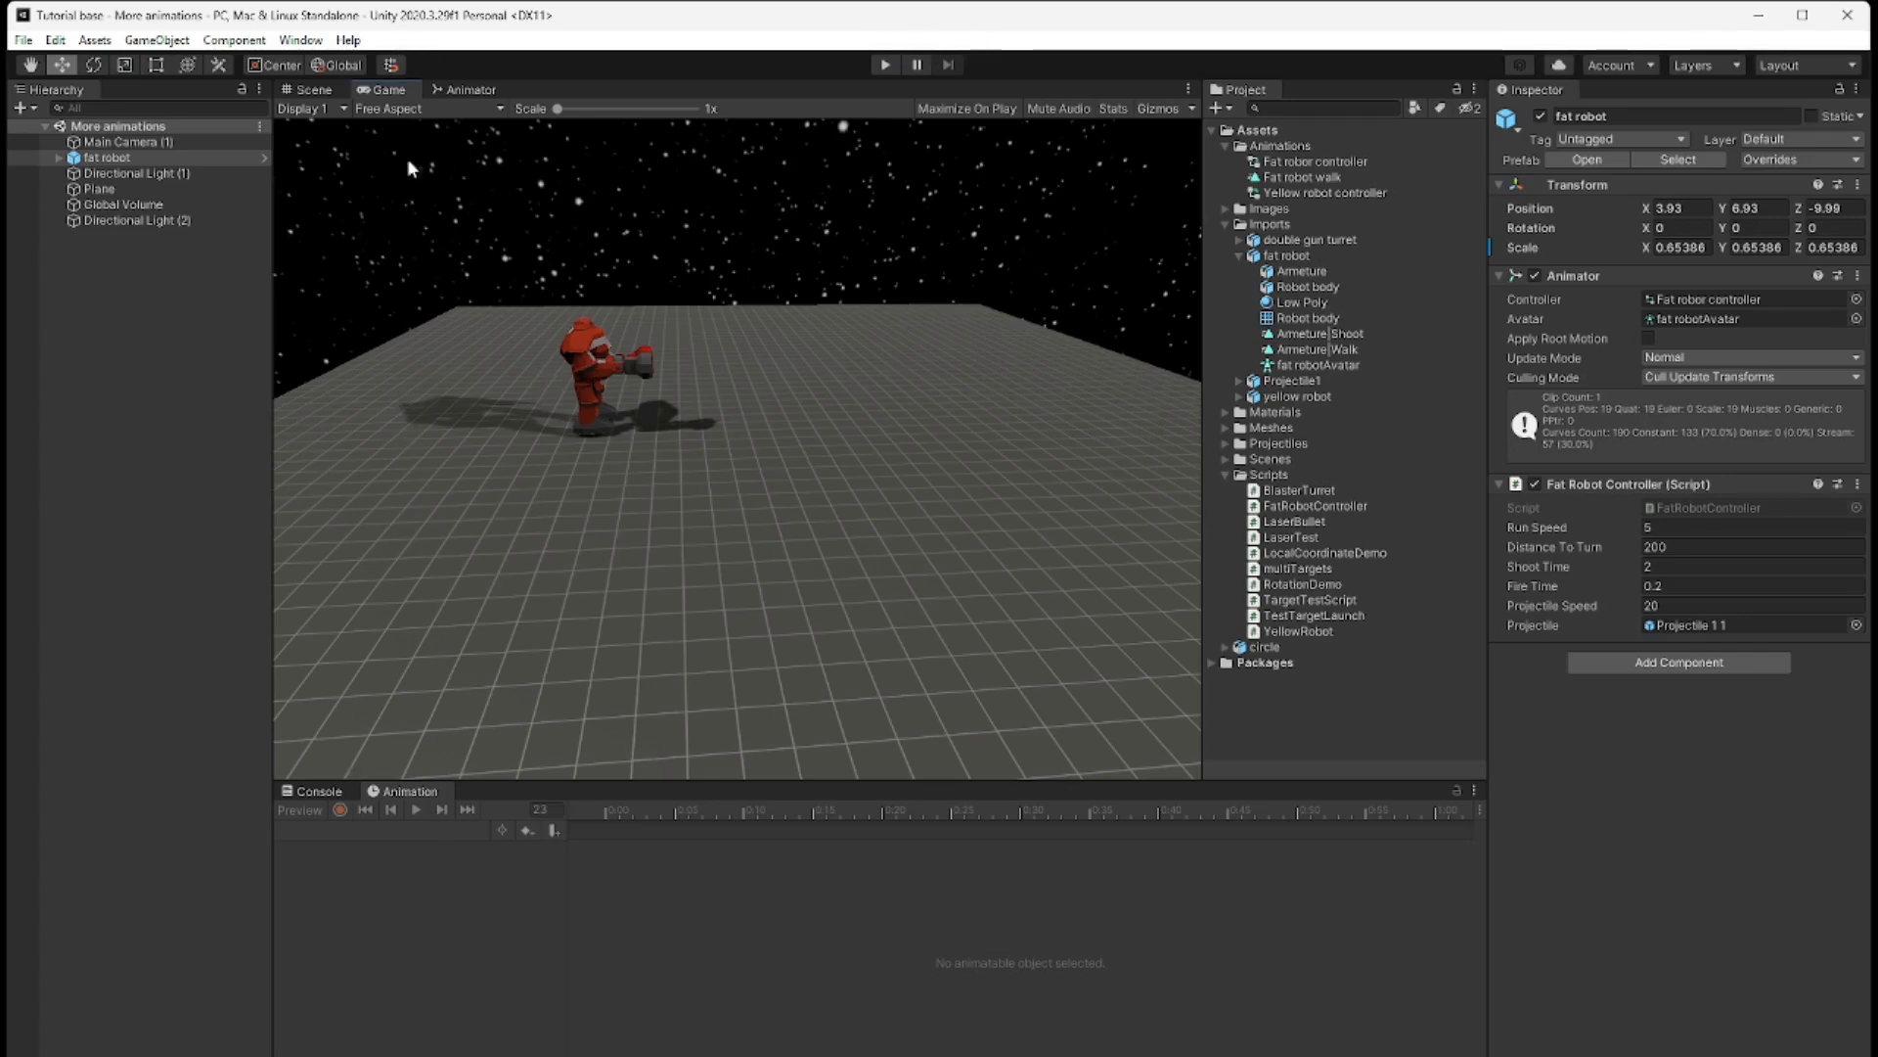
click(313, 89)
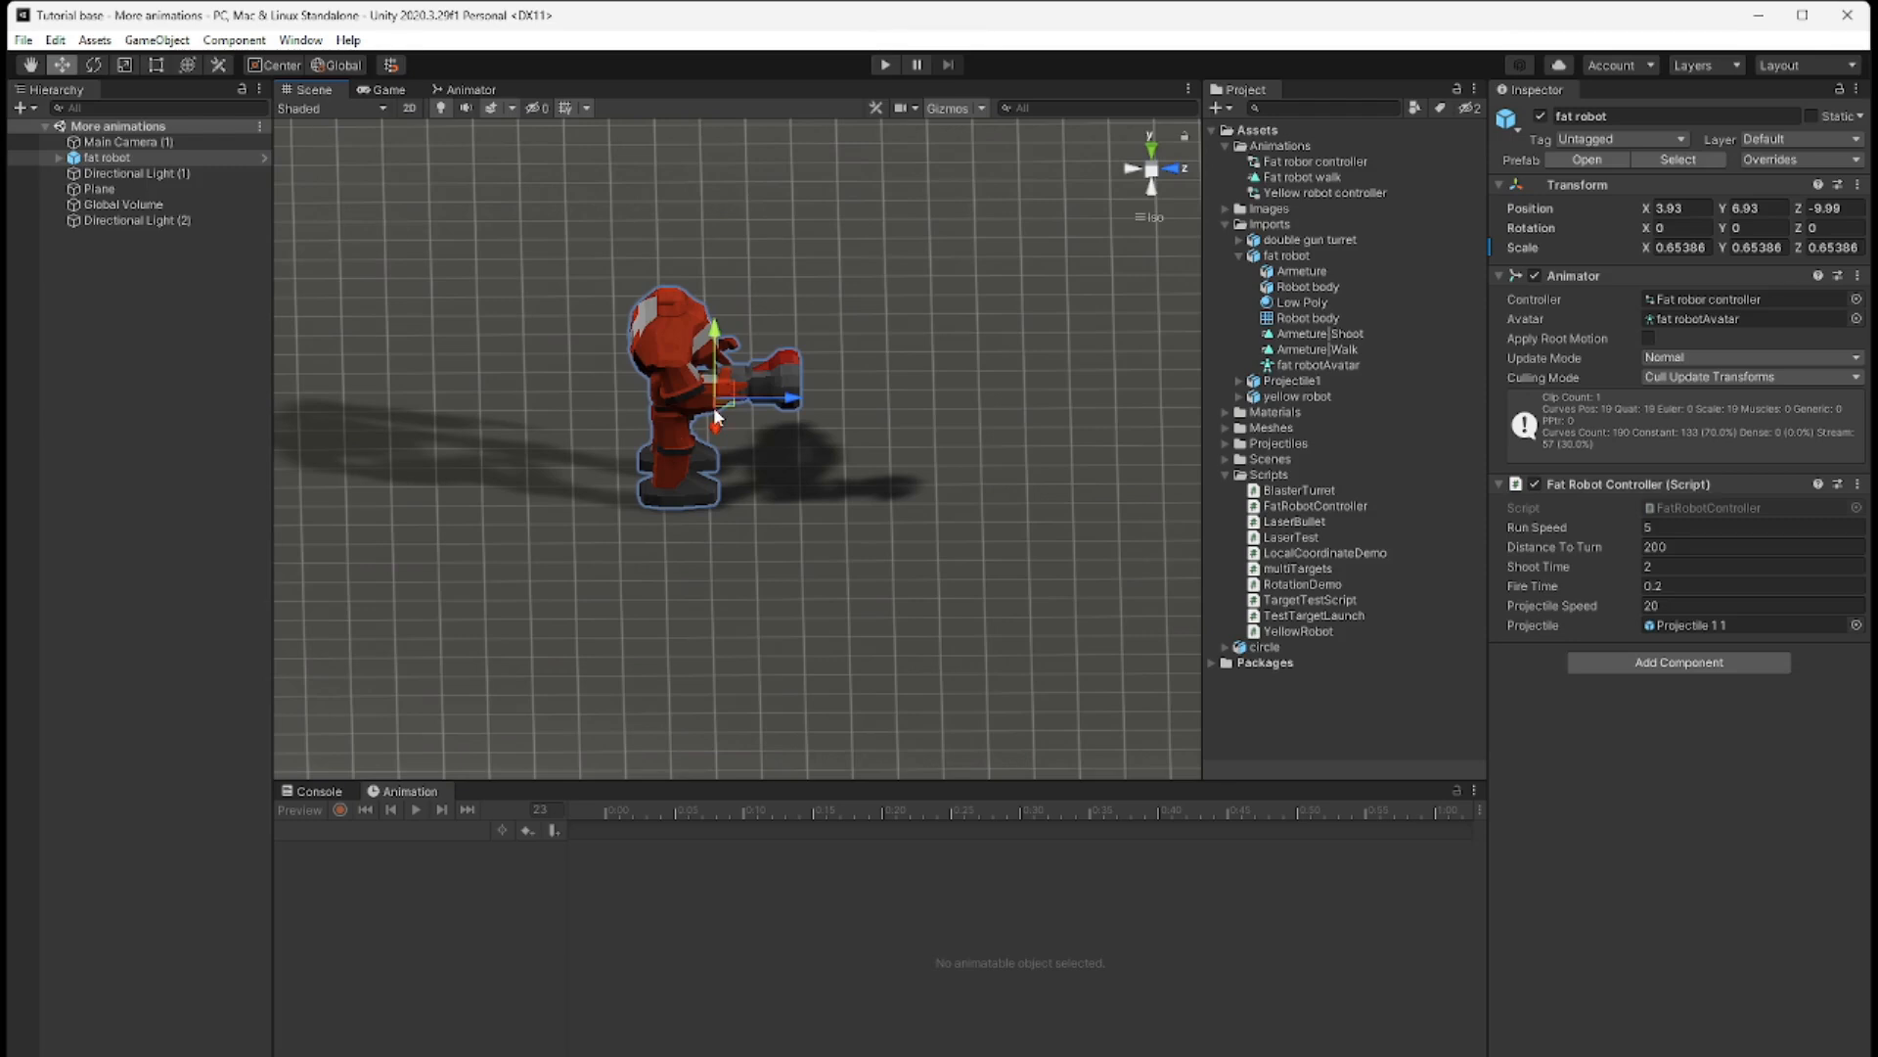
- Select the Fat robot walk clip, switch to Visual Studio, and examine the StopMovingForward and StartMovingForward methods in FatRobotController.cs
click(1302, 177)
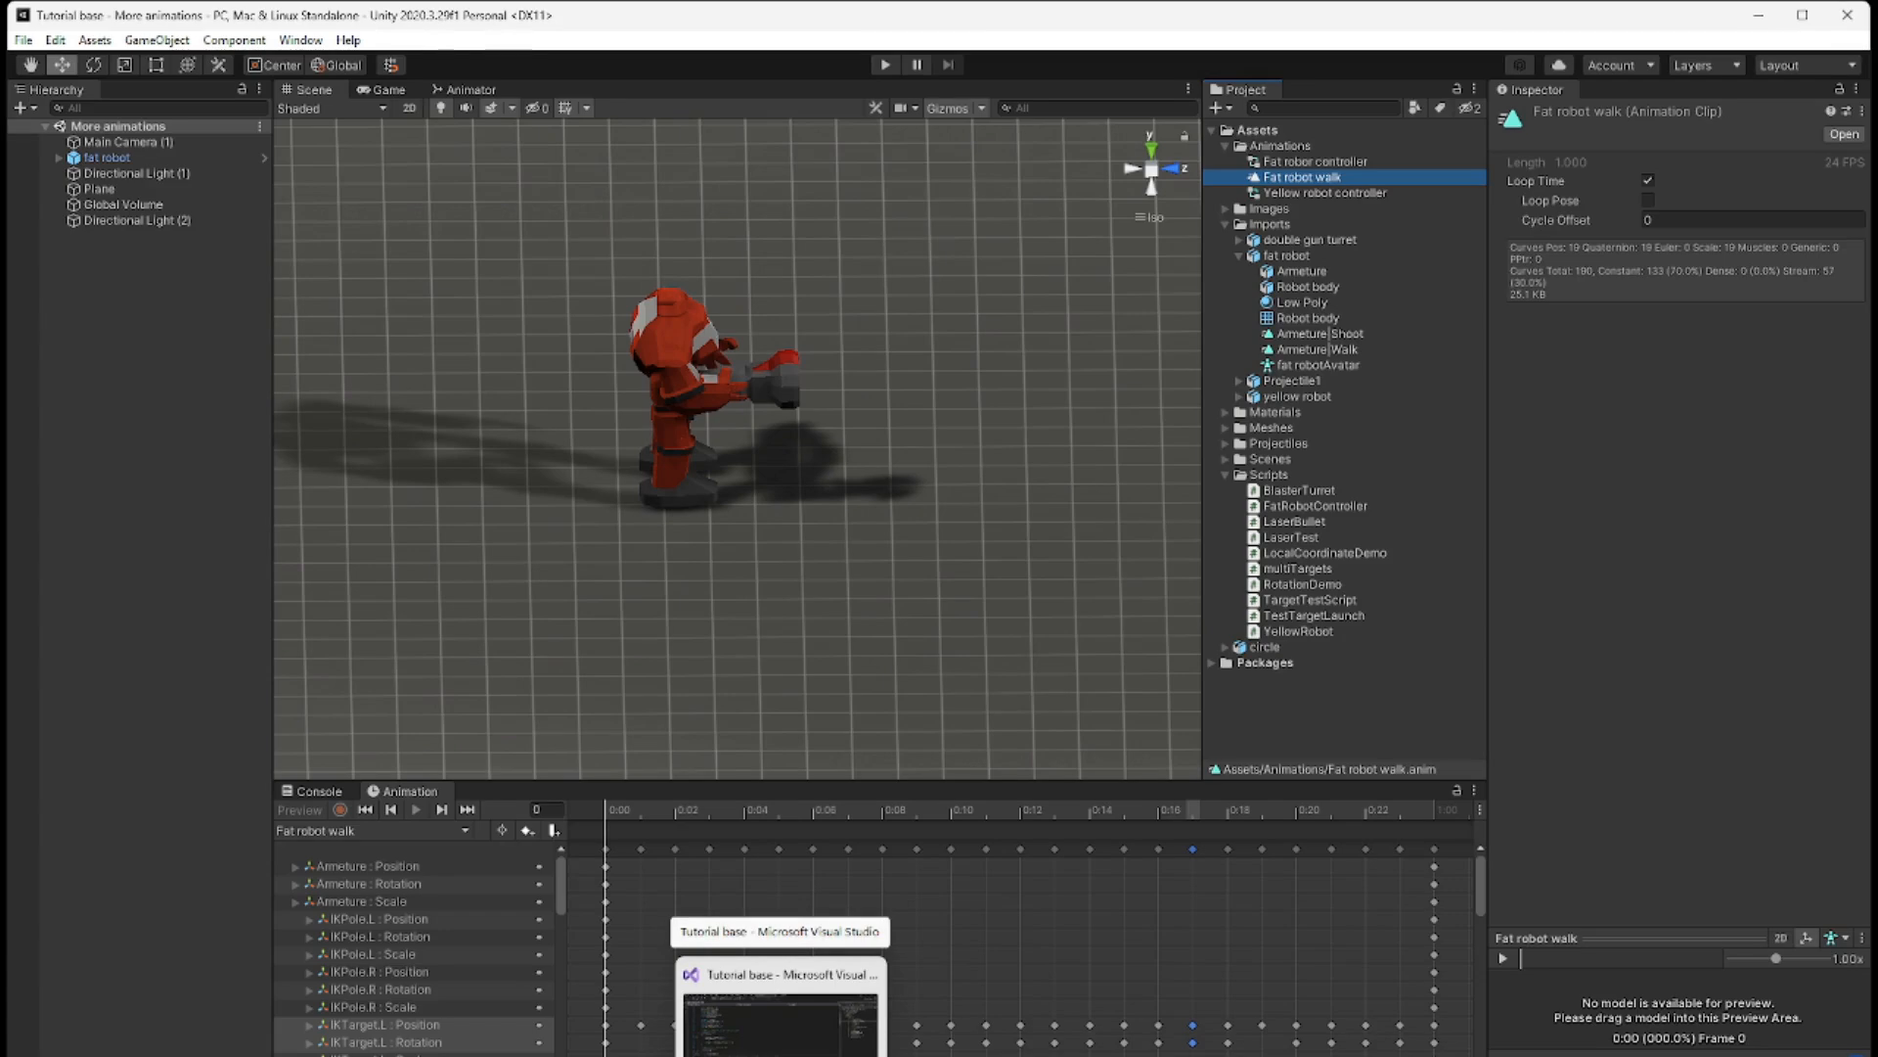
click(781, 1027)
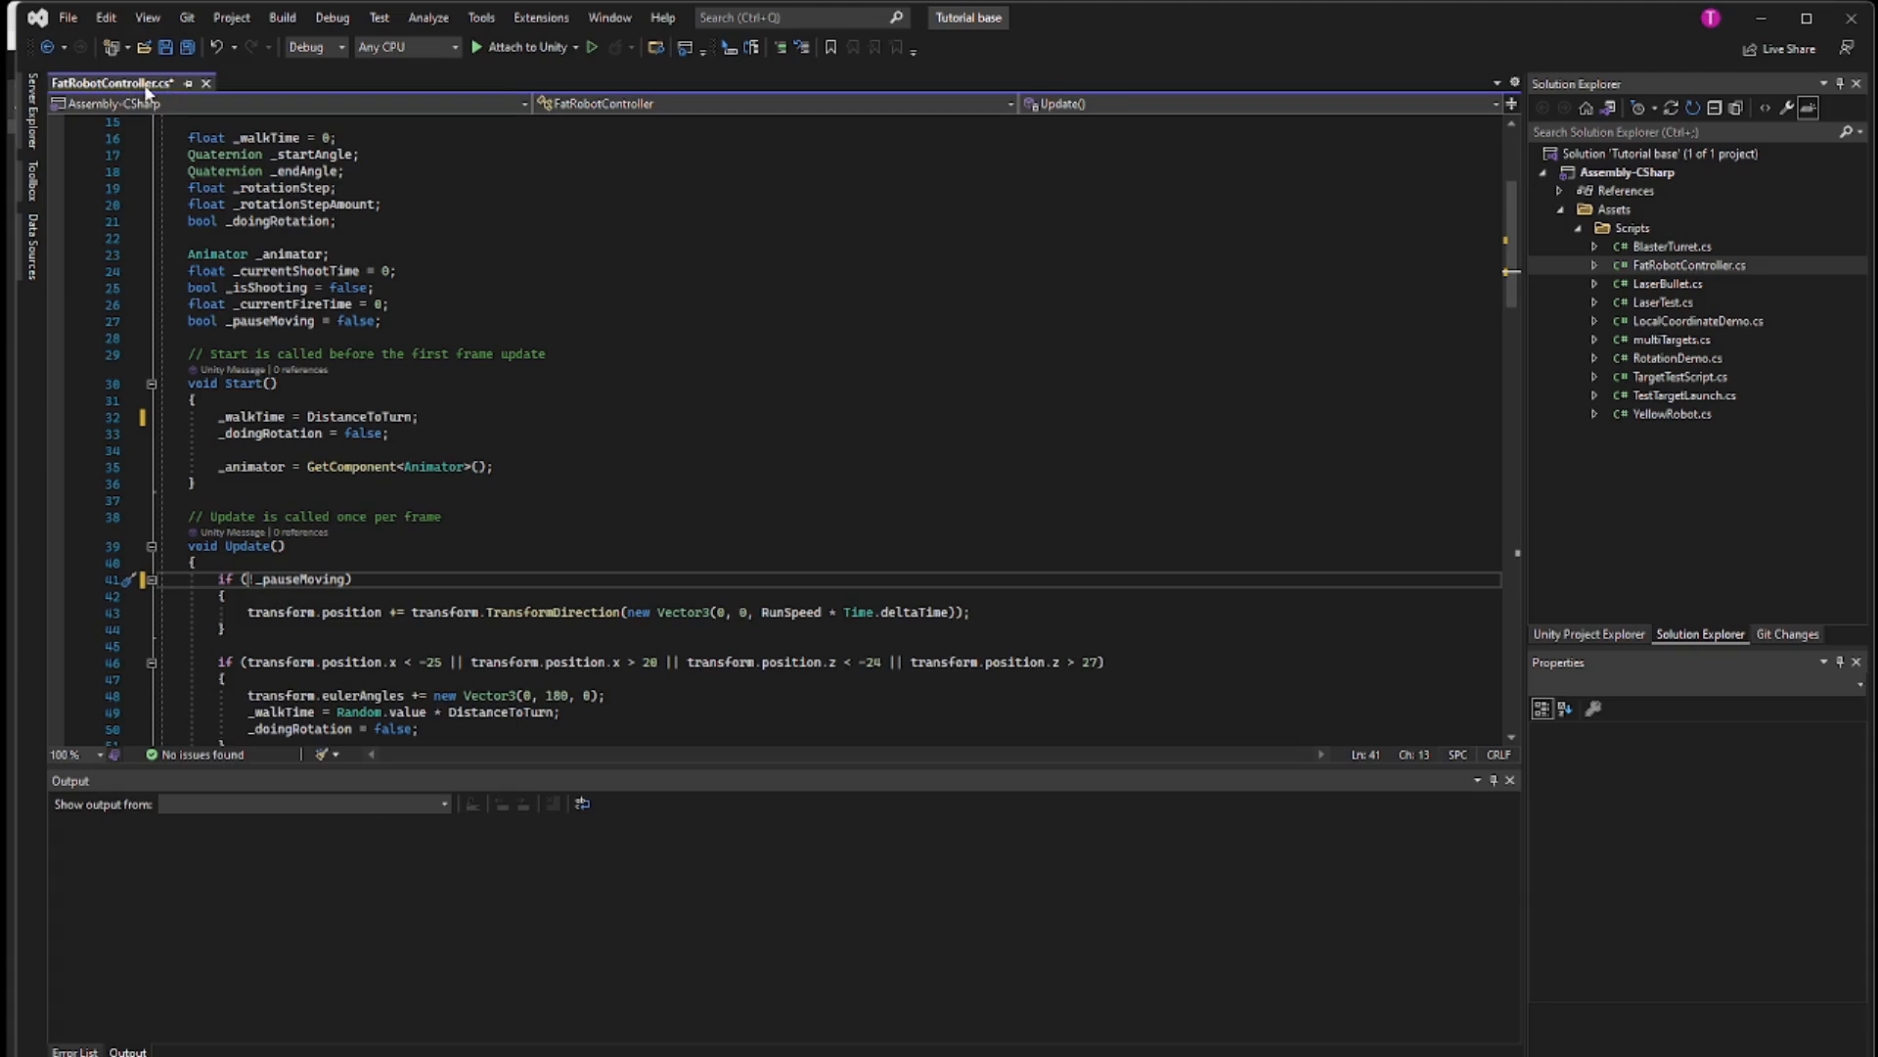
scroll(758, 450, down, 13)
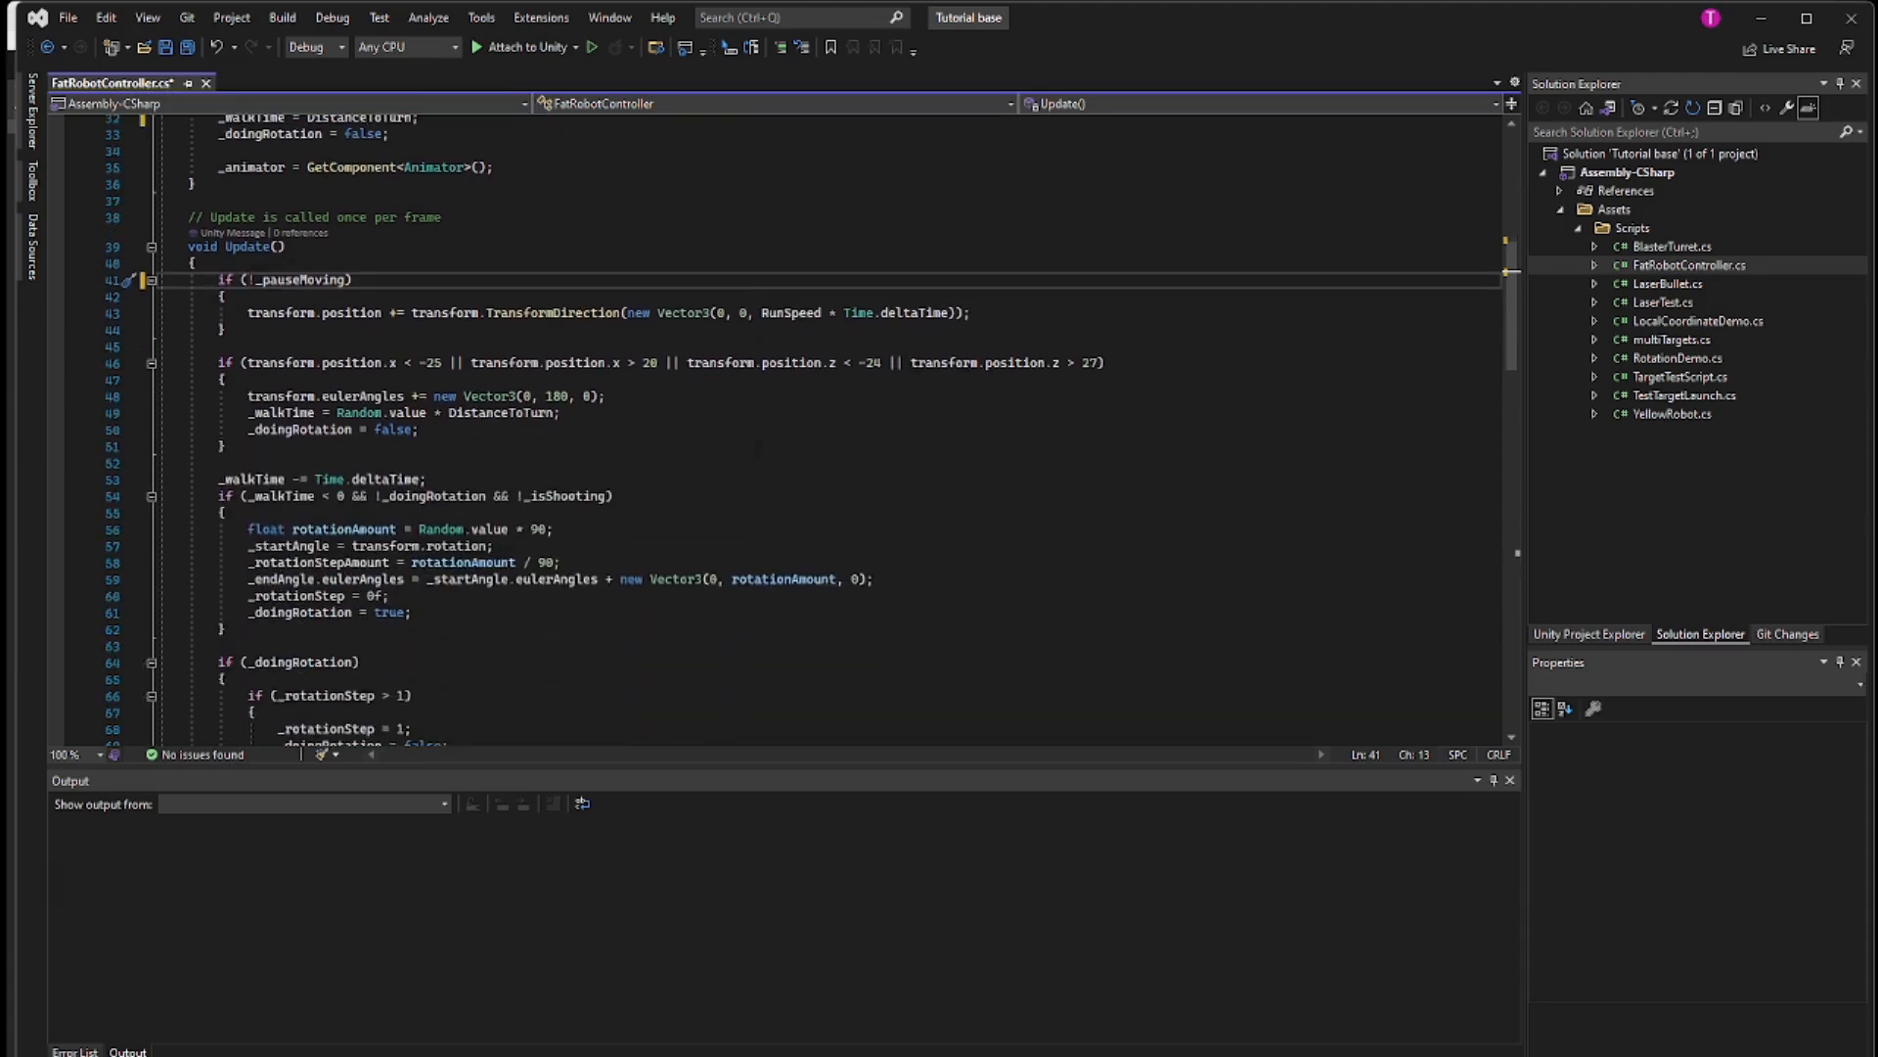
scroll(758, 448, down, 11)
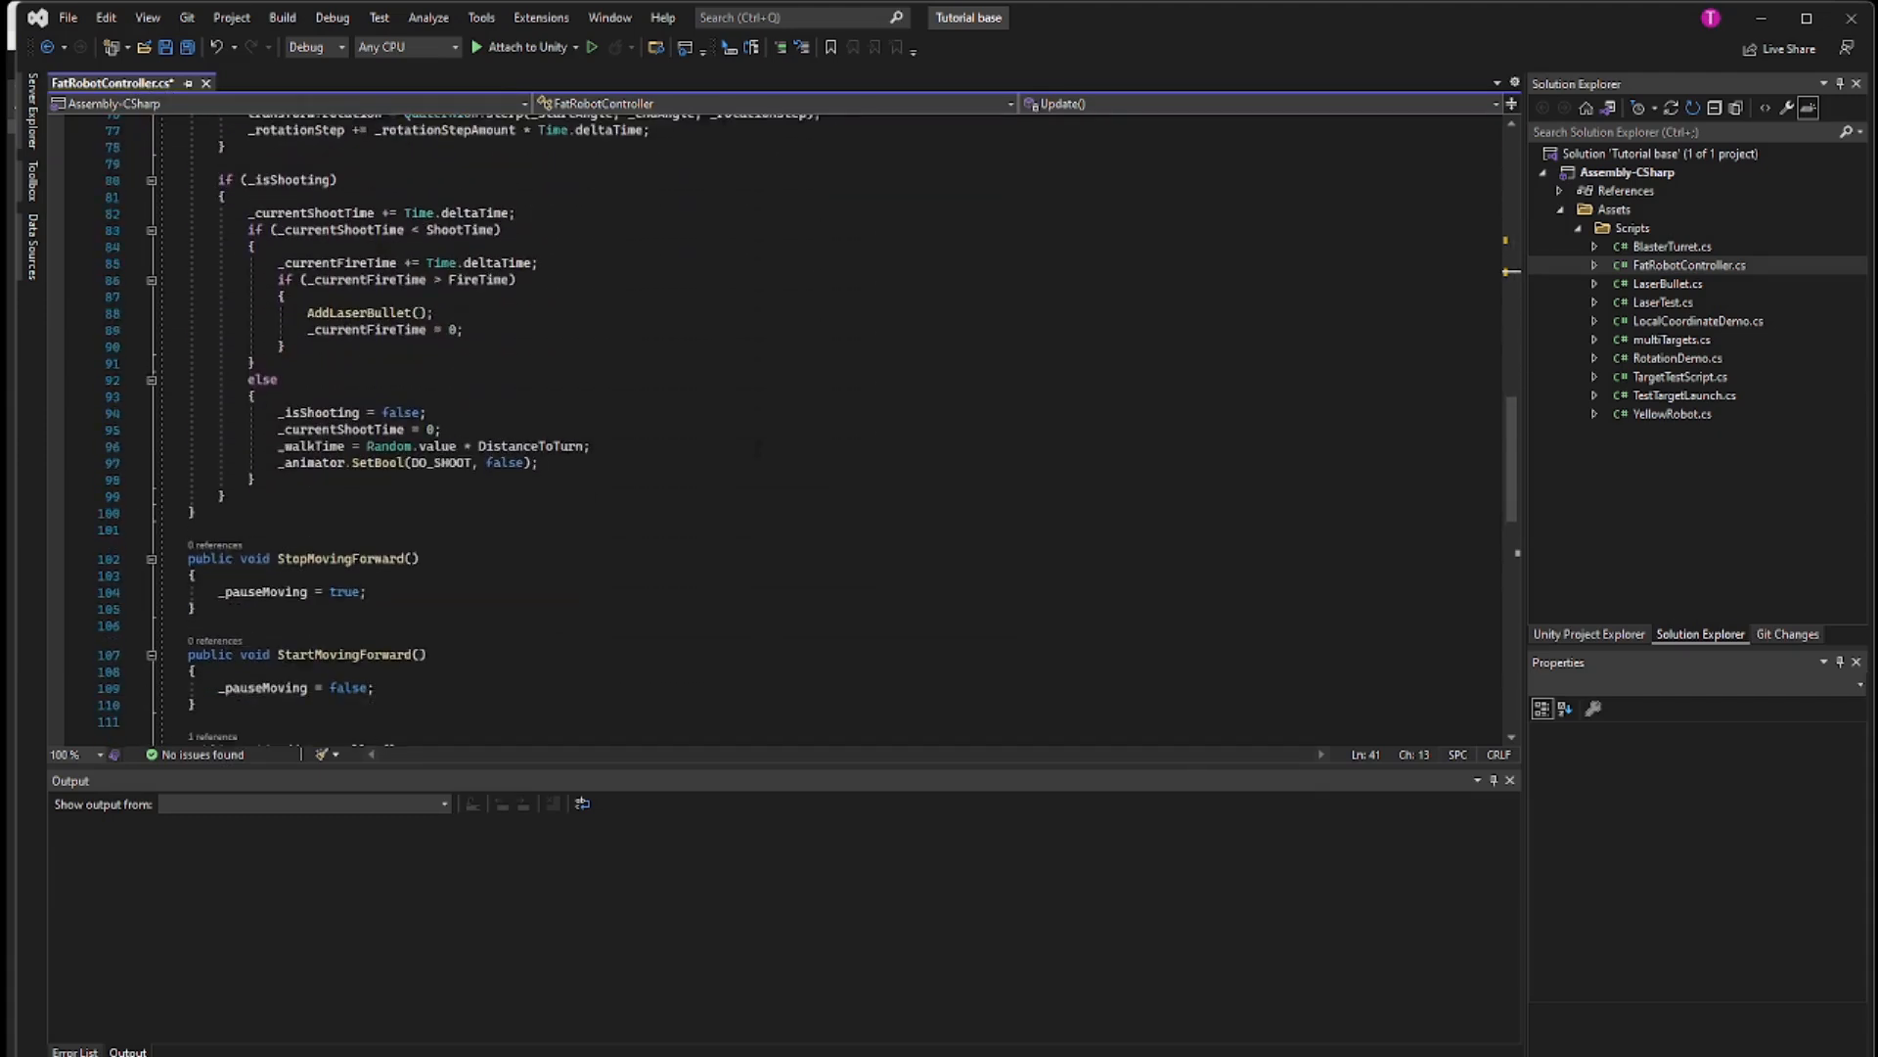
scroll(758, 449, down, 3)
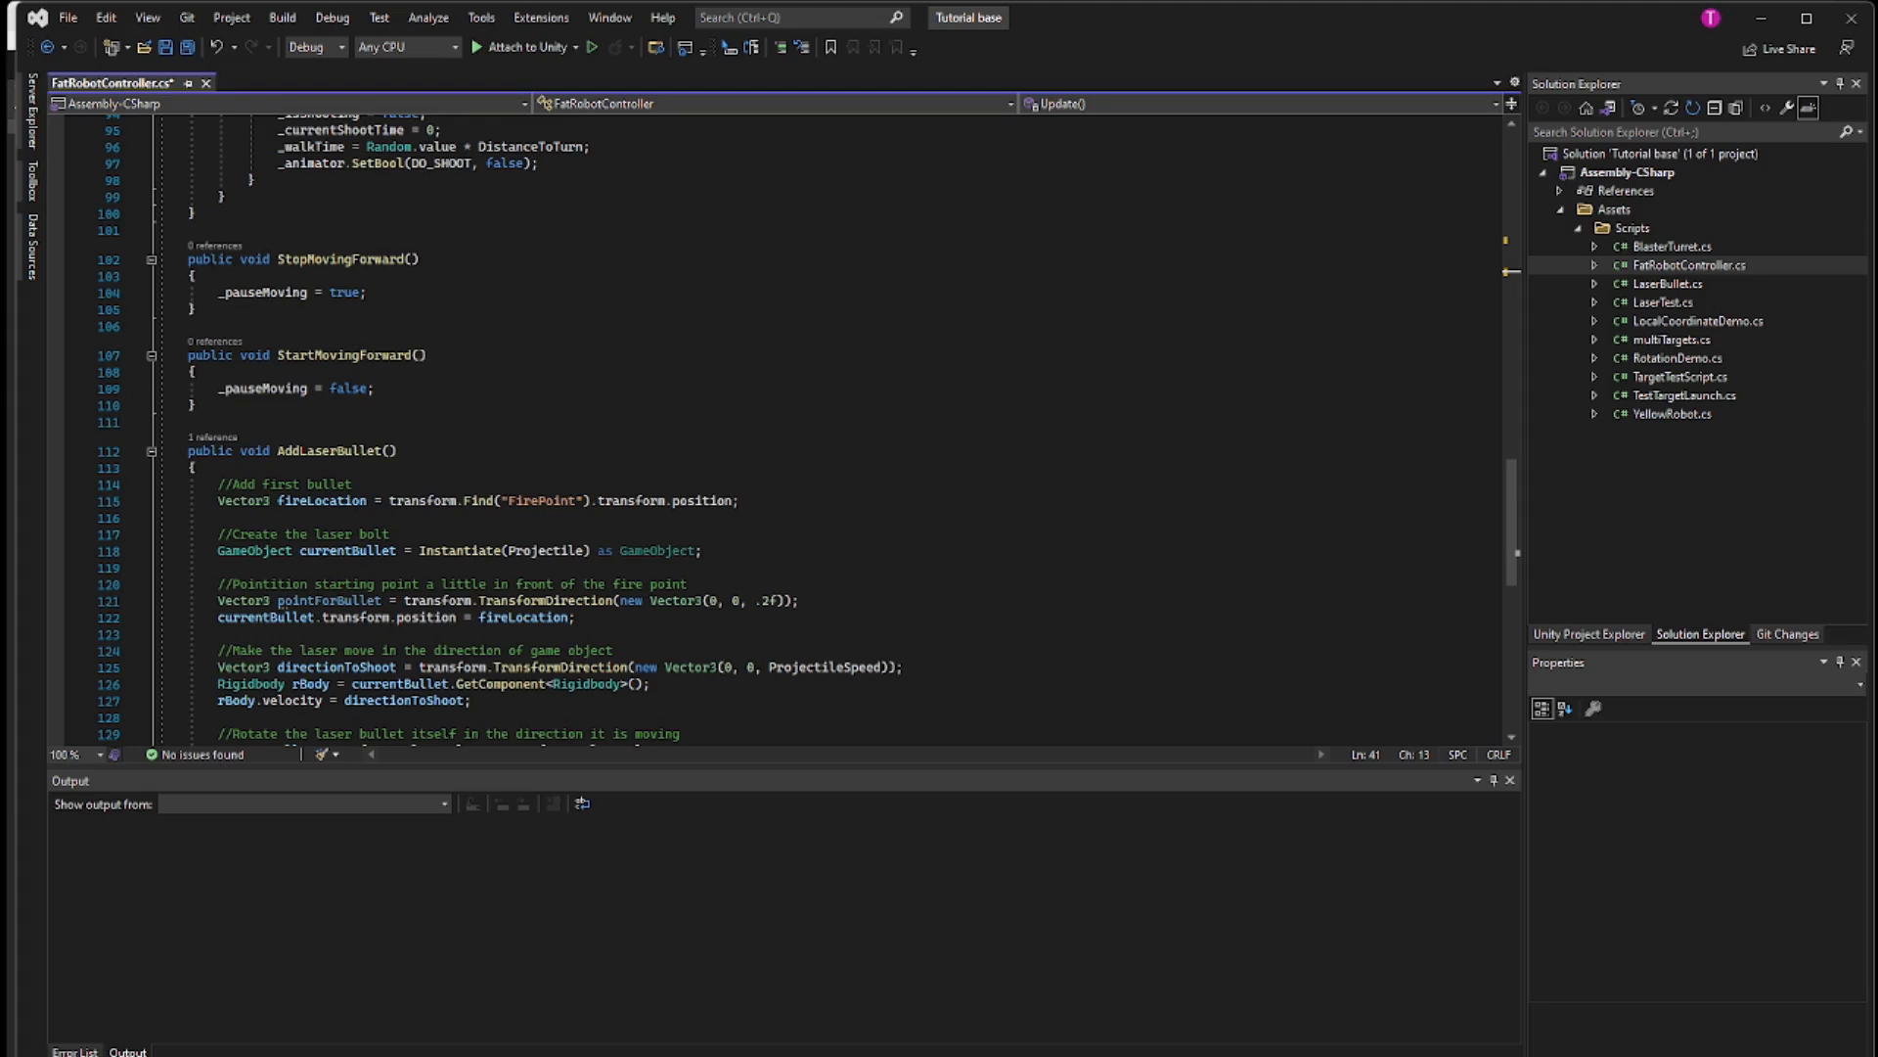
double_click(209, 260)
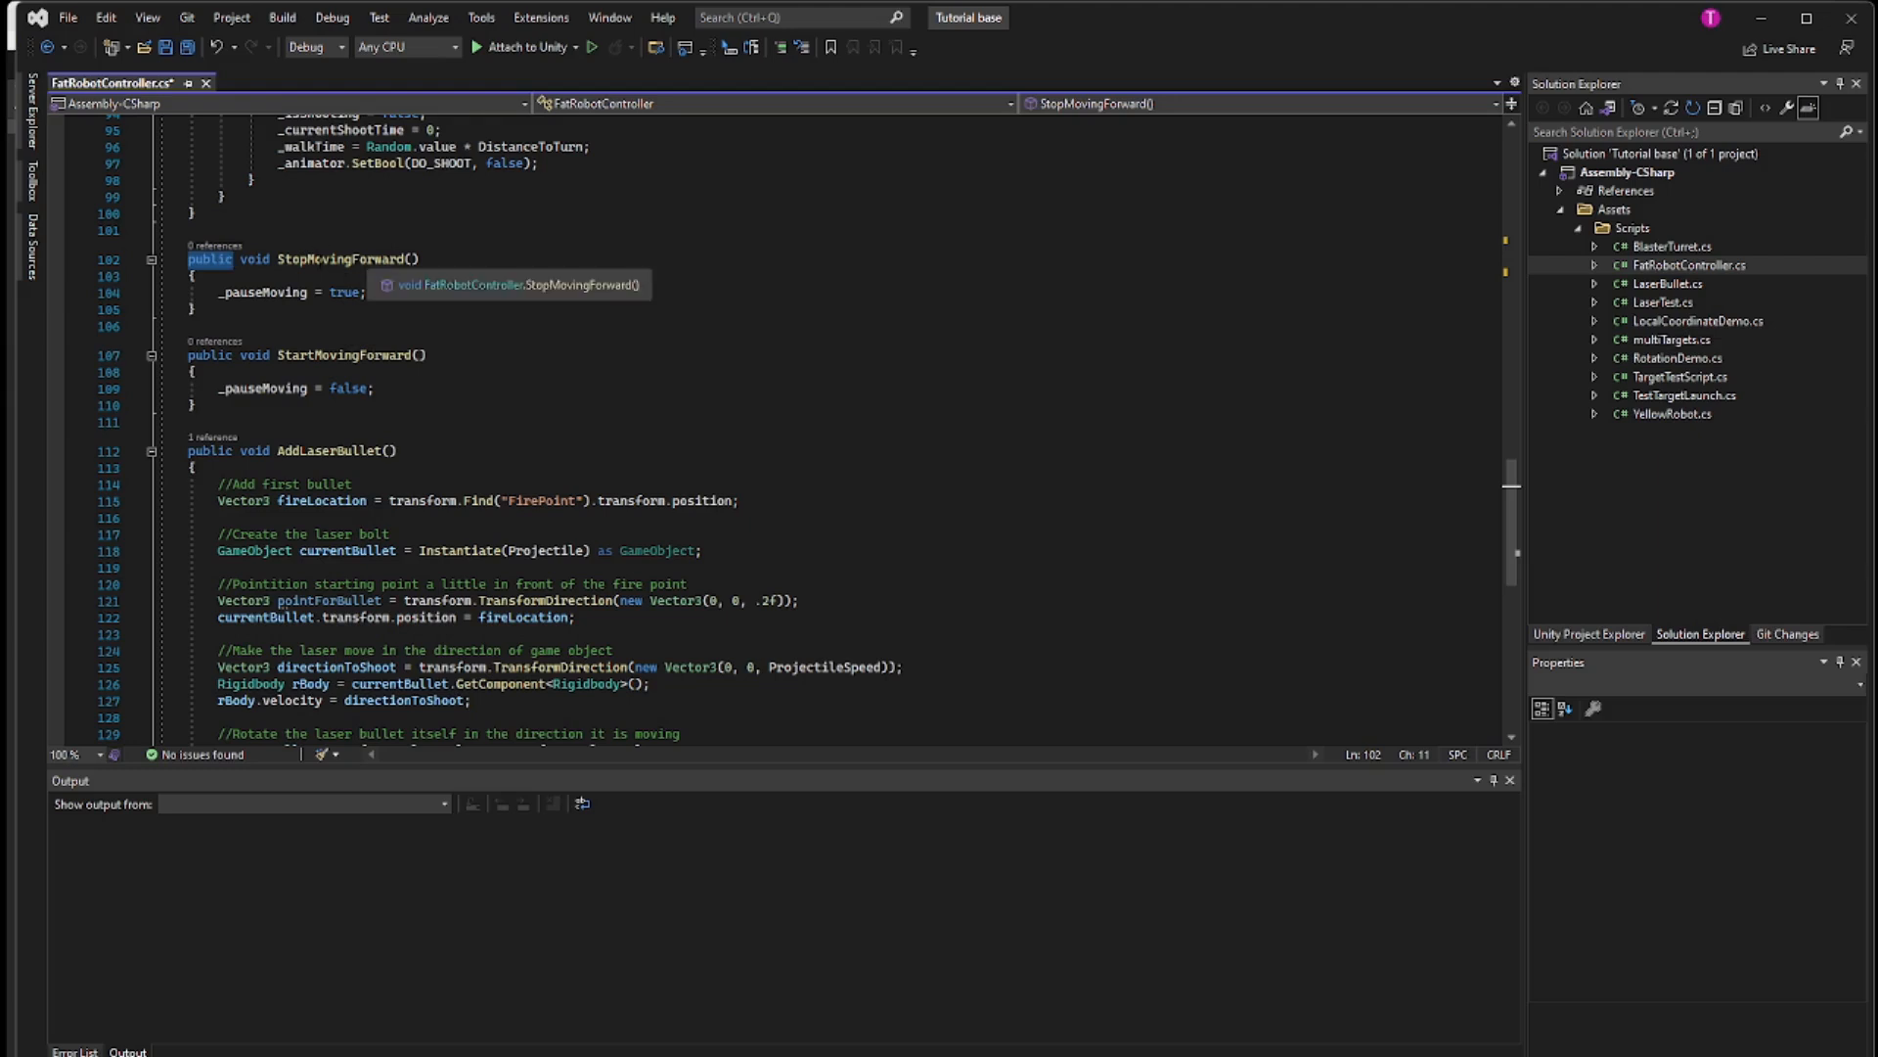
double_click(342, 259)
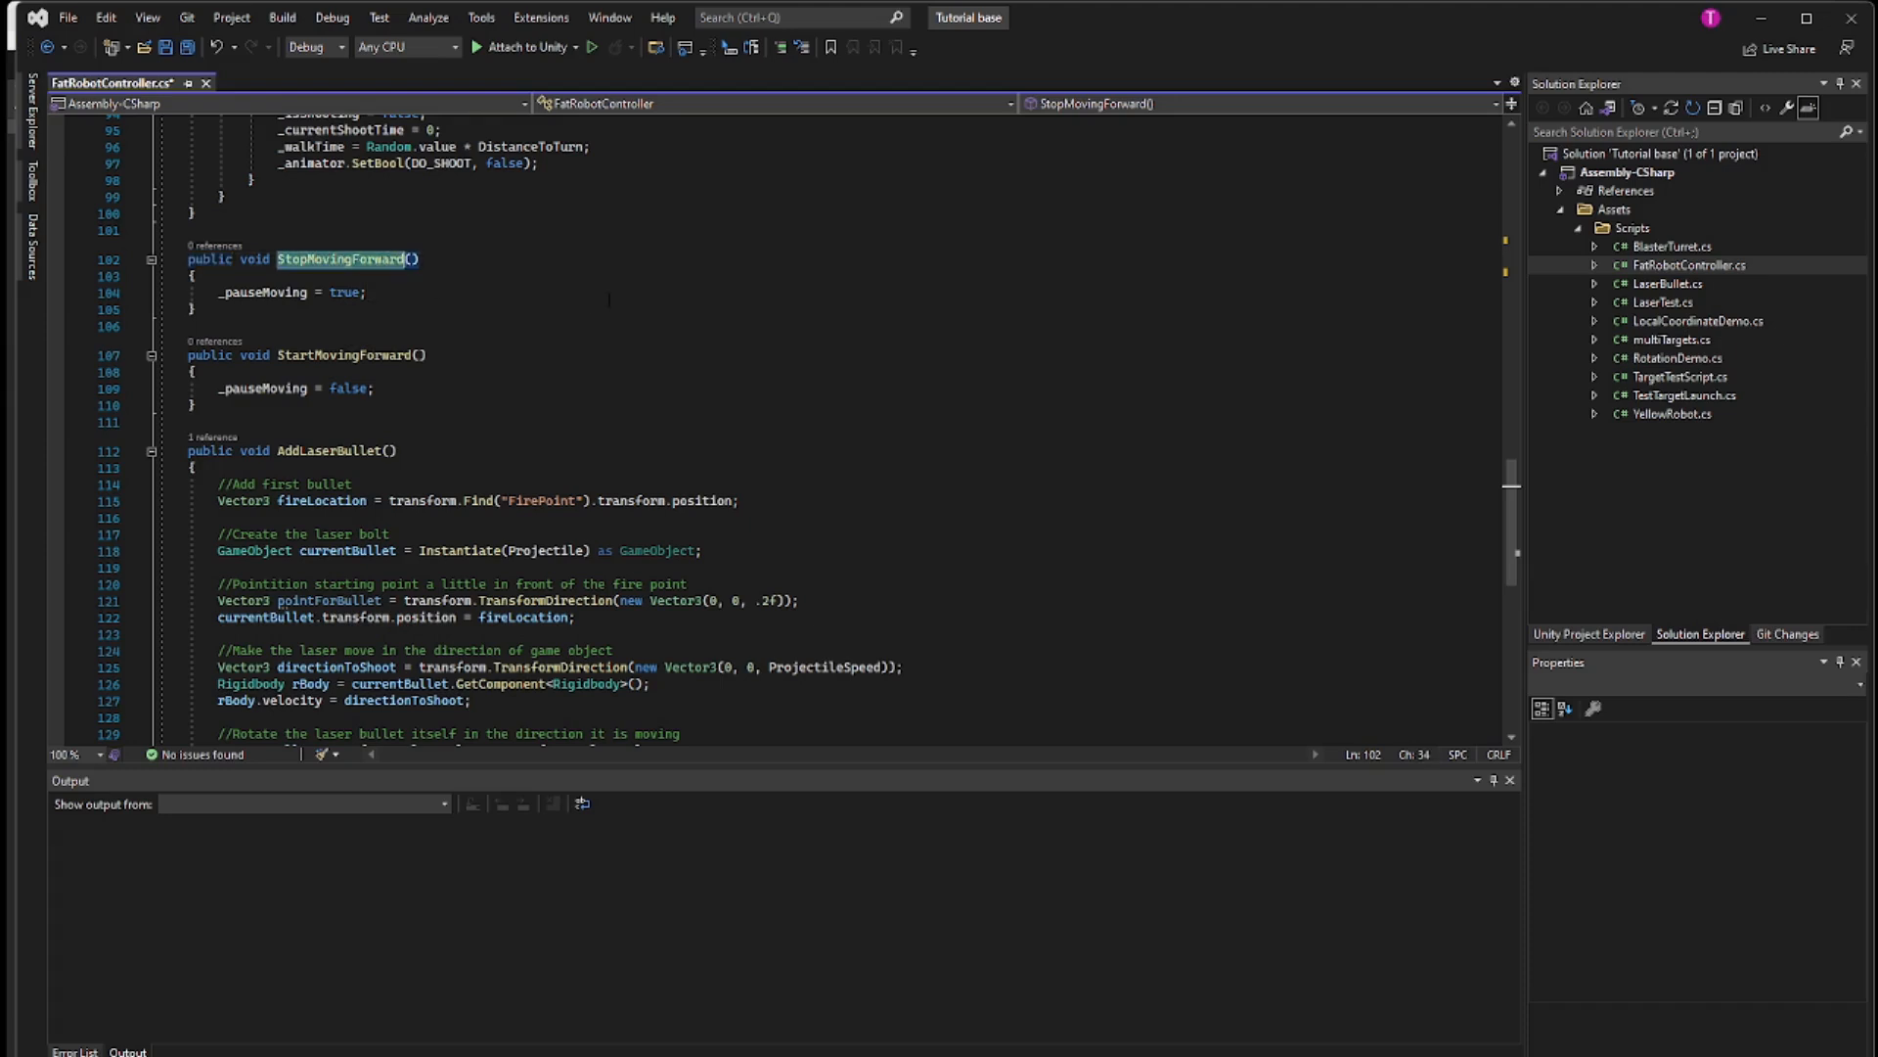
double_click(342, 355)
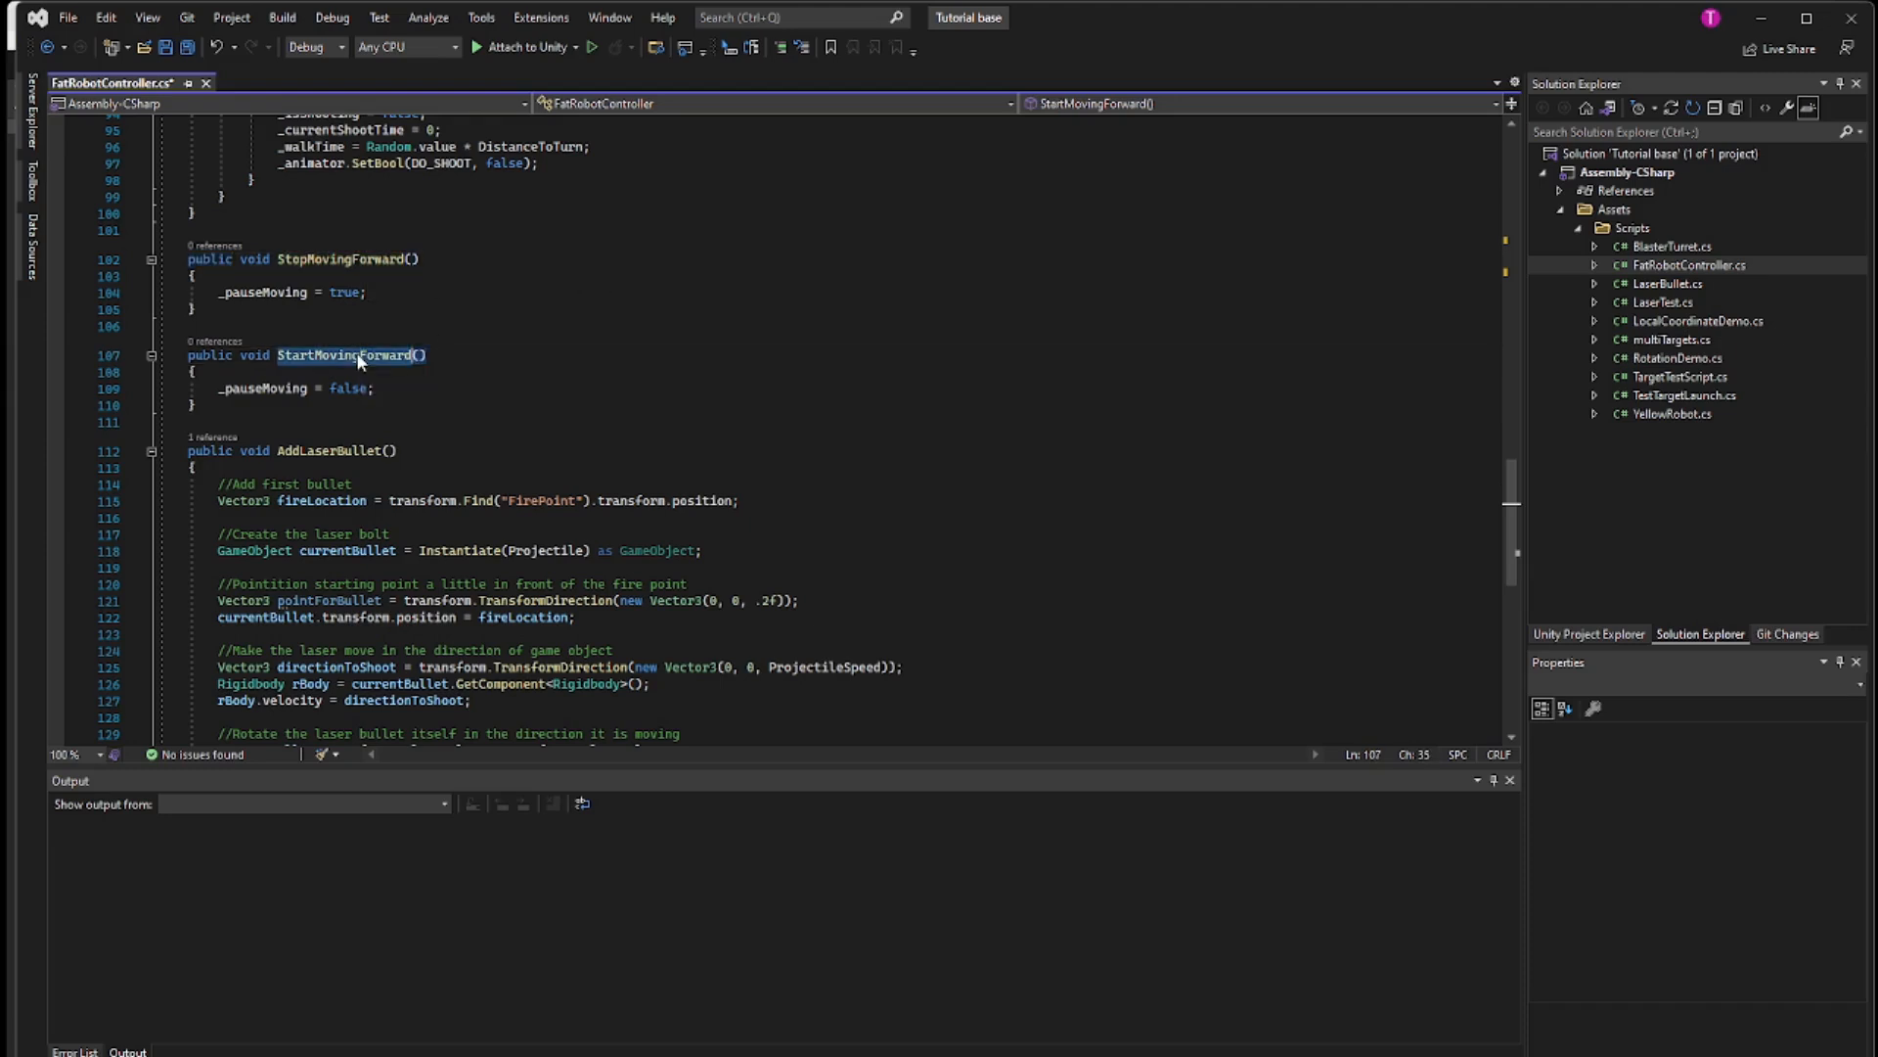
scroll(603, 319, up, 2)
scroll(603, 319, up, 3)
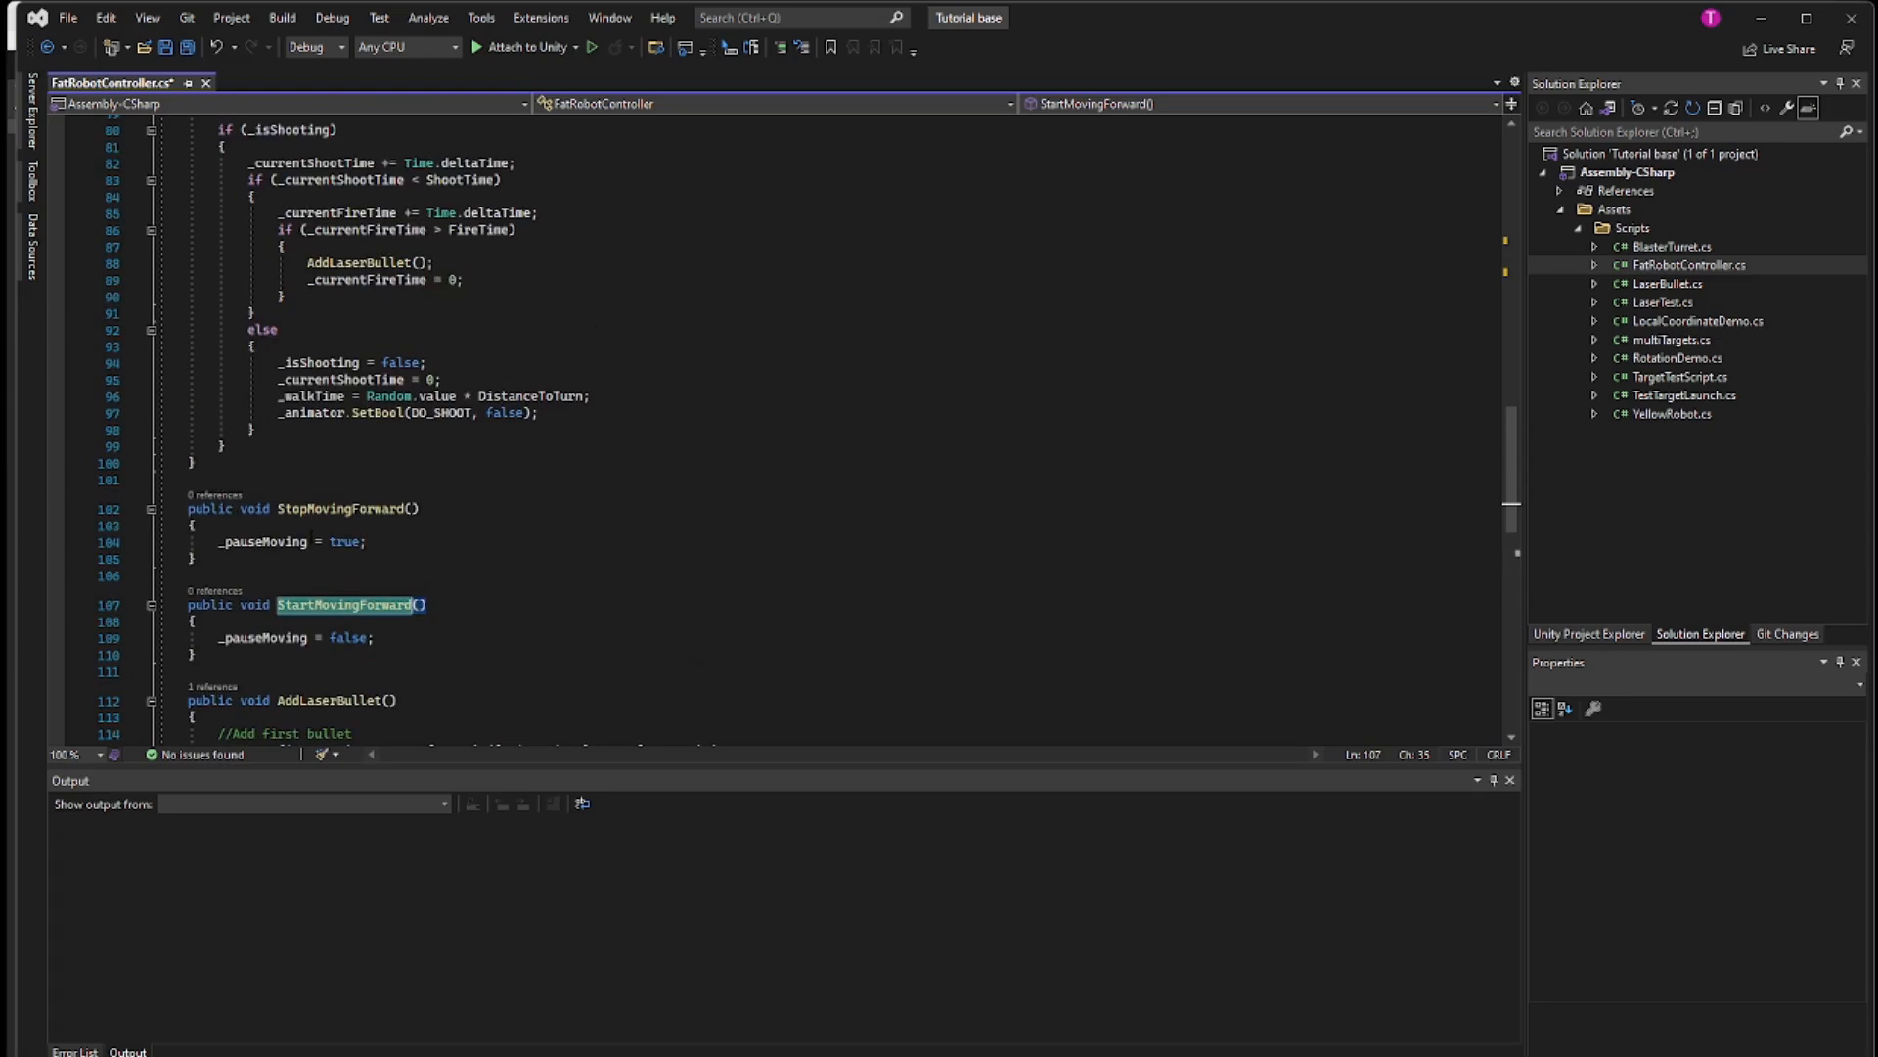
- Examine how the _pauseMoving flag controls the forward movement code in the Update method
click(307, 541)
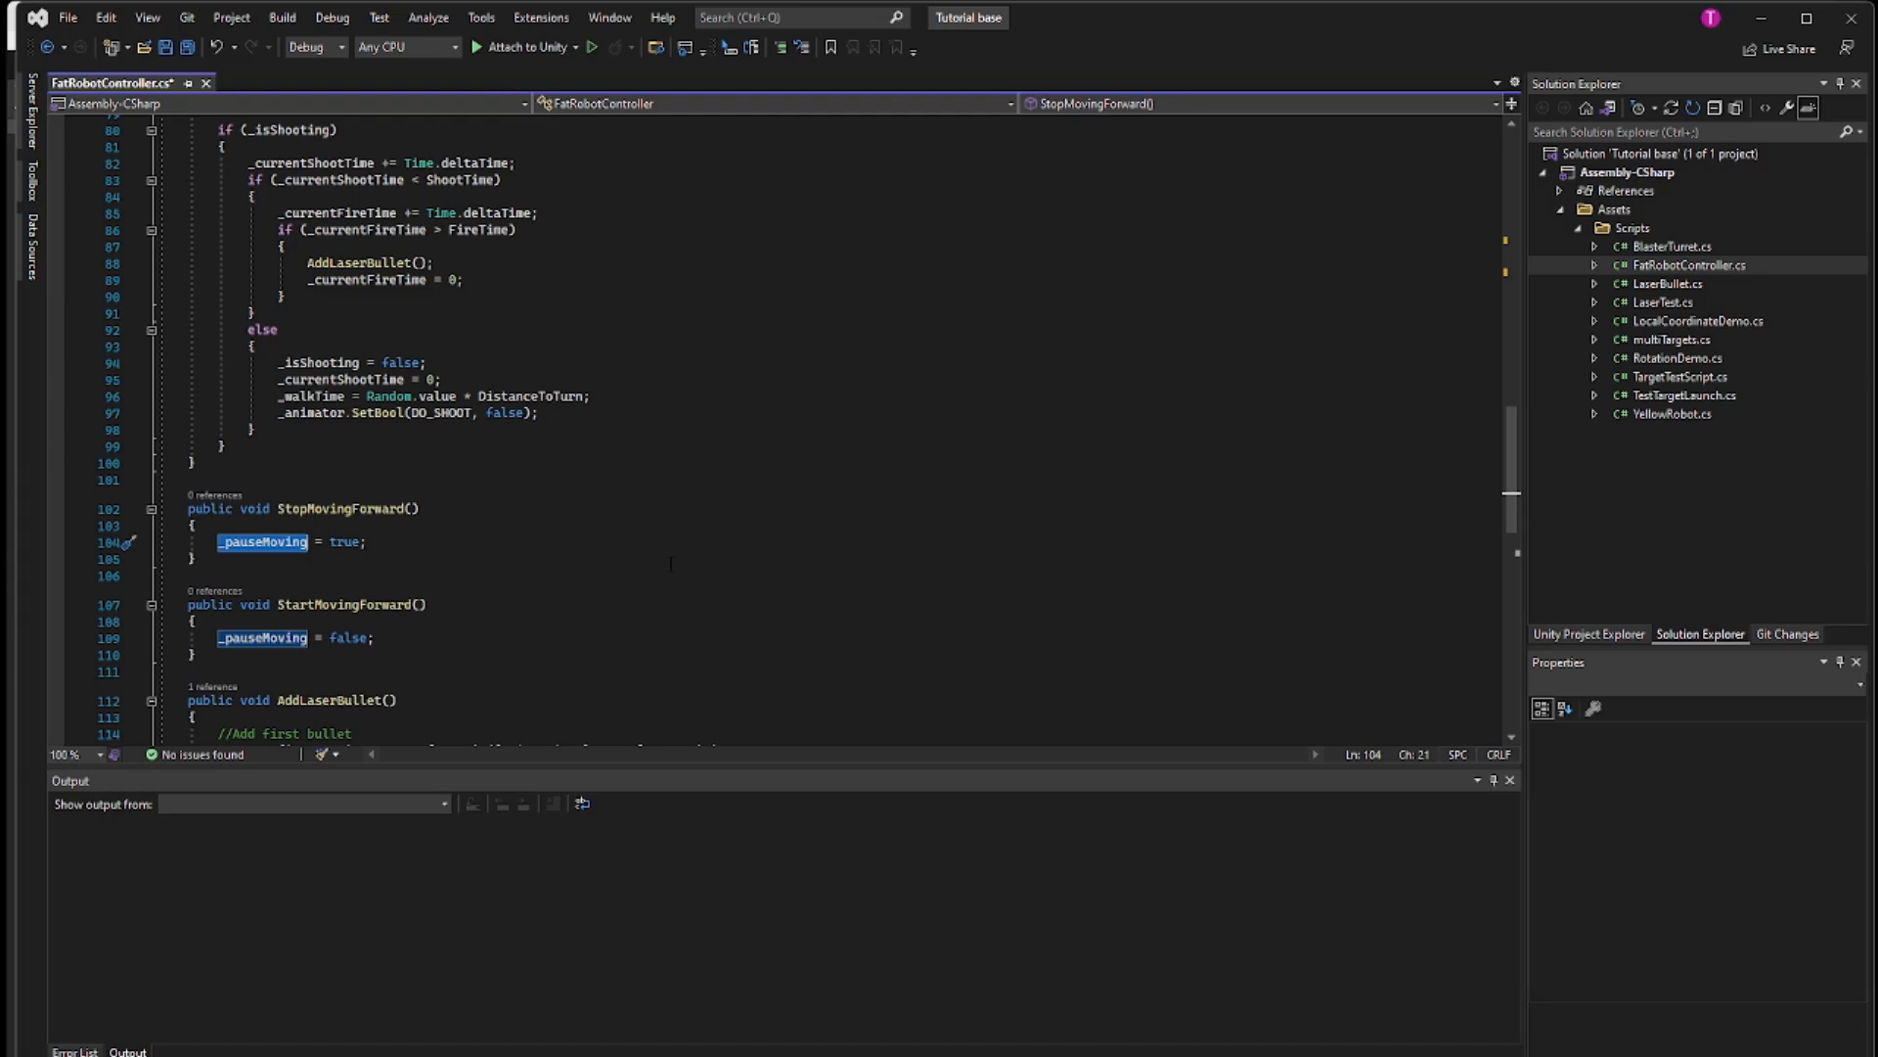
scroll(670, 562, up, 13)
scroll(670, 562, up, 5)
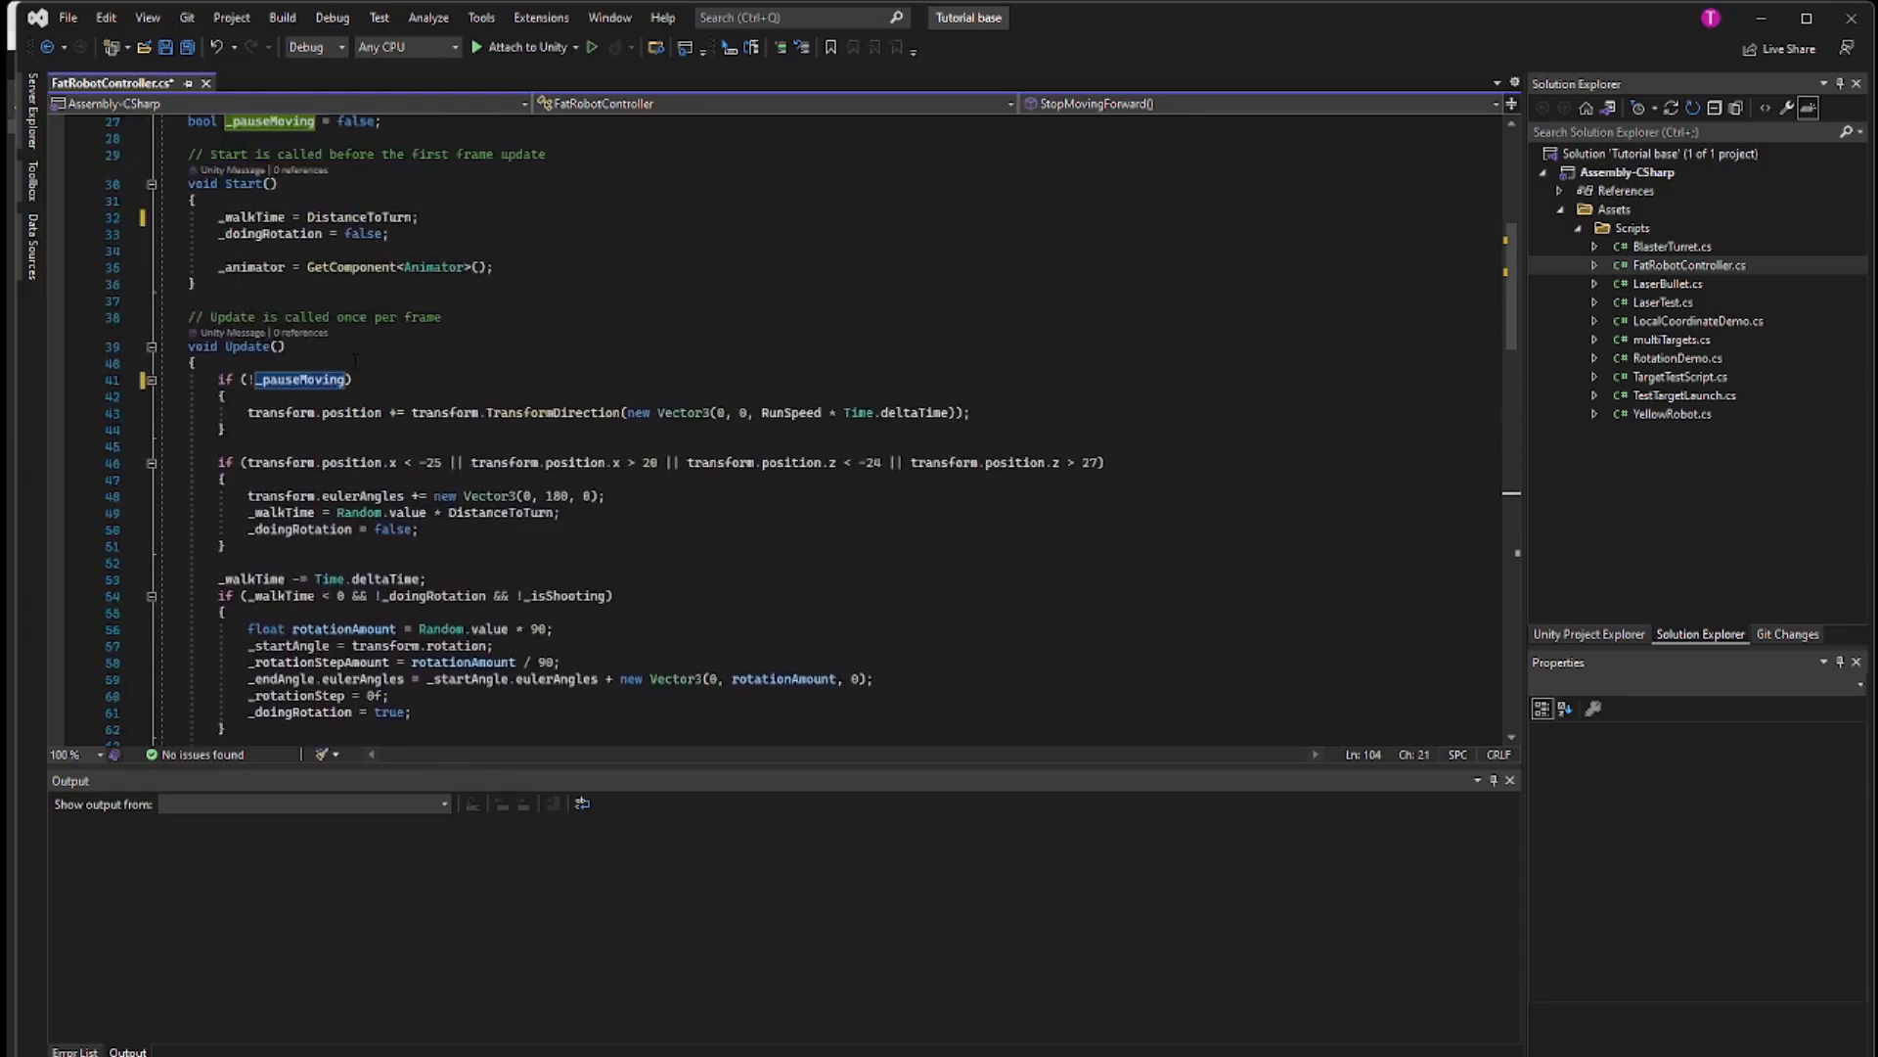
click(376, 382)
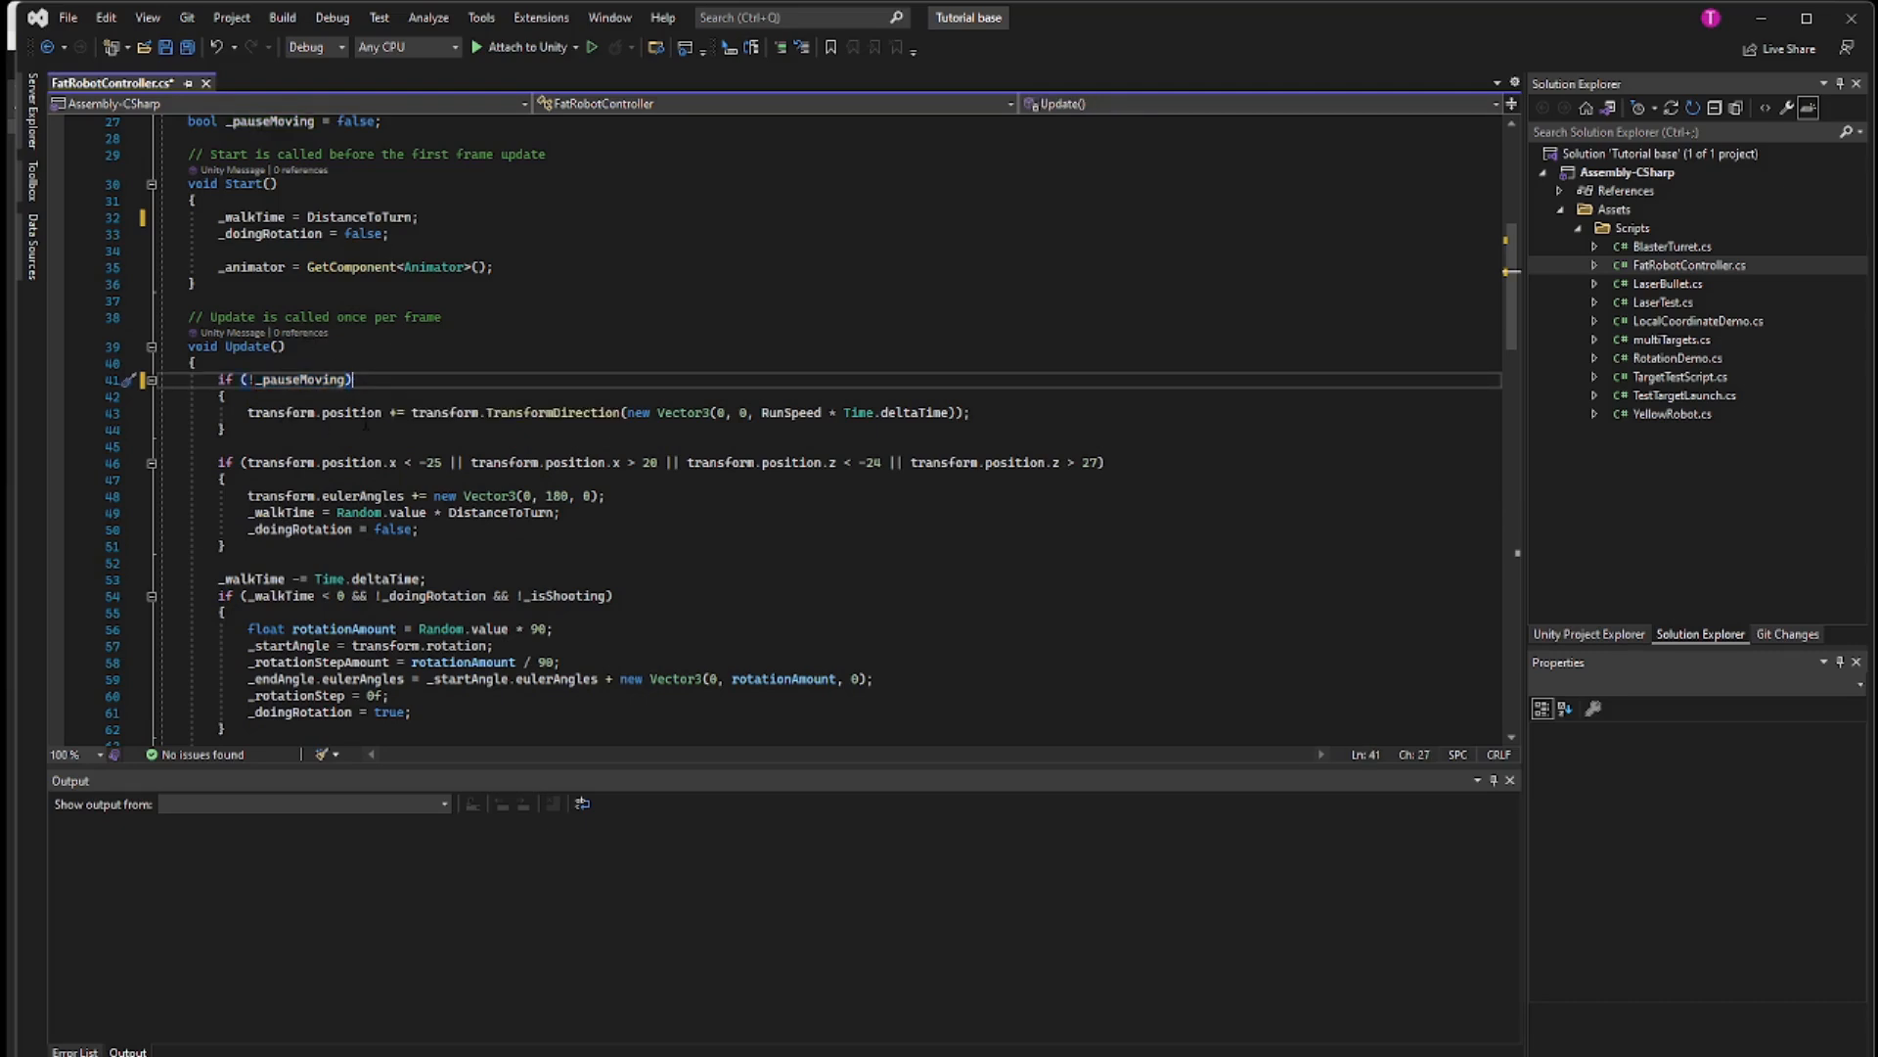
click(358, 413)
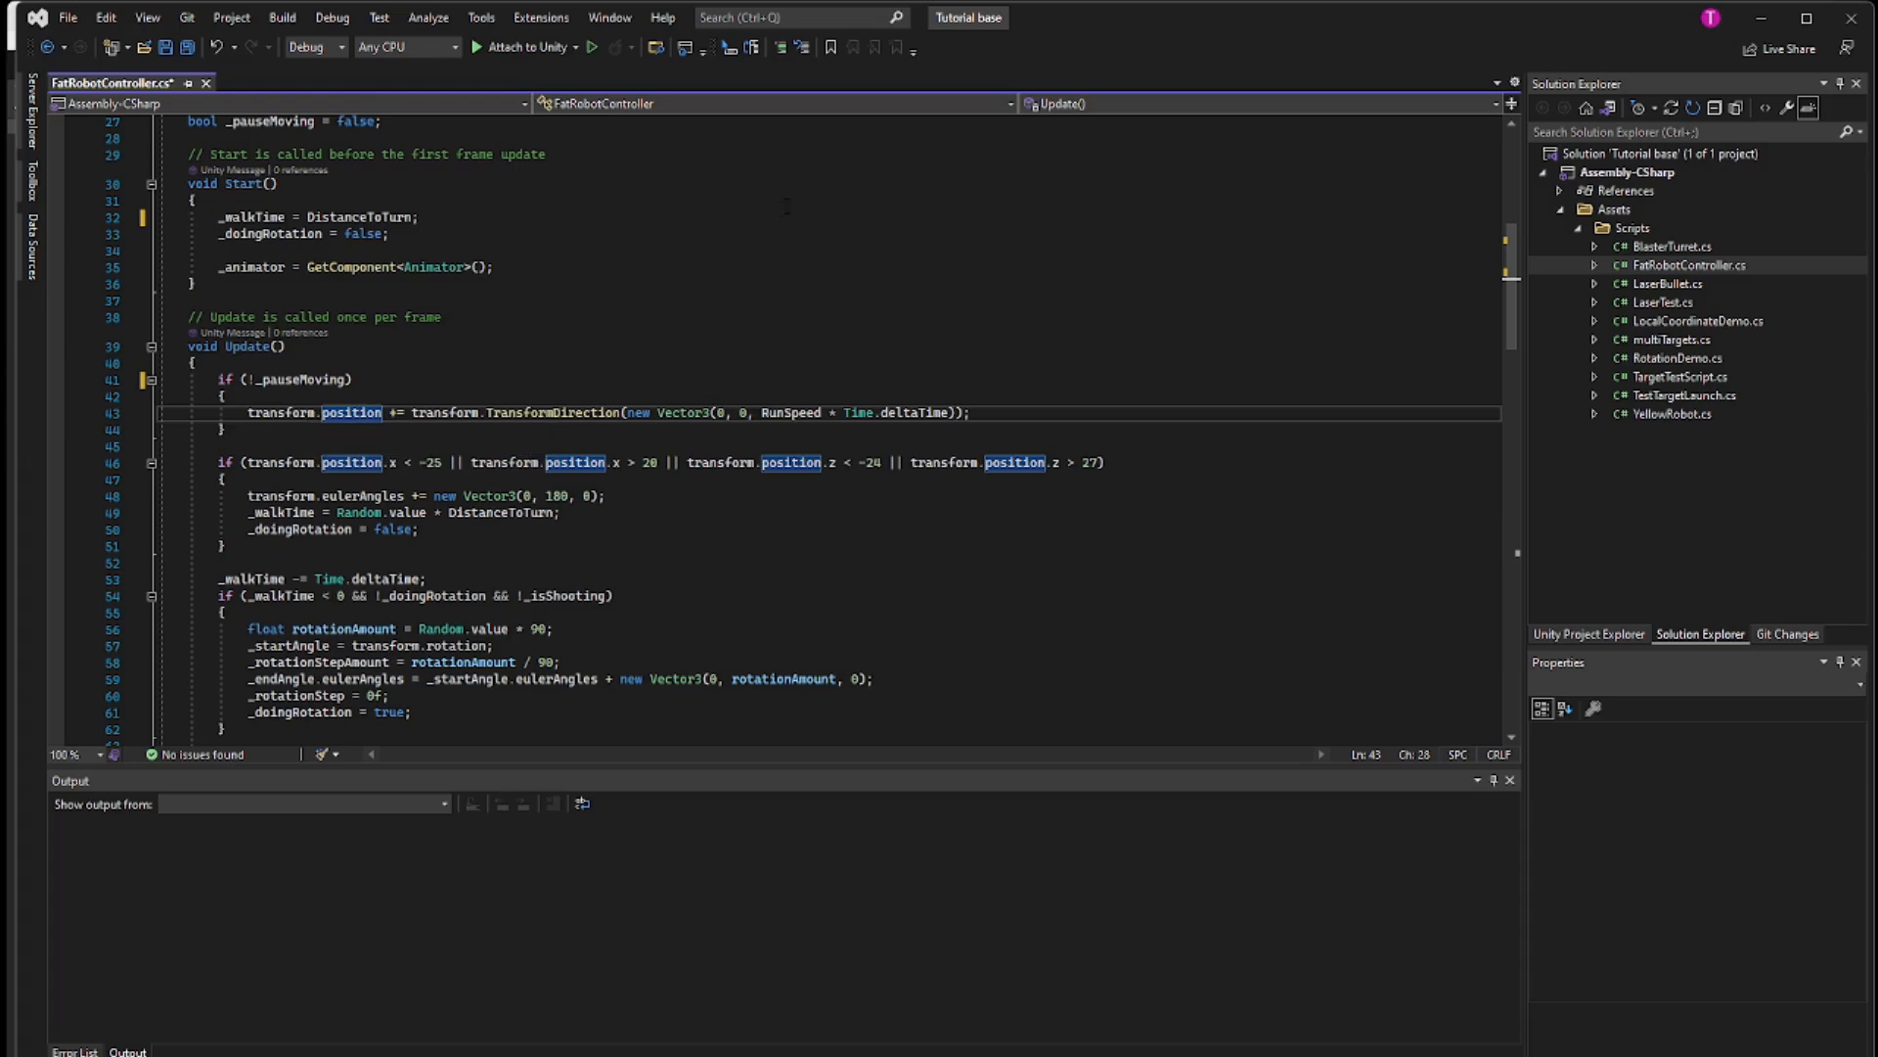
- Return to Unity, select the scene's fat robot, and scrub its walk clip to the stride pose at frame 3
drag(1126, 21, 1877, 19)
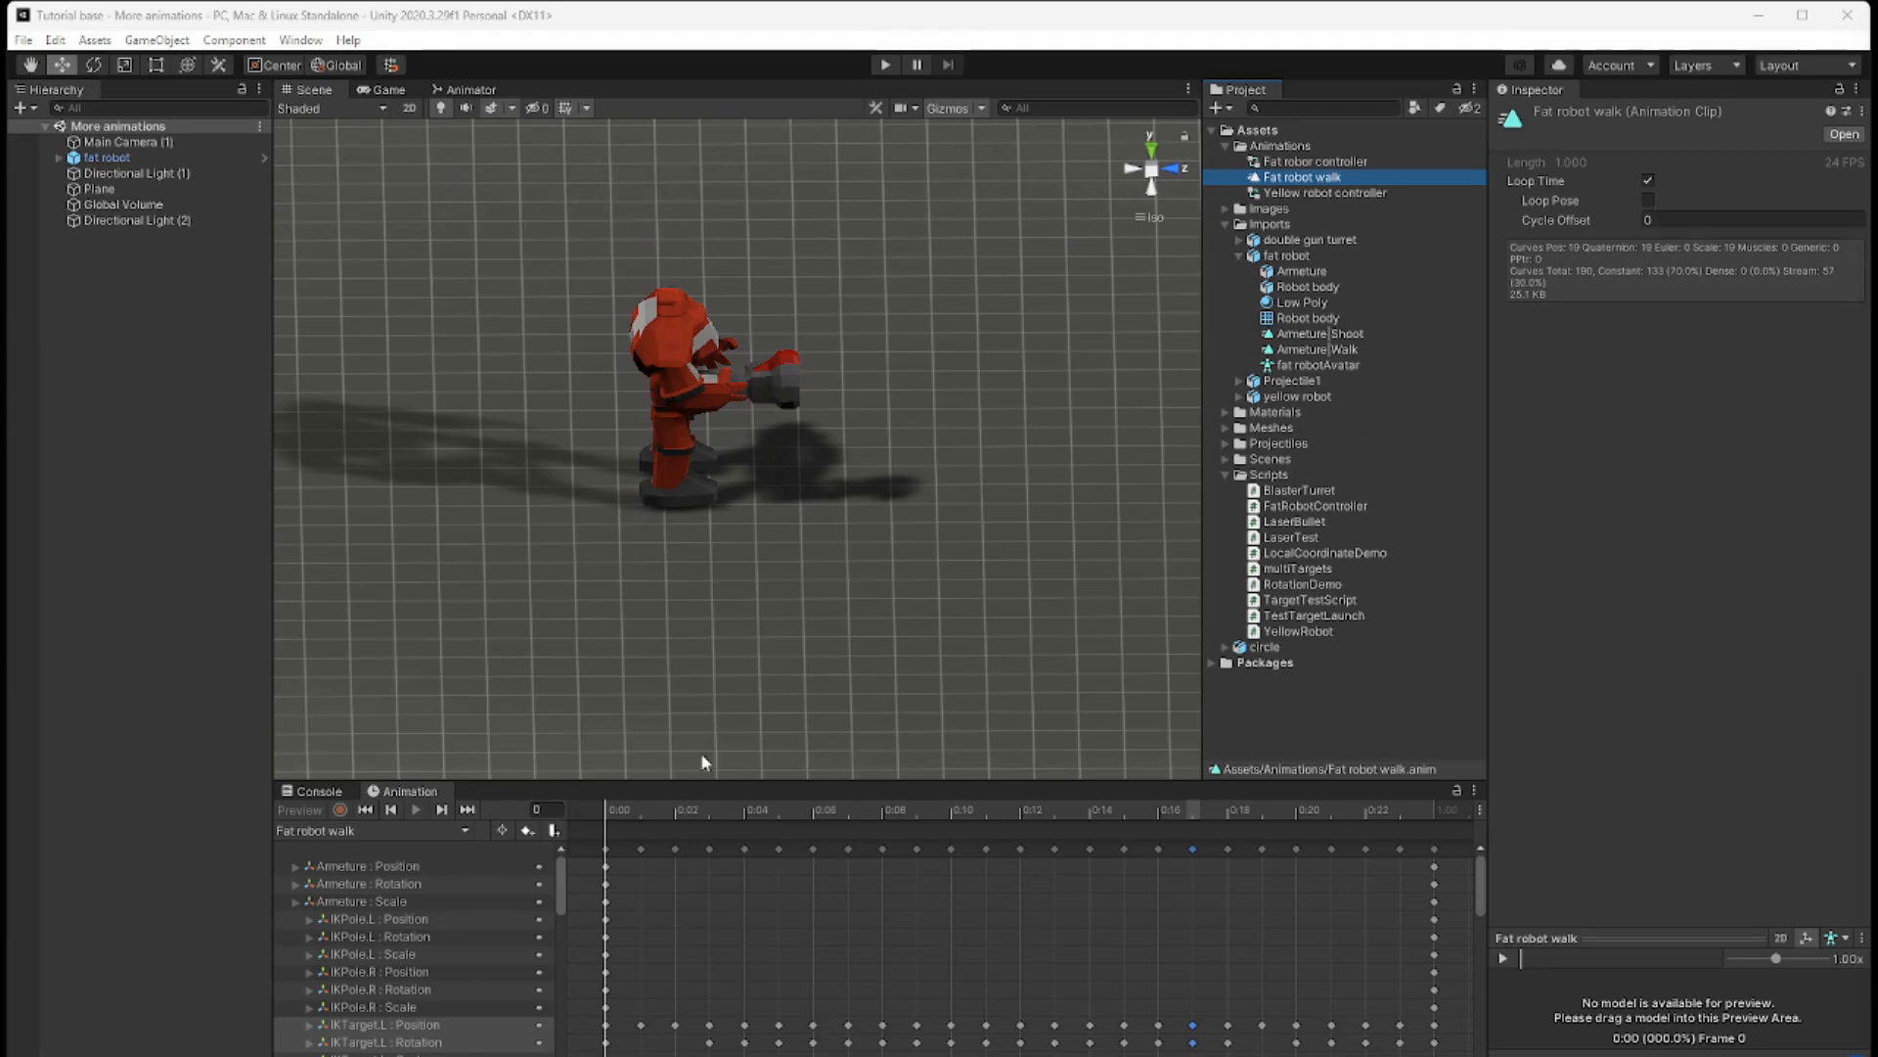
drag(604, 807, 657, 808)
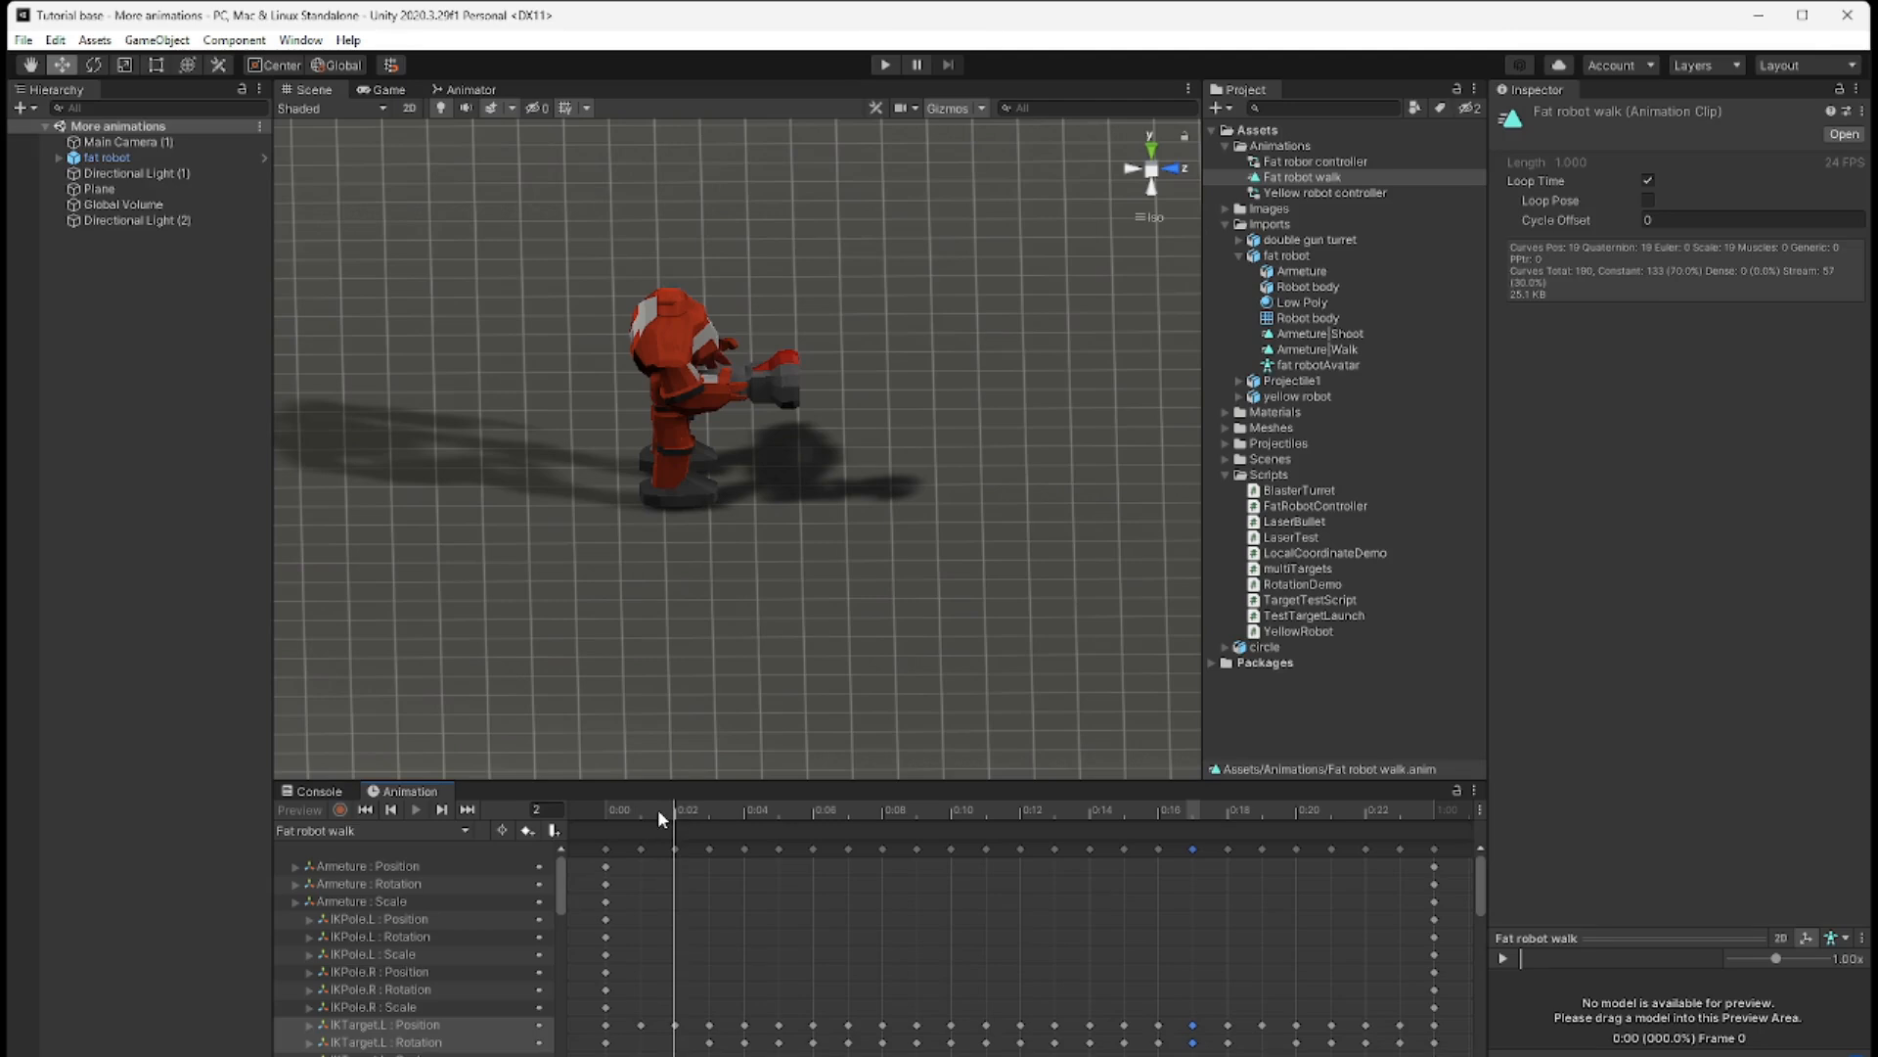
click(699, 413)
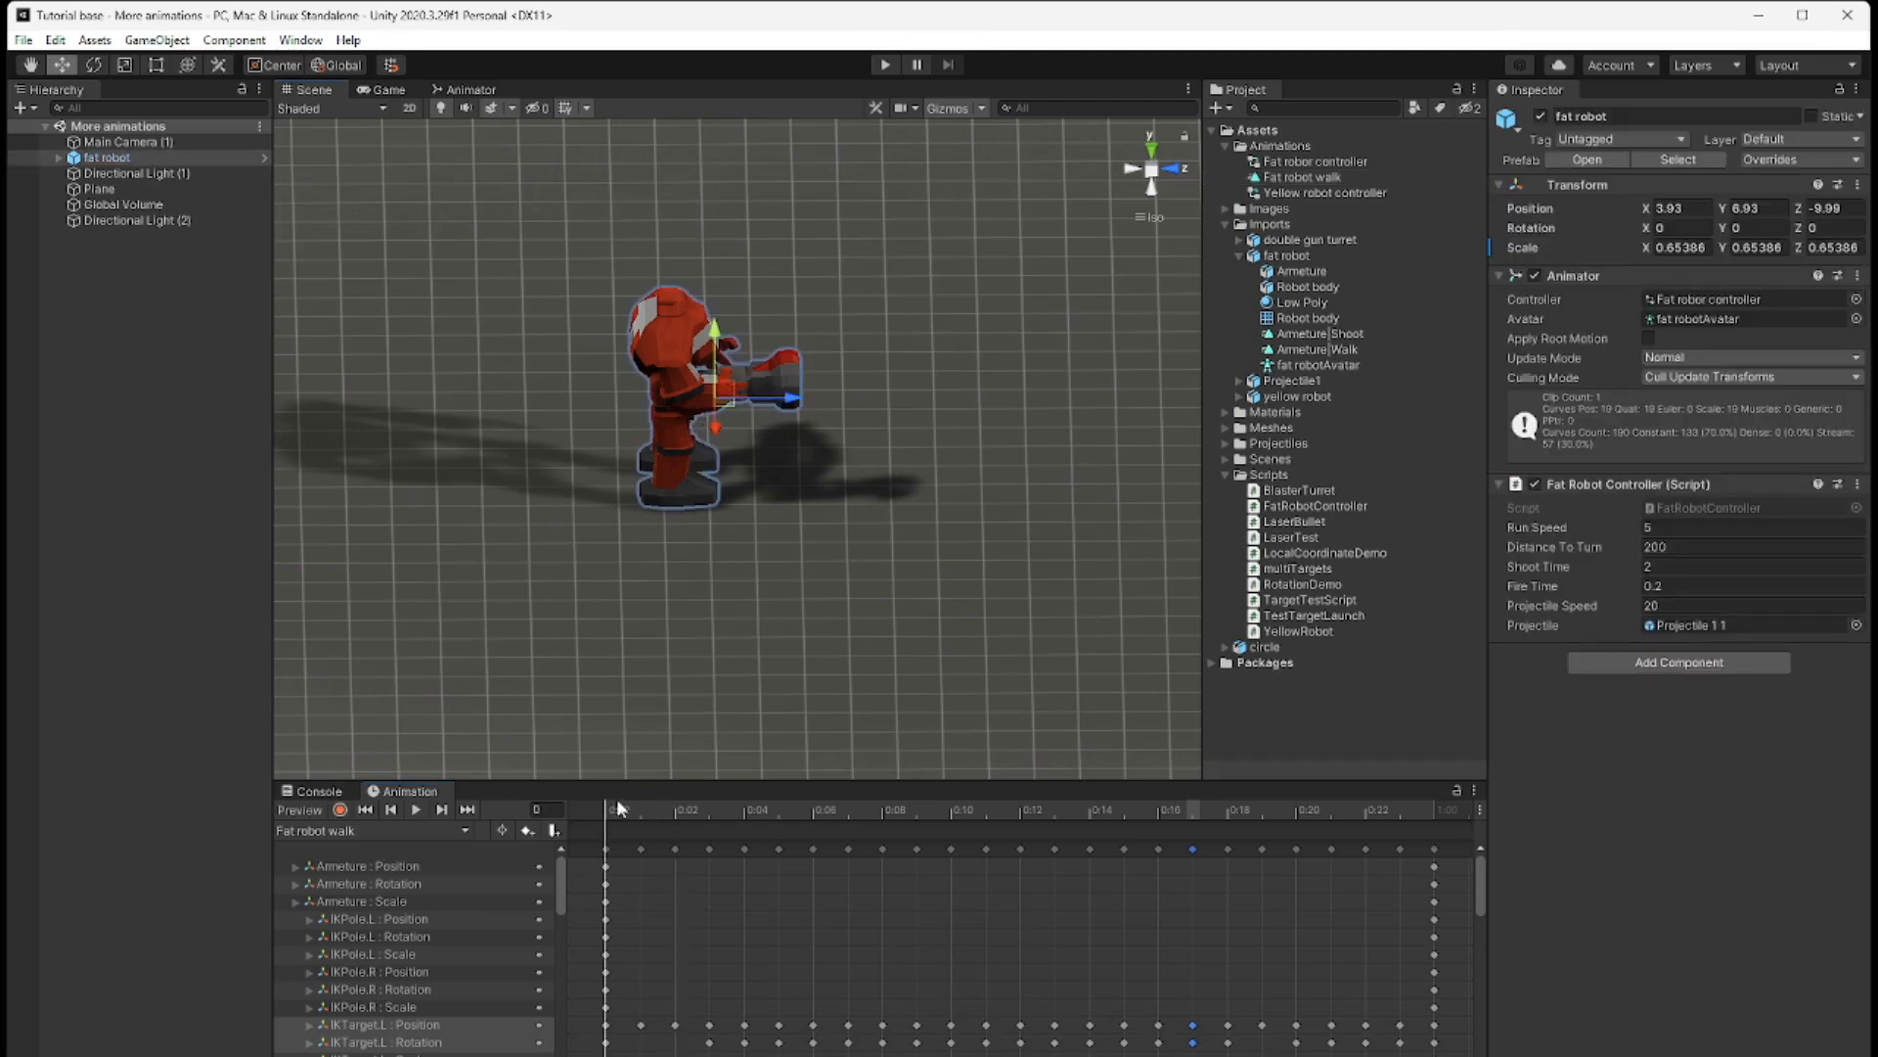
drag(601, 813, 693, 826)
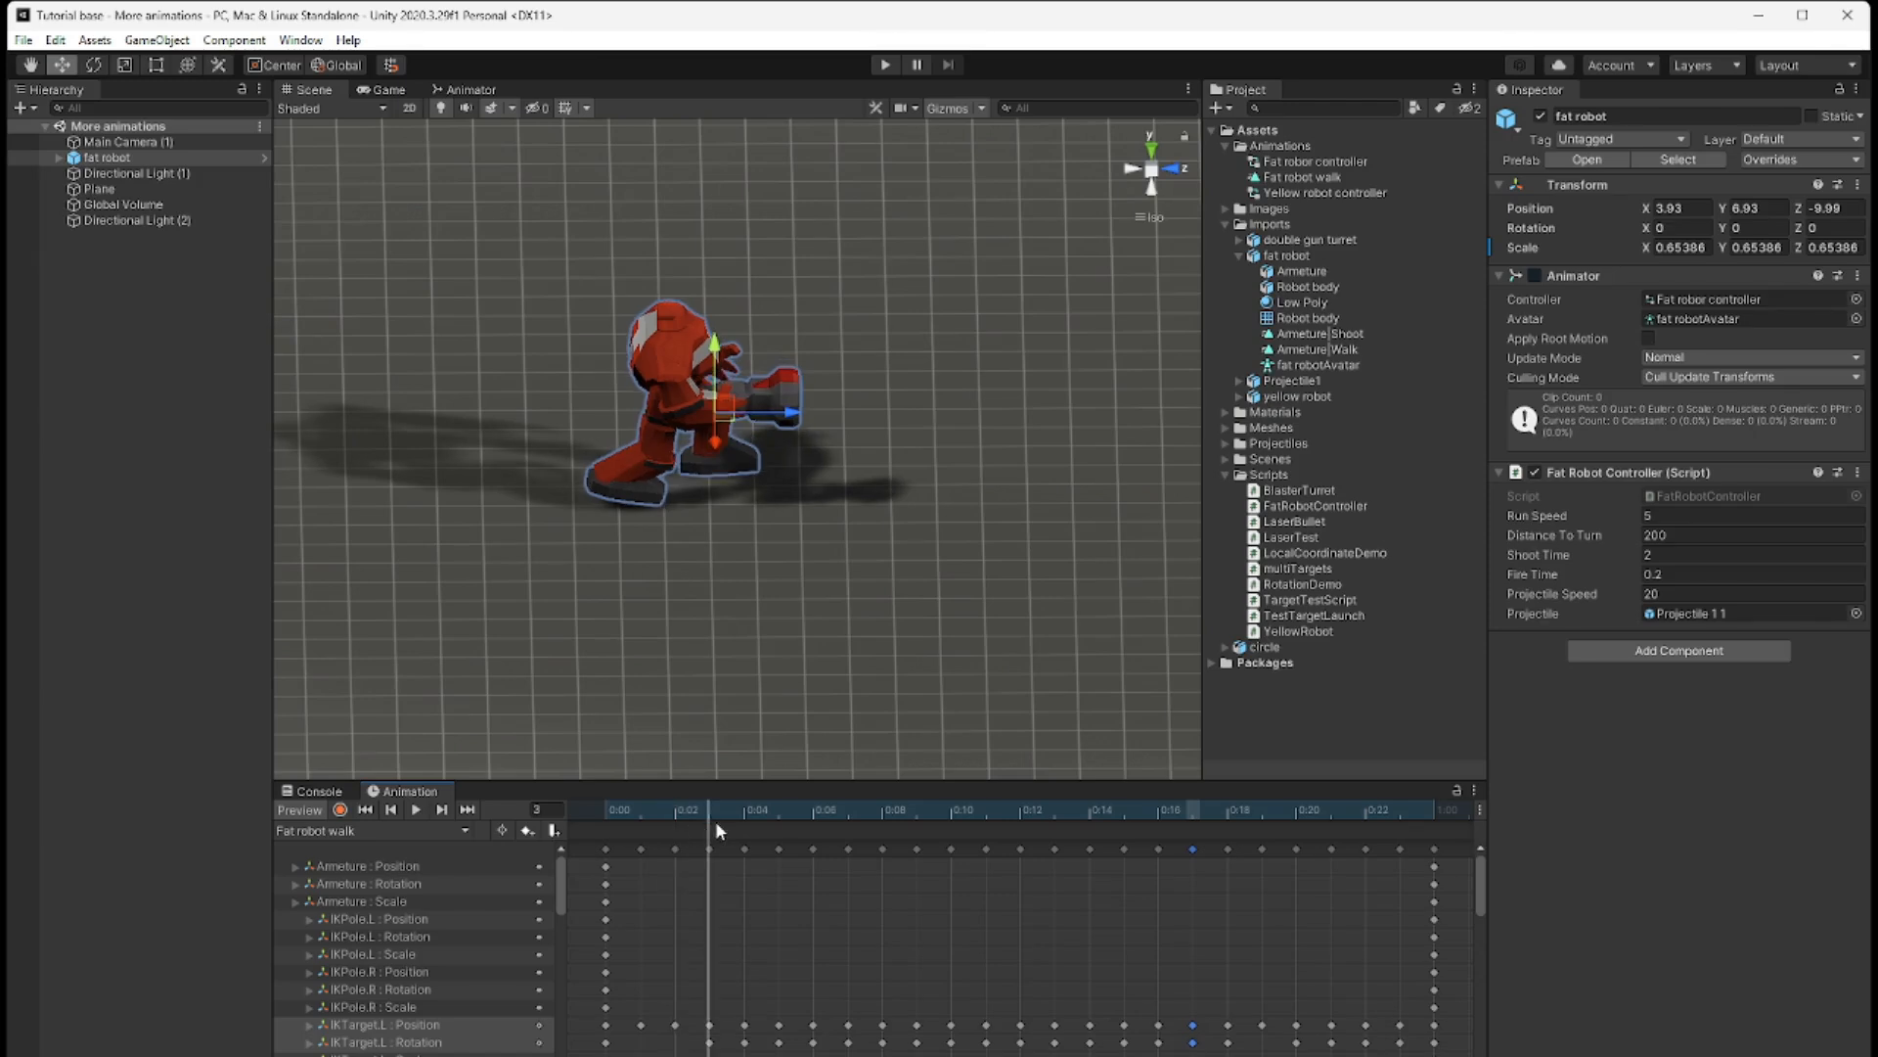
- Add an animation event at frame 3 of the walk clip that calls StopMovingForward()
click(555, 834)
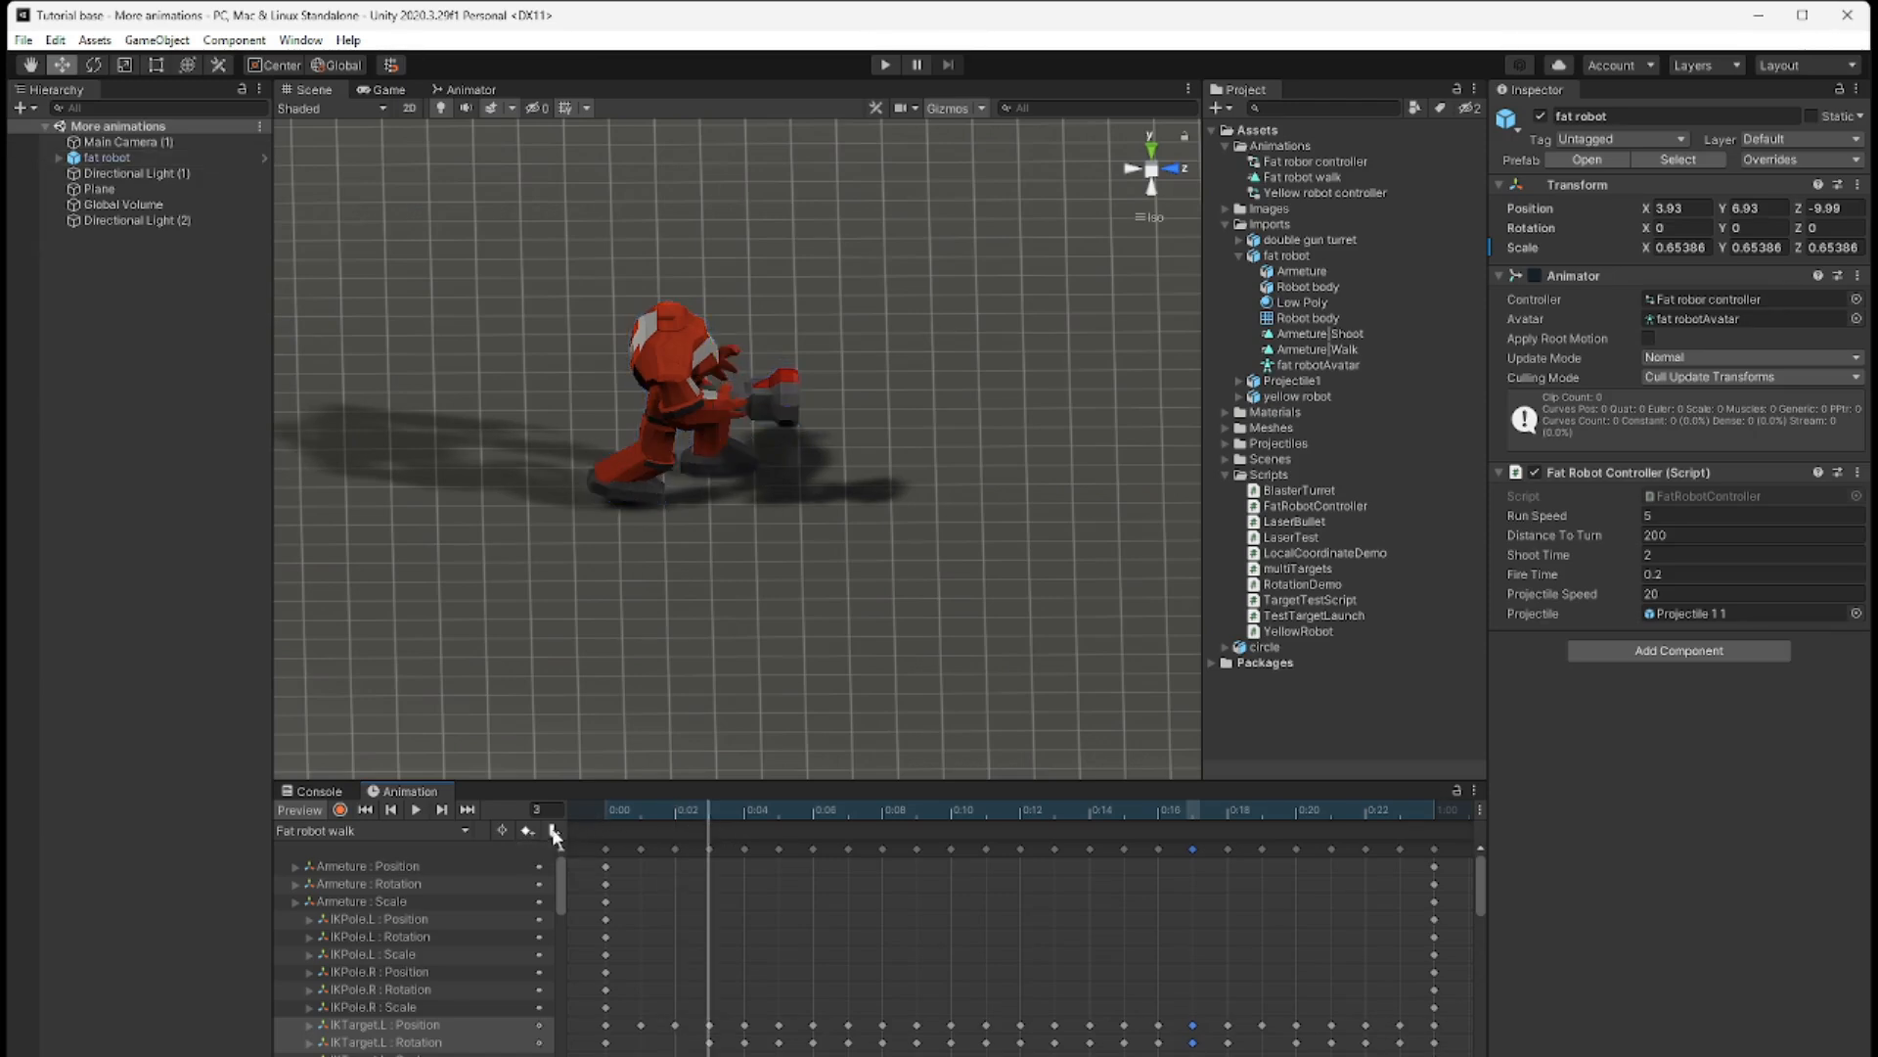
mouse_move(709, 811)
mouse_down()
mouse_move(733, 813)
mouse_move(717, 809)
mouse_up()
click(711, 828)
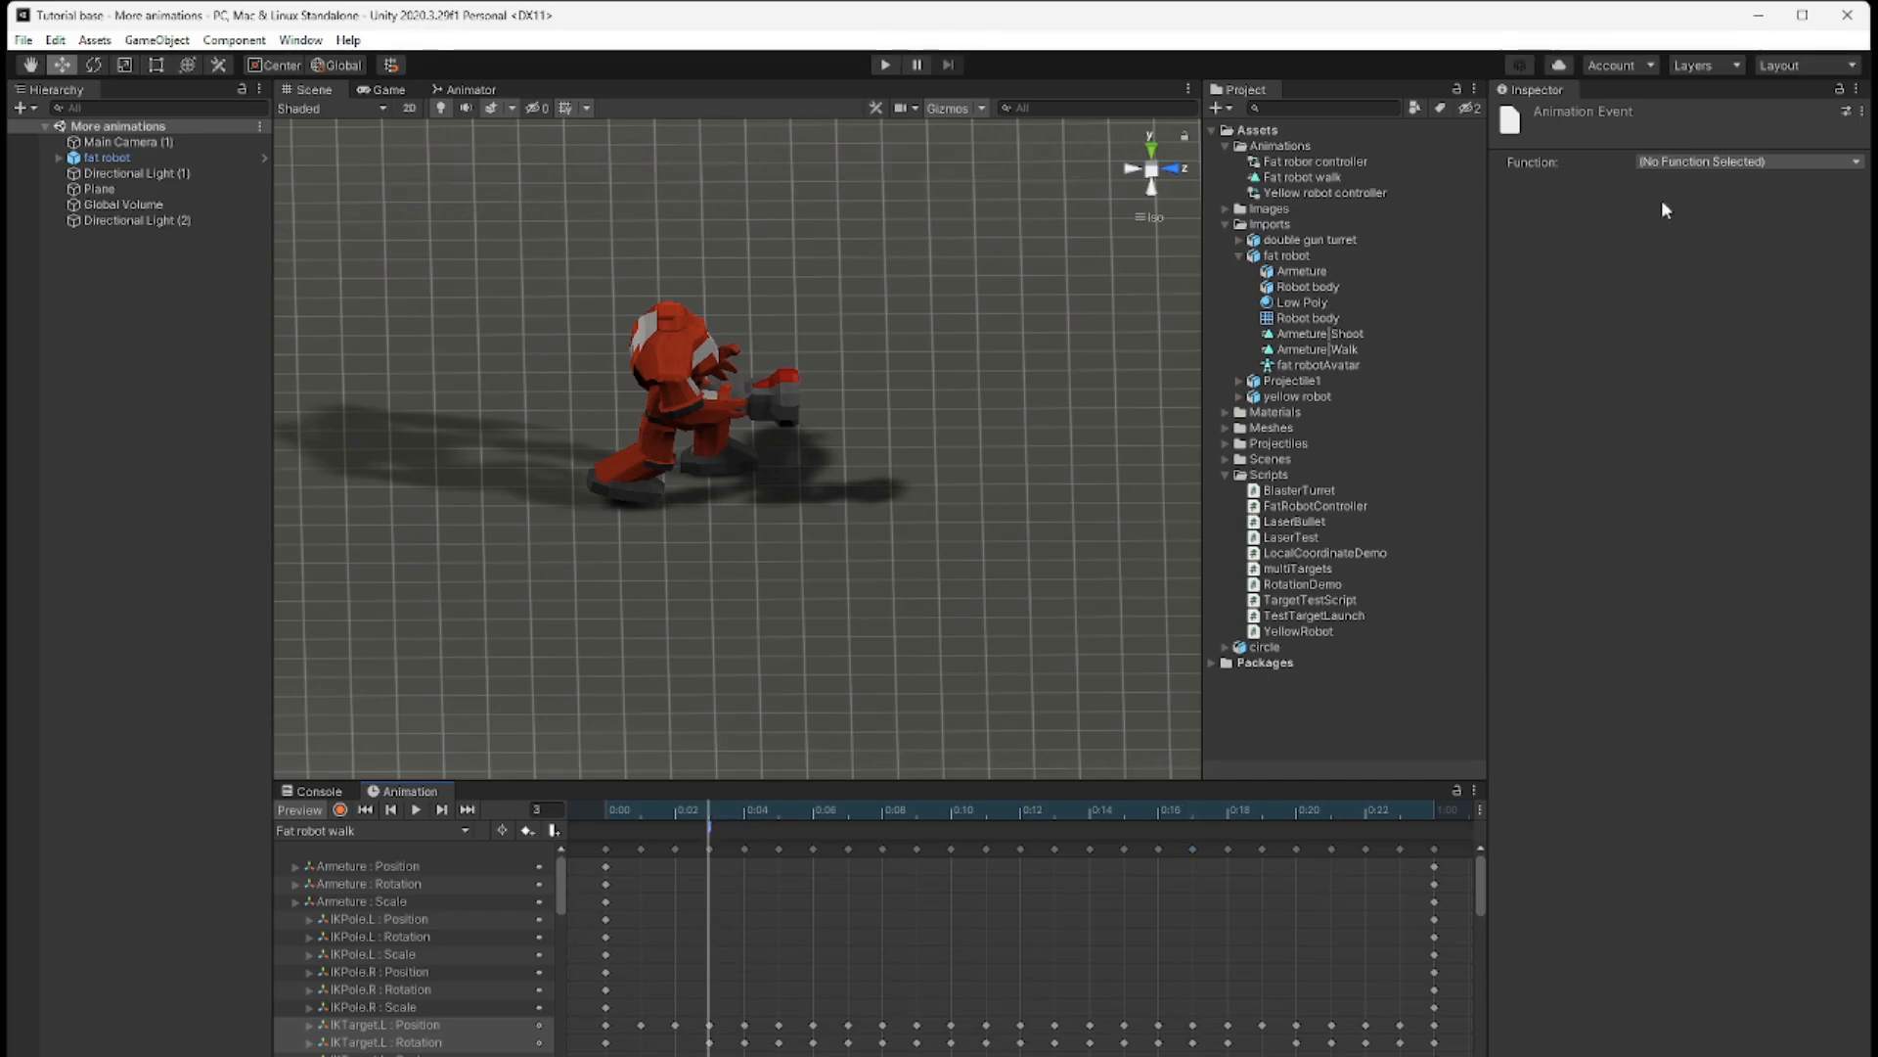
click(1773, 162)
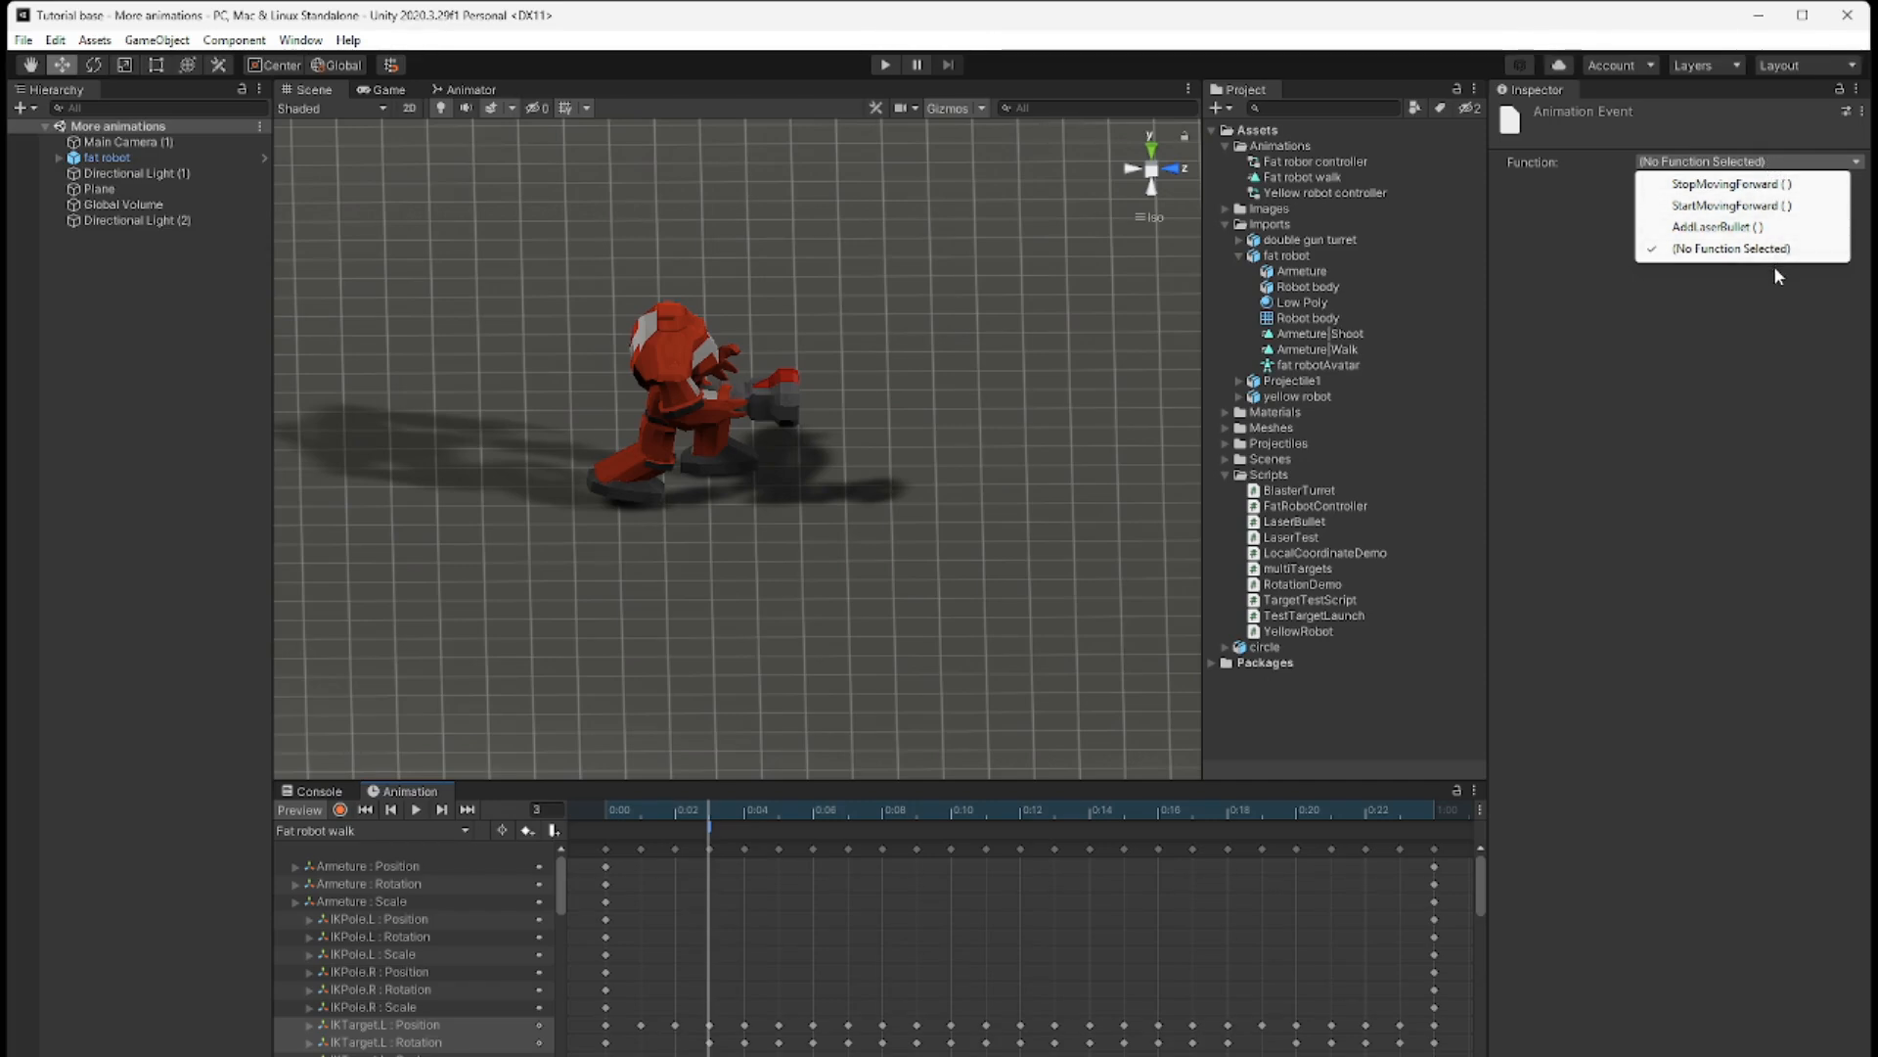
click(1747, 186)
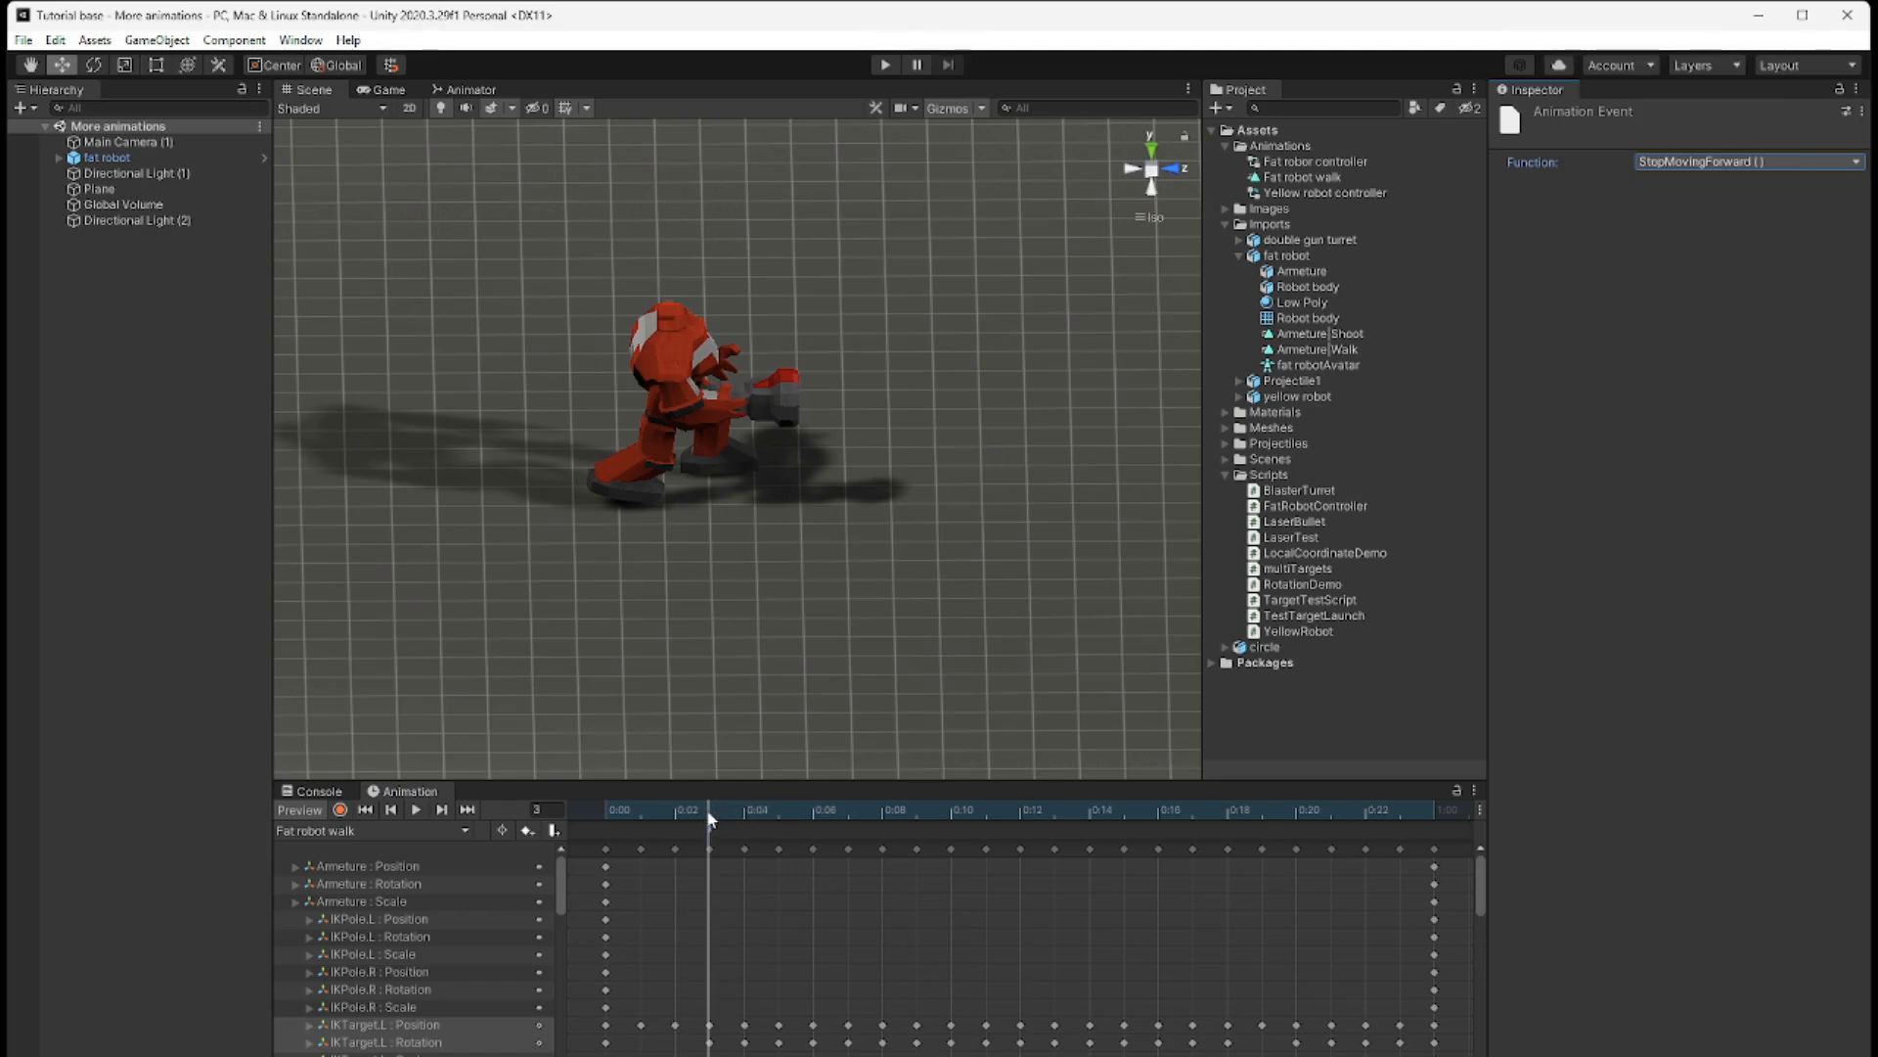
- Scrub to the end of the held pose at frame 6 and add an animation event there that calls StartMovingForward()
click(759, 812)
click(769, 812)
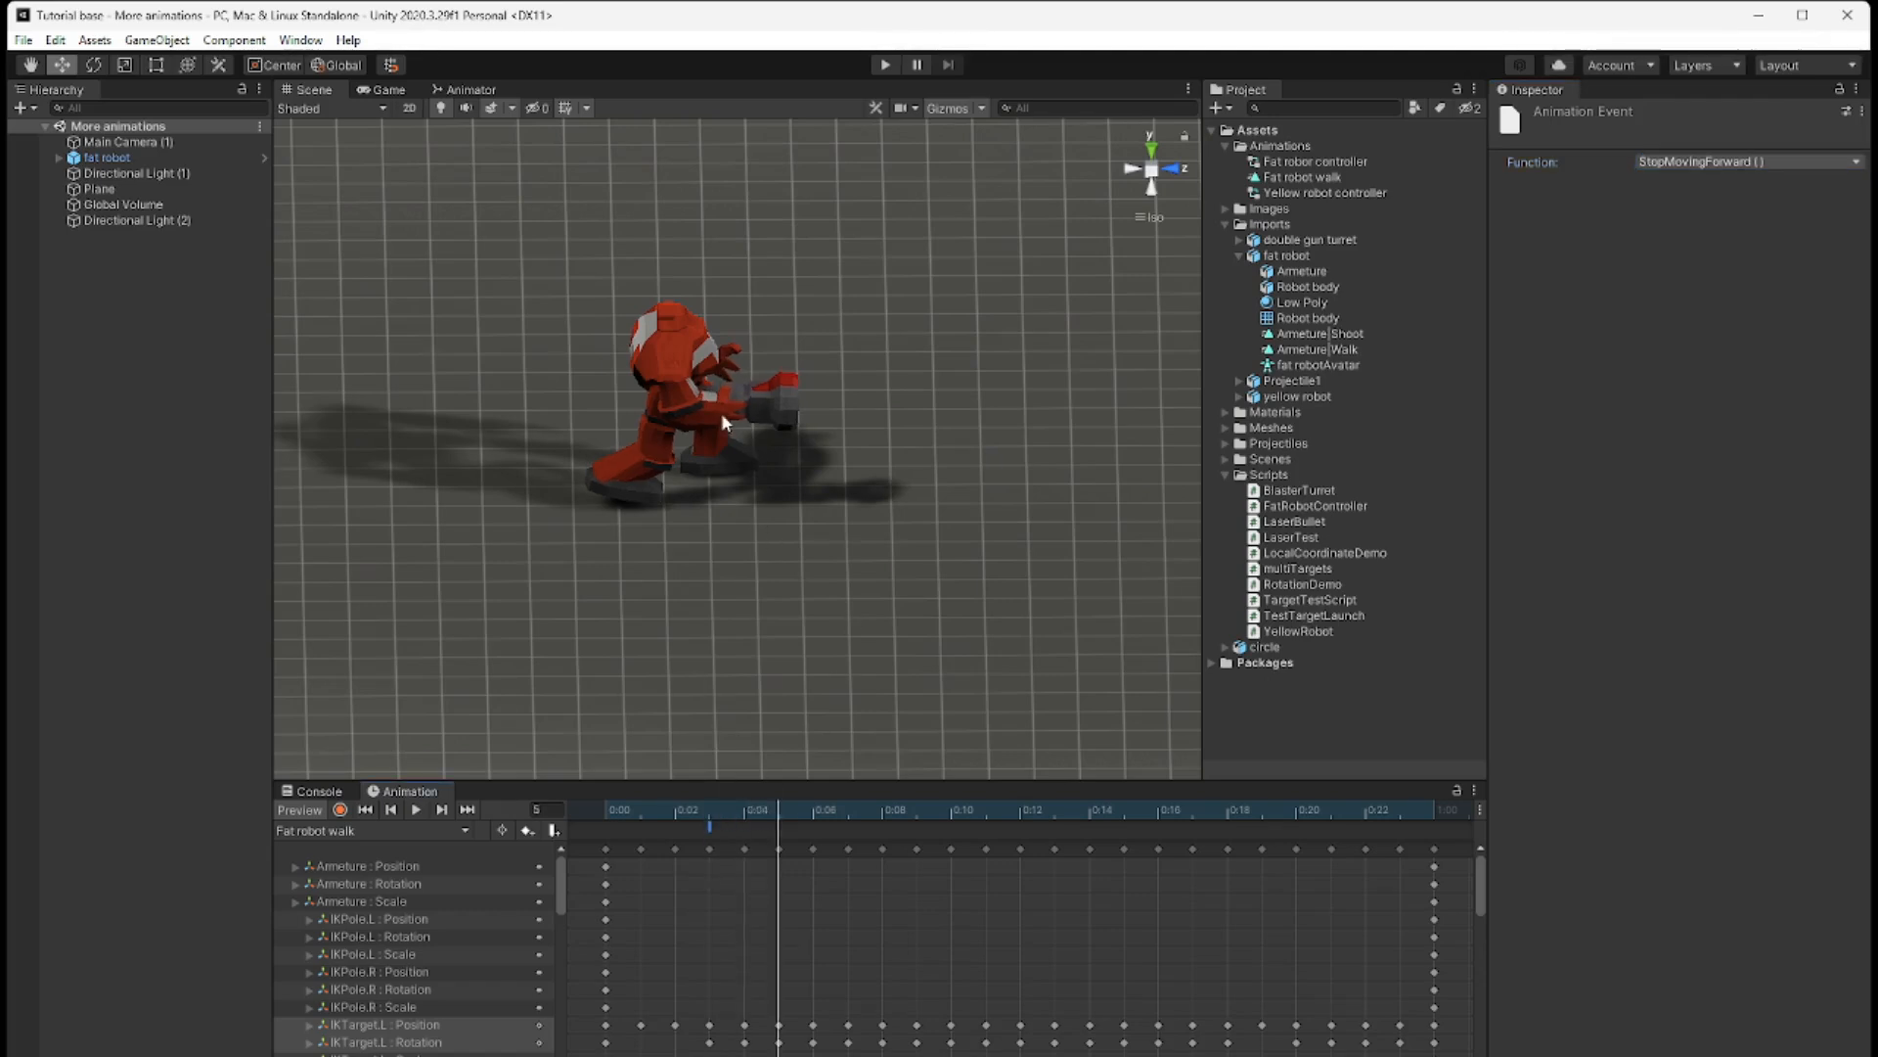
click(783, 851)
click(813, 810)
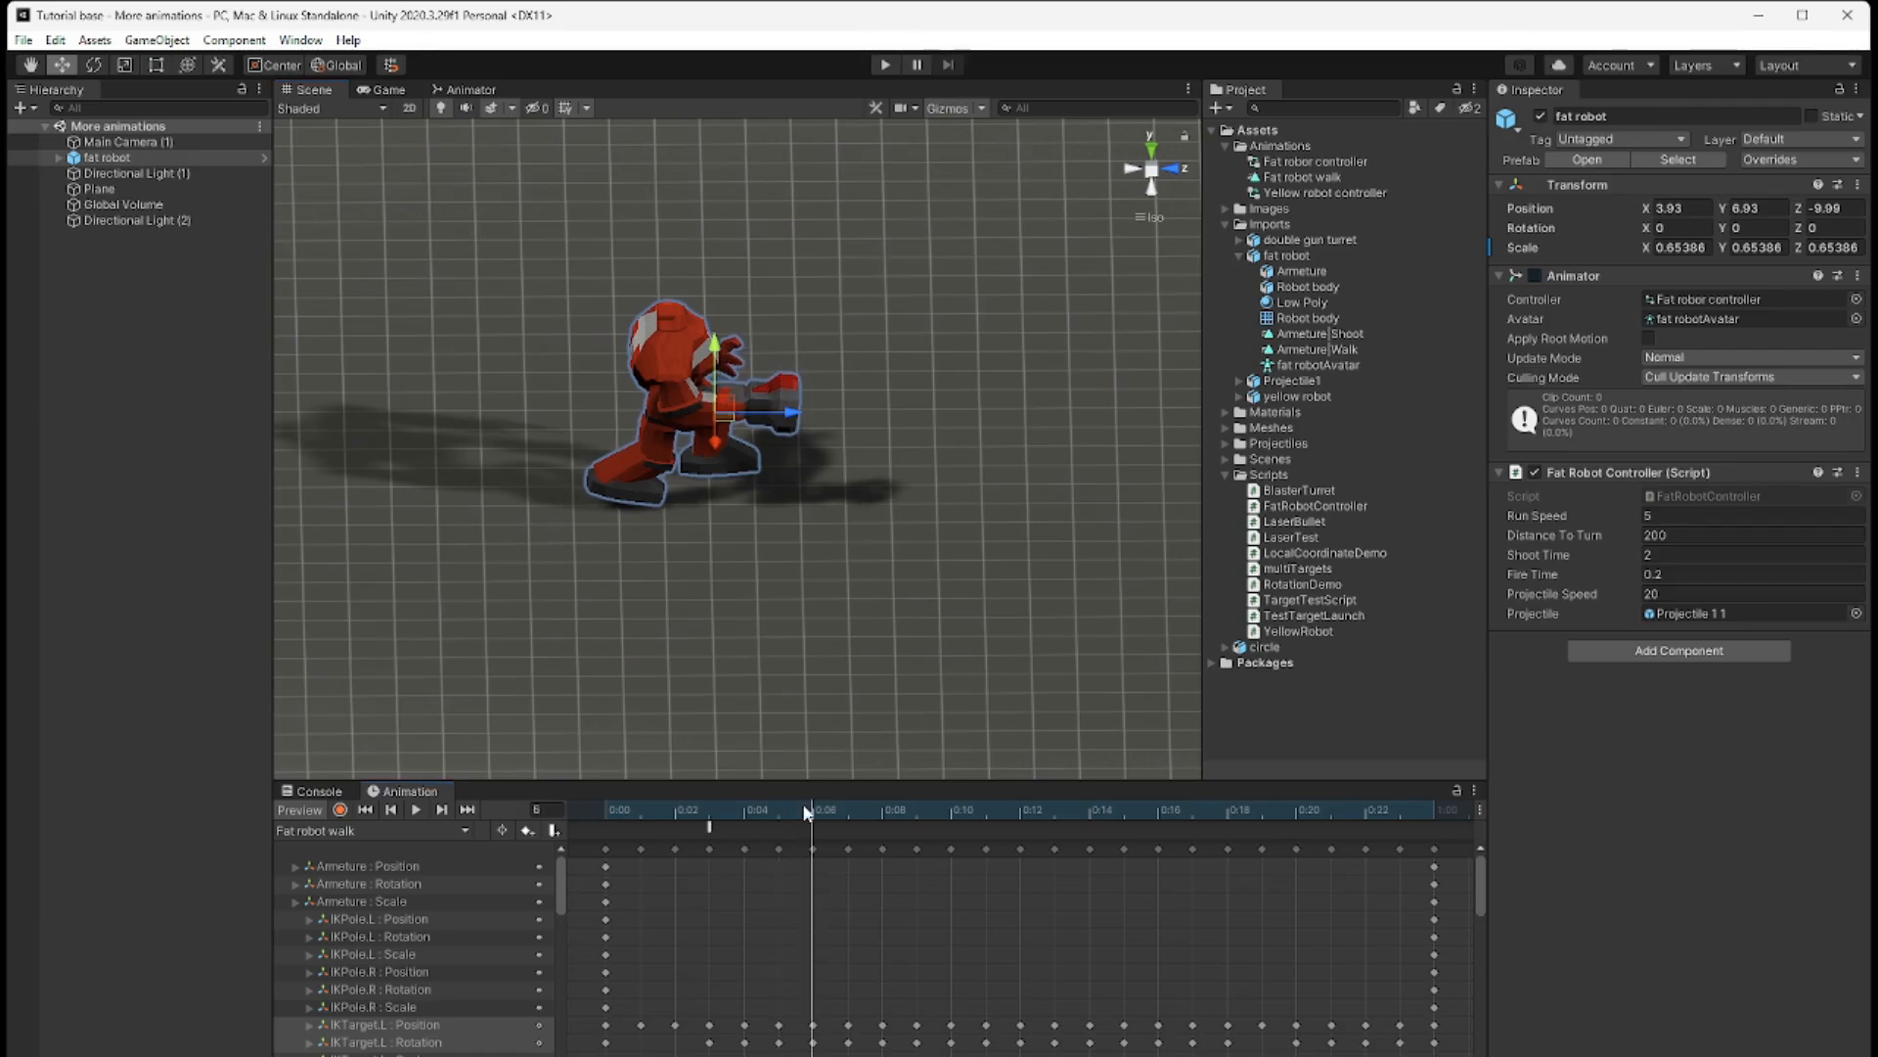
click(846, 810)
click(819, 805)
click(838, 807)
click(818, 805)
click(553, 834)
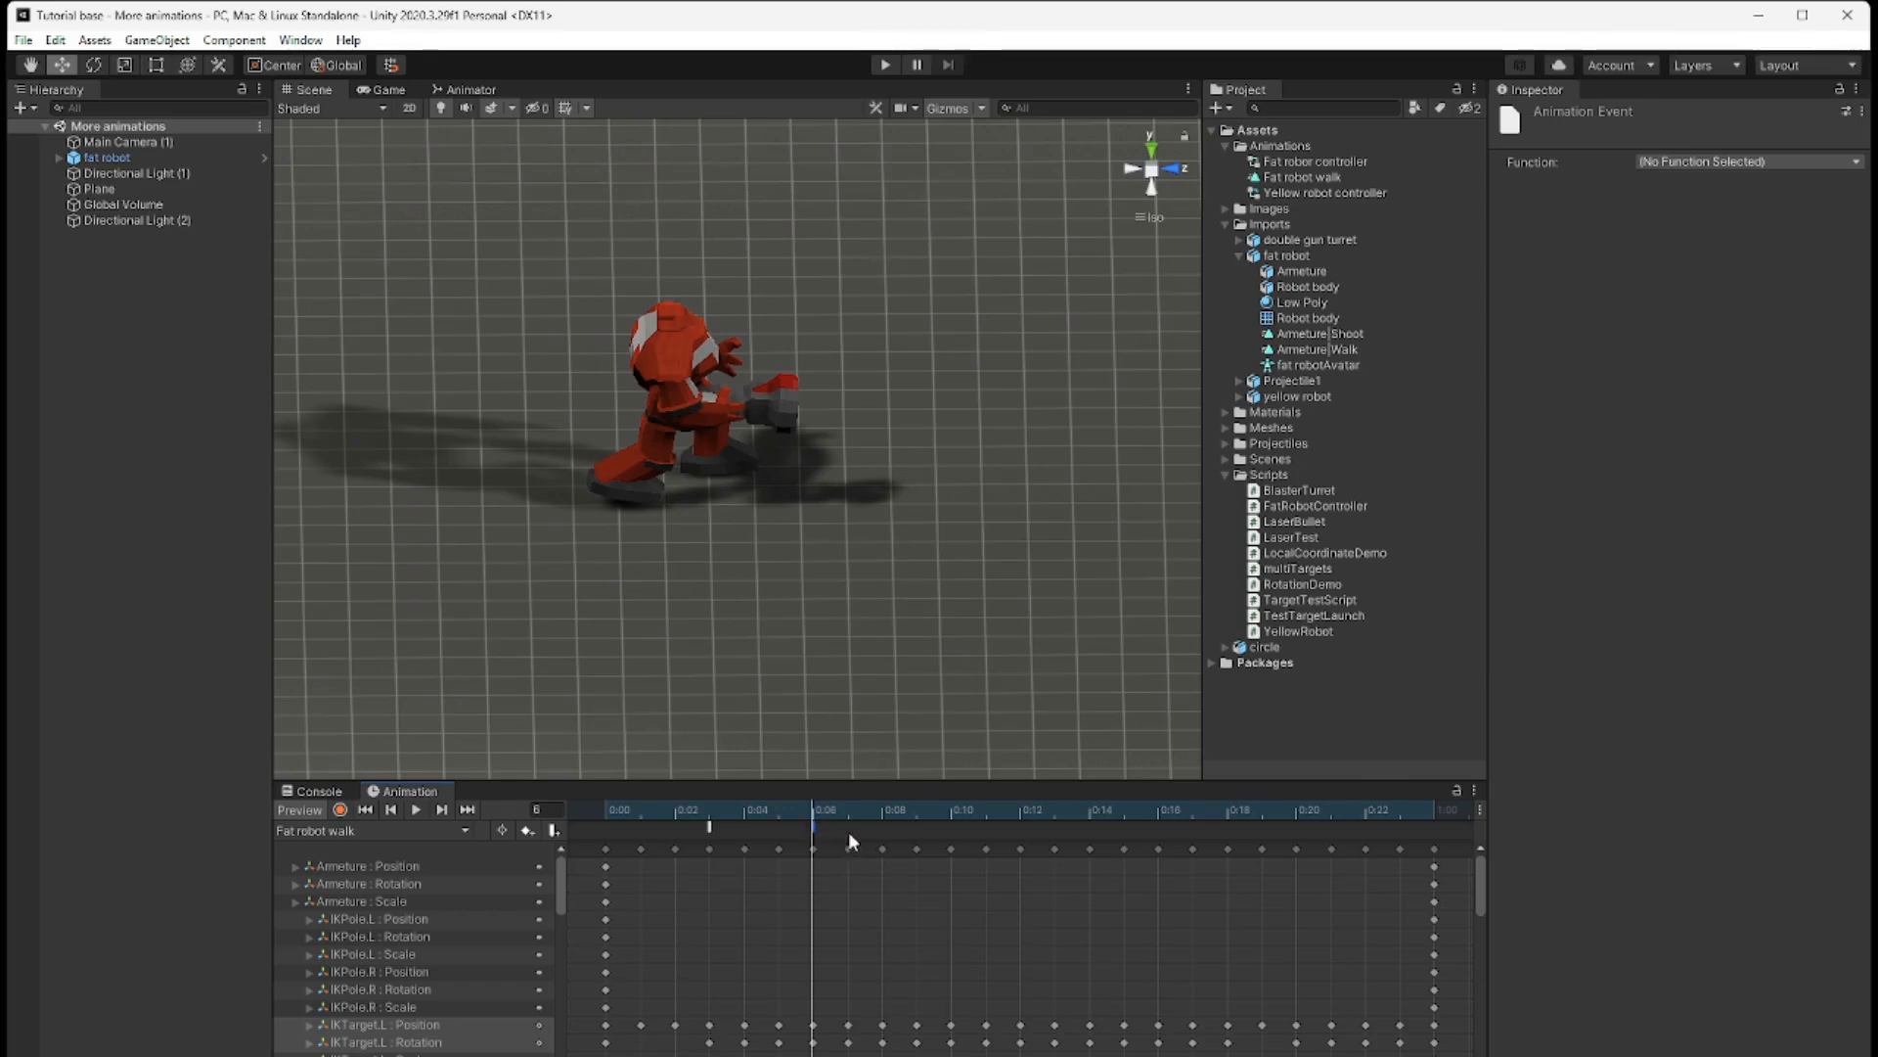
click(1790, 162)
click(1729, 205)
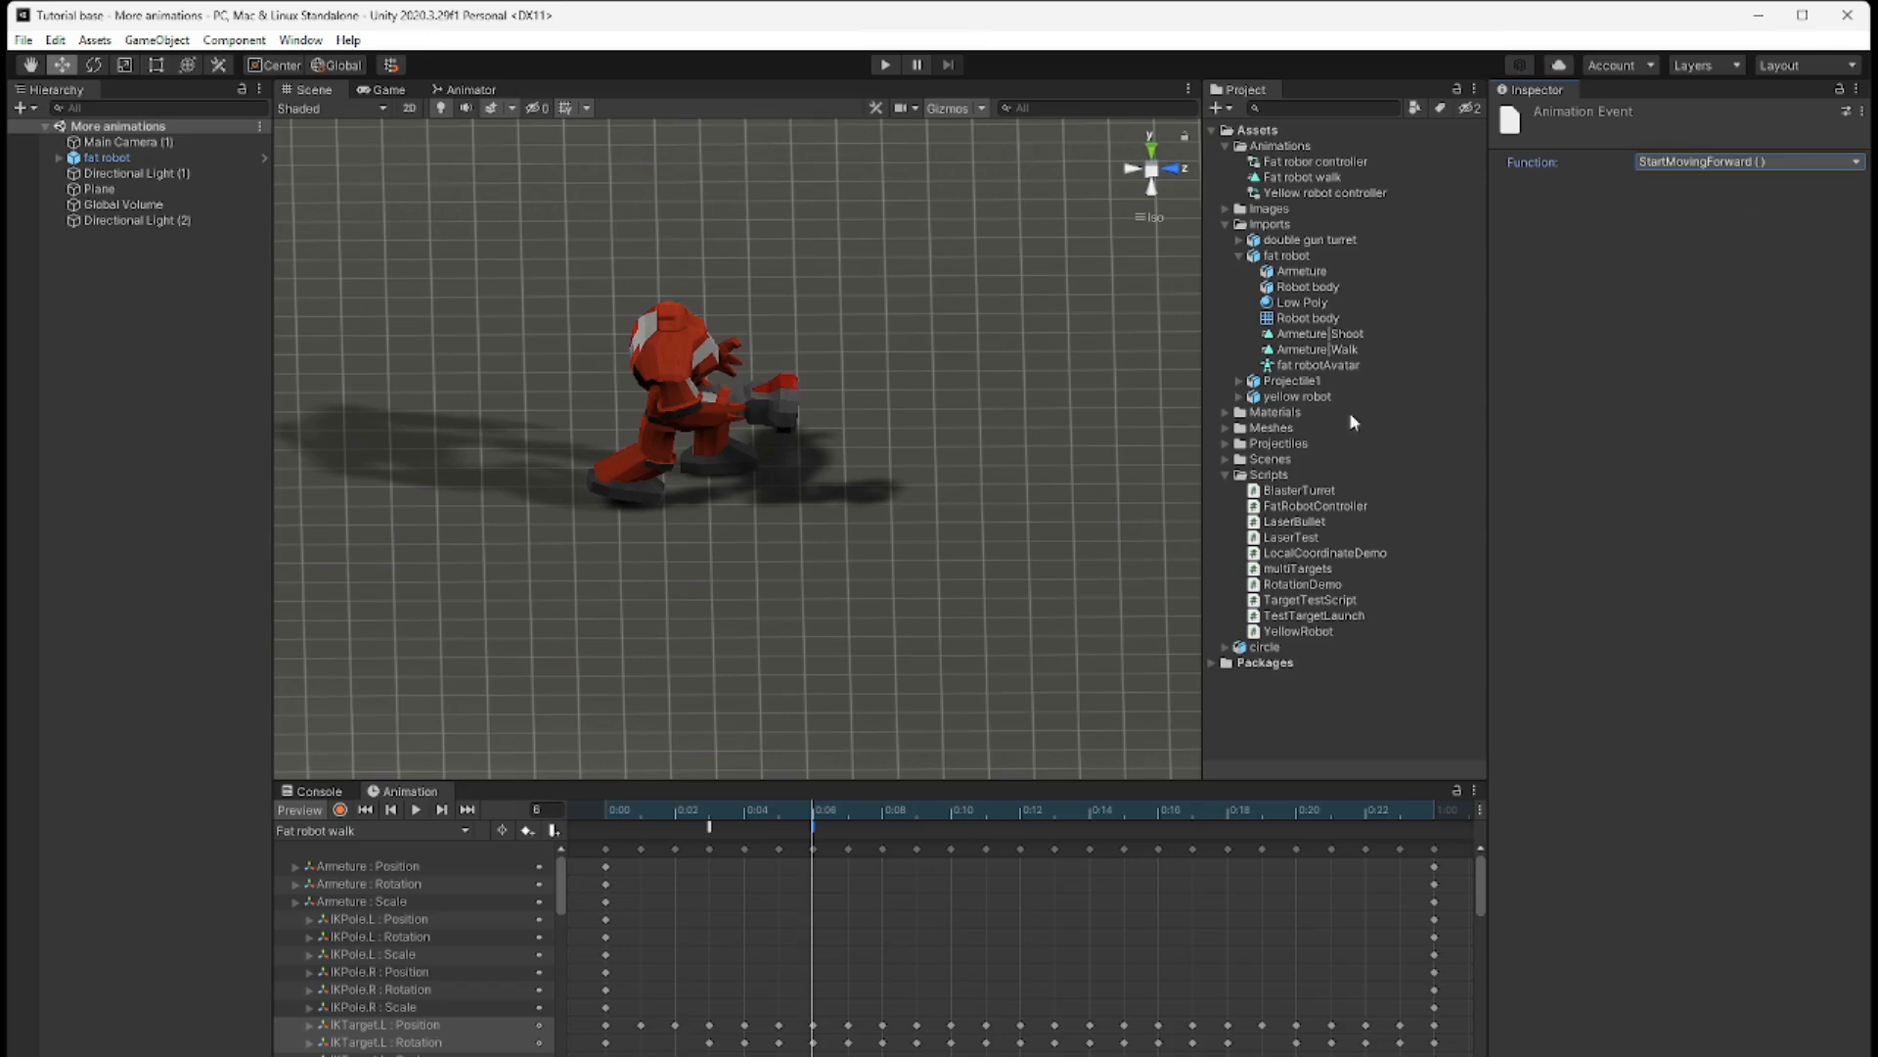
- Scrub the walk clip to the second stride pose at frame 15 and add an animation event there that calls StopMovingForward()
drag(818, 806, 1119, 828)
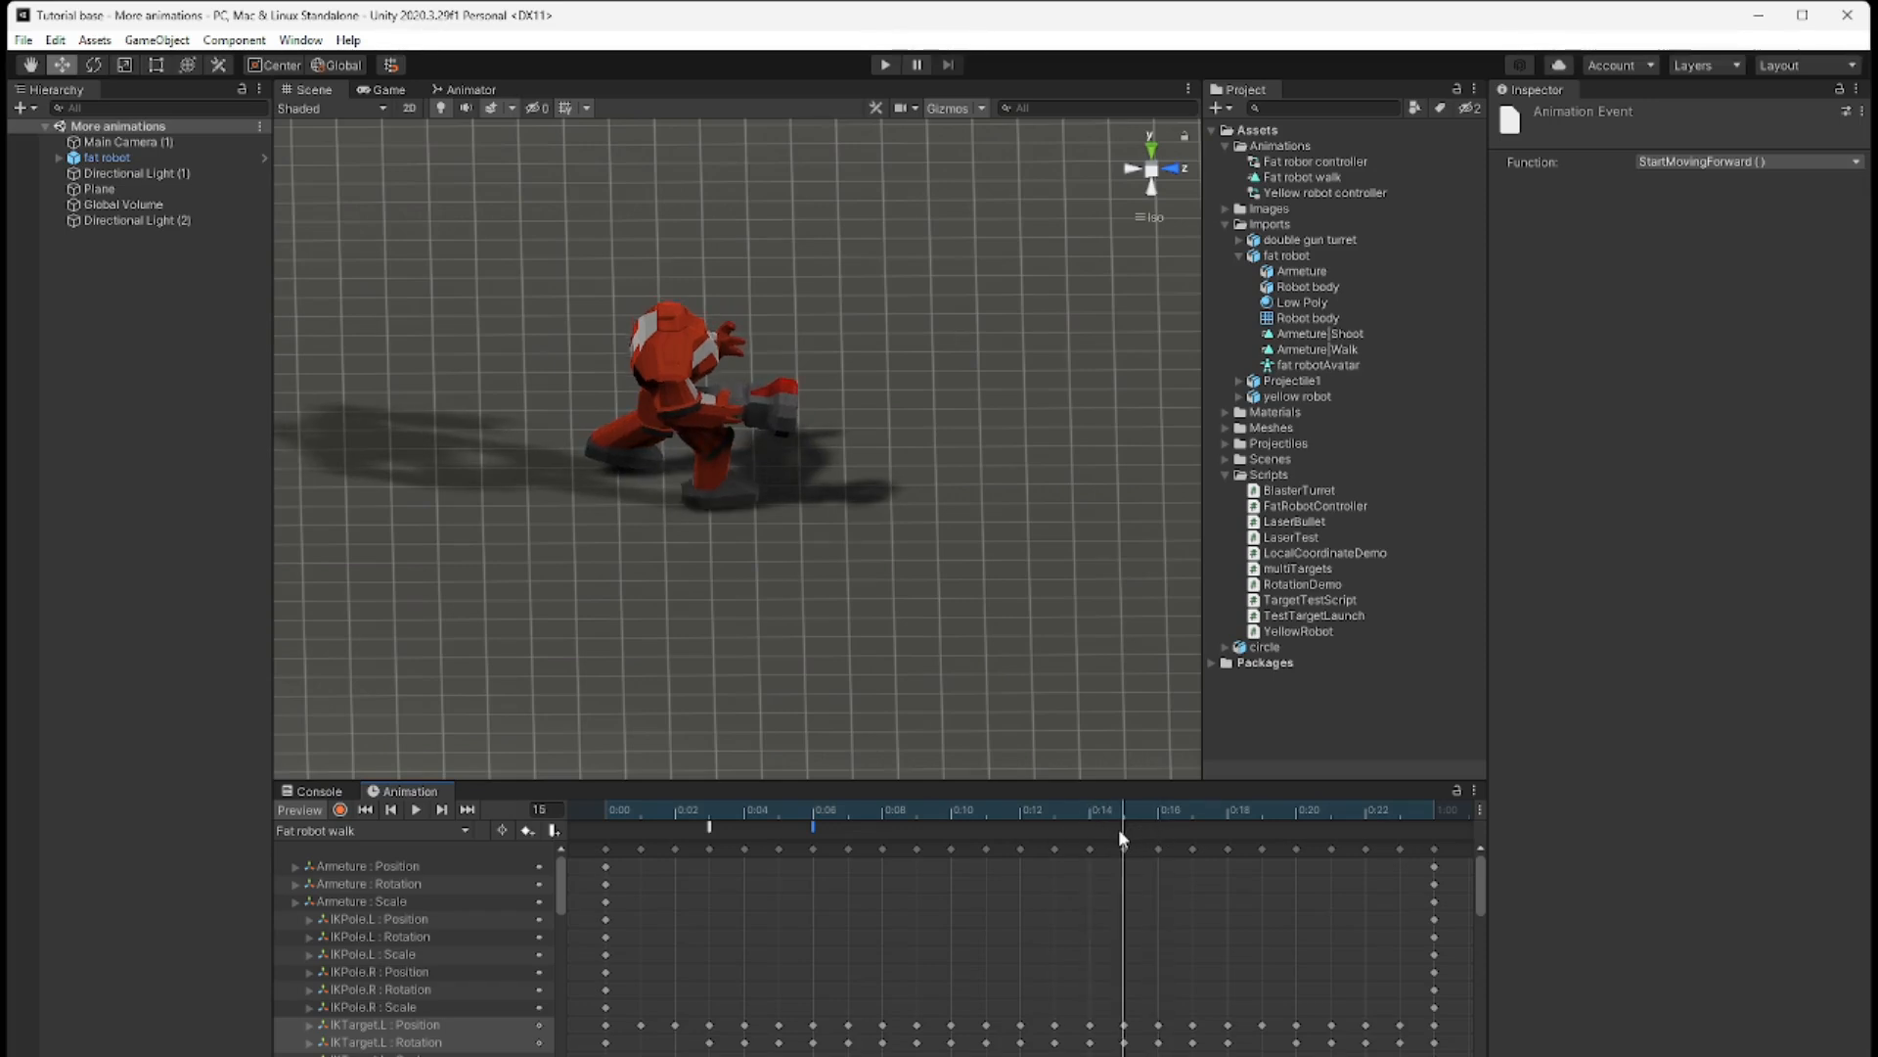
click(553, 831)
click(1759, 161)
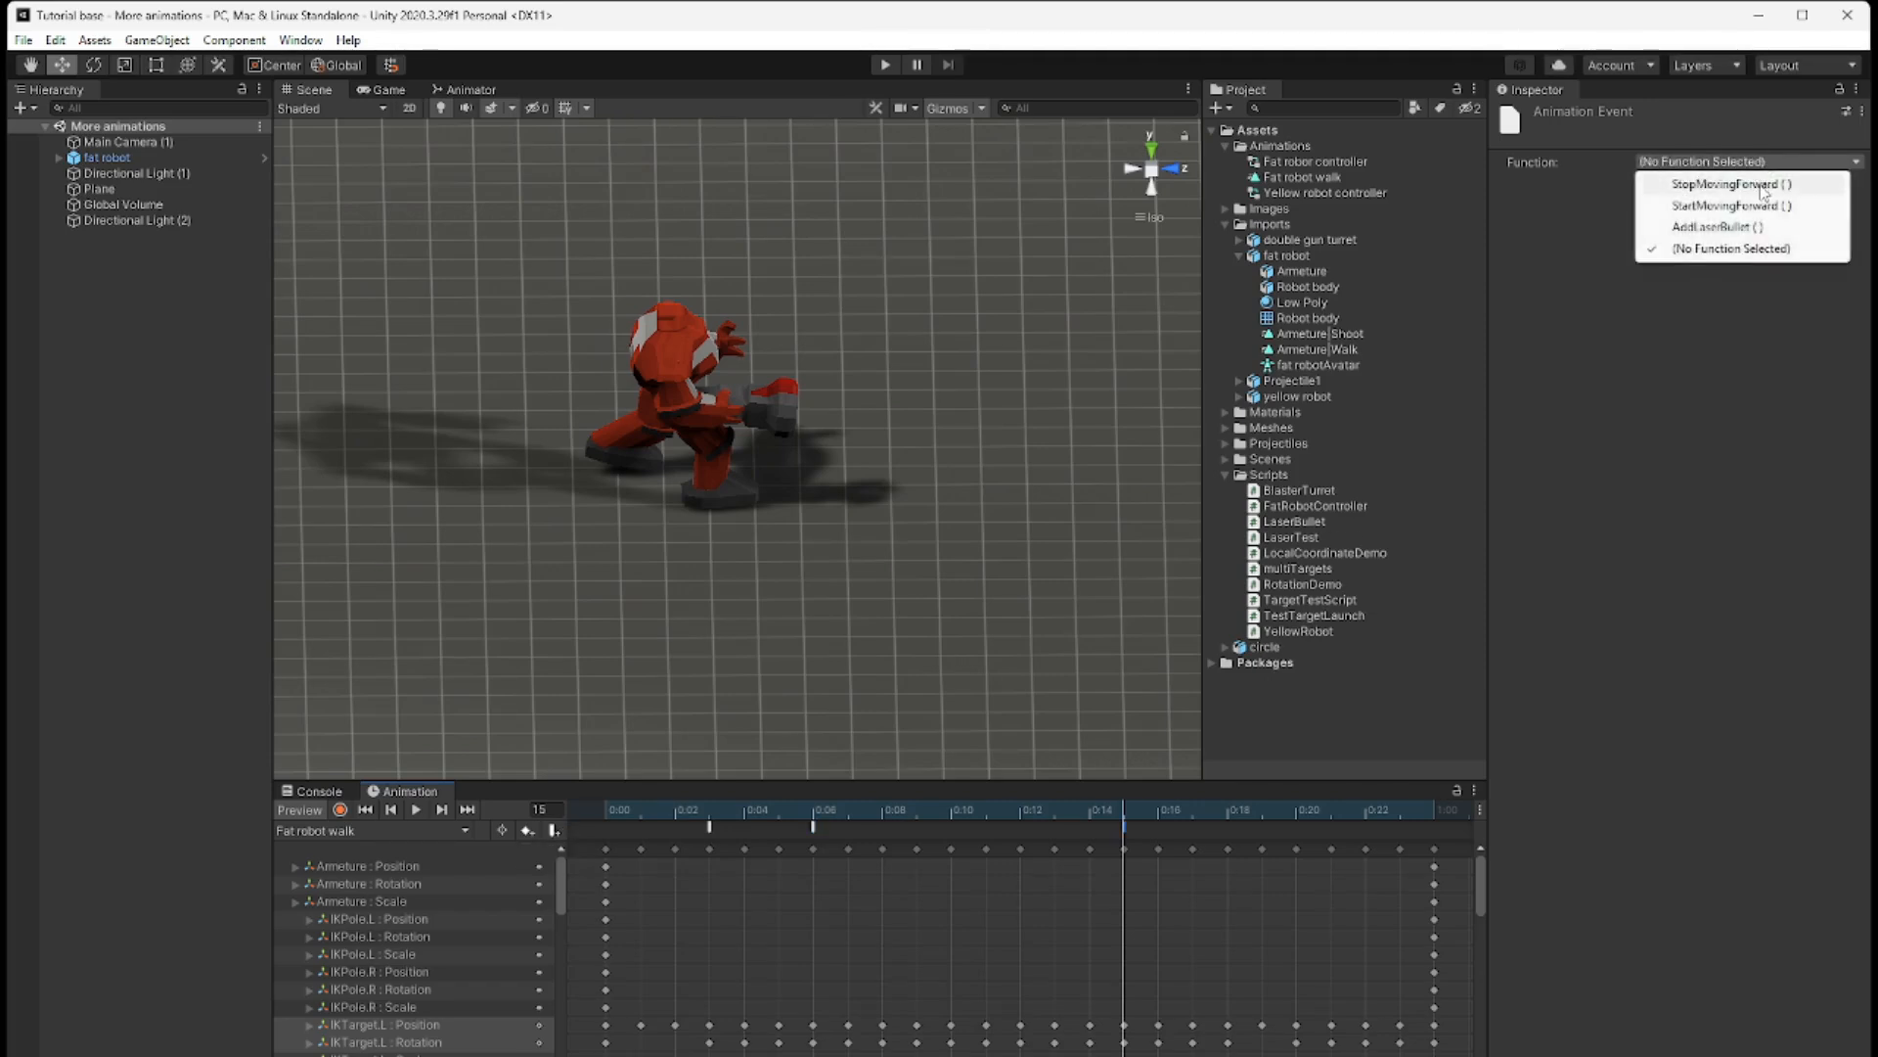
click(1760, 184)
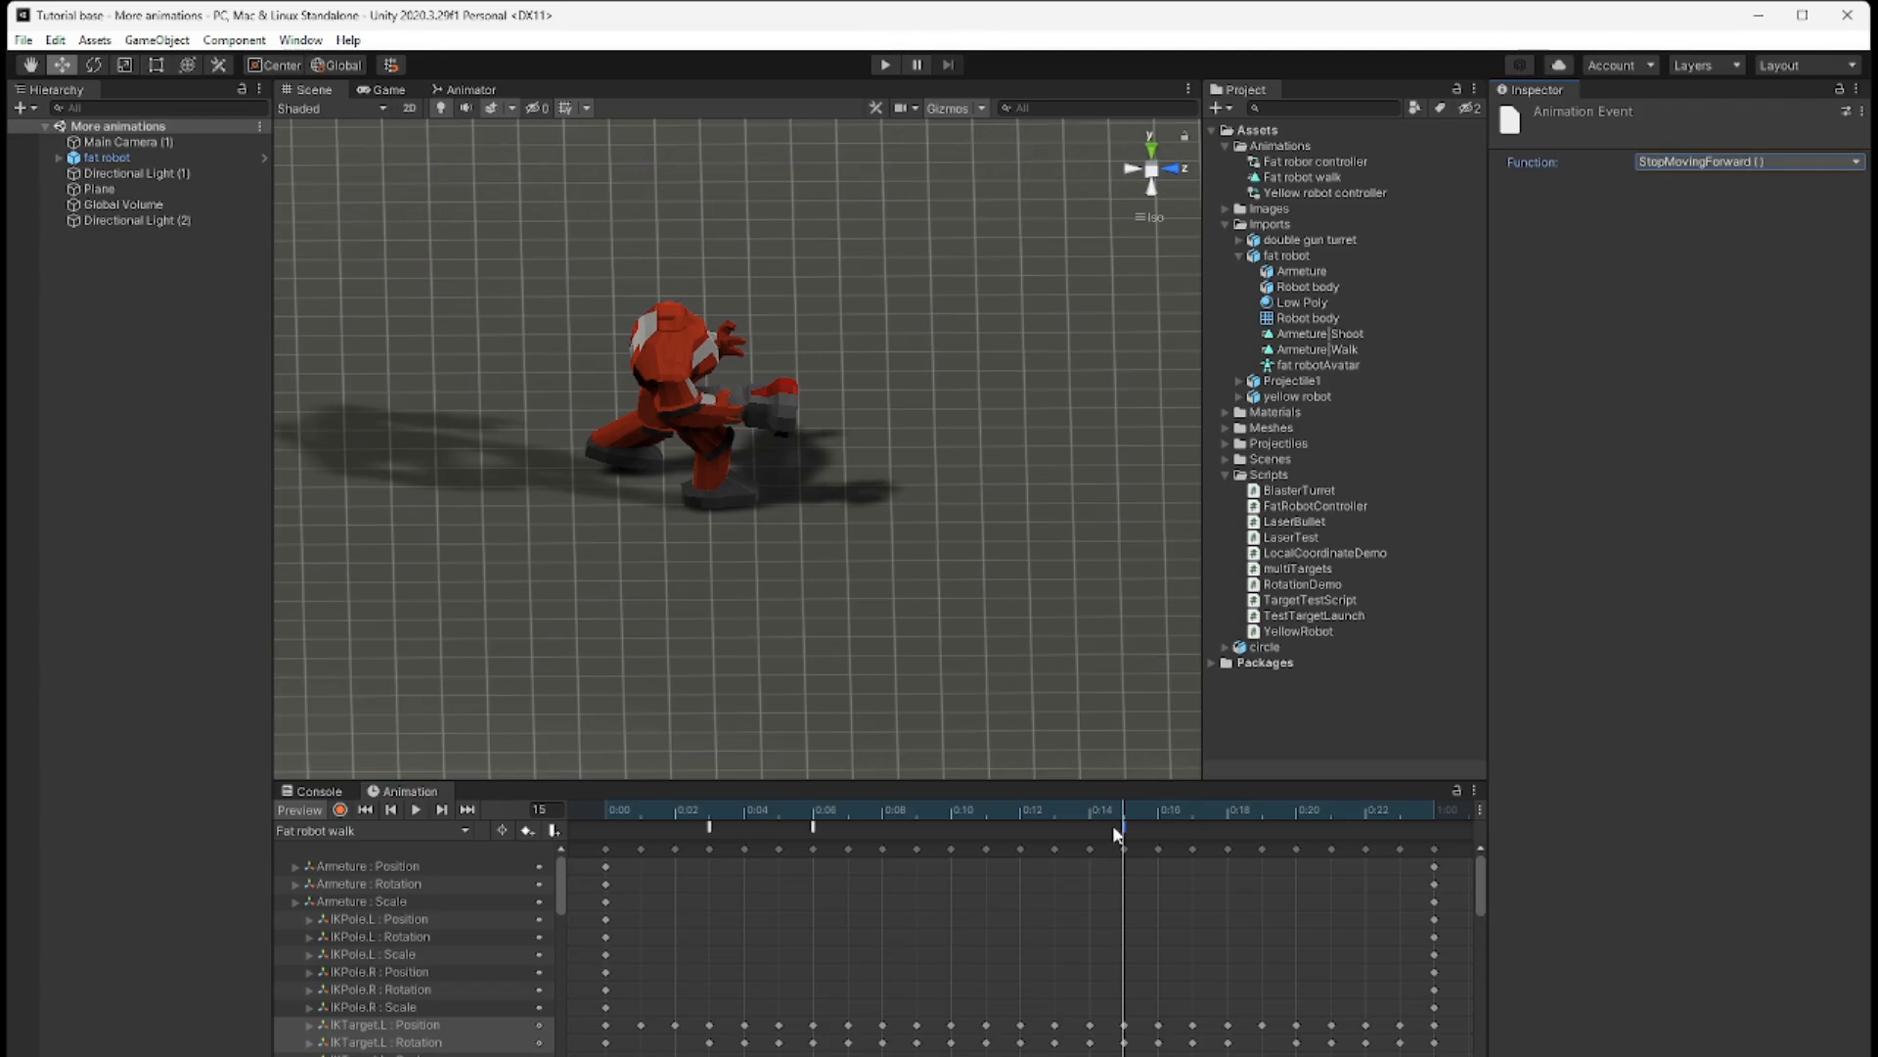
- Scrub to the end of the second held pose at frame 18 and add an animation event there that calls StartMovingForward()
drag(1124, 808, 1152, 807)
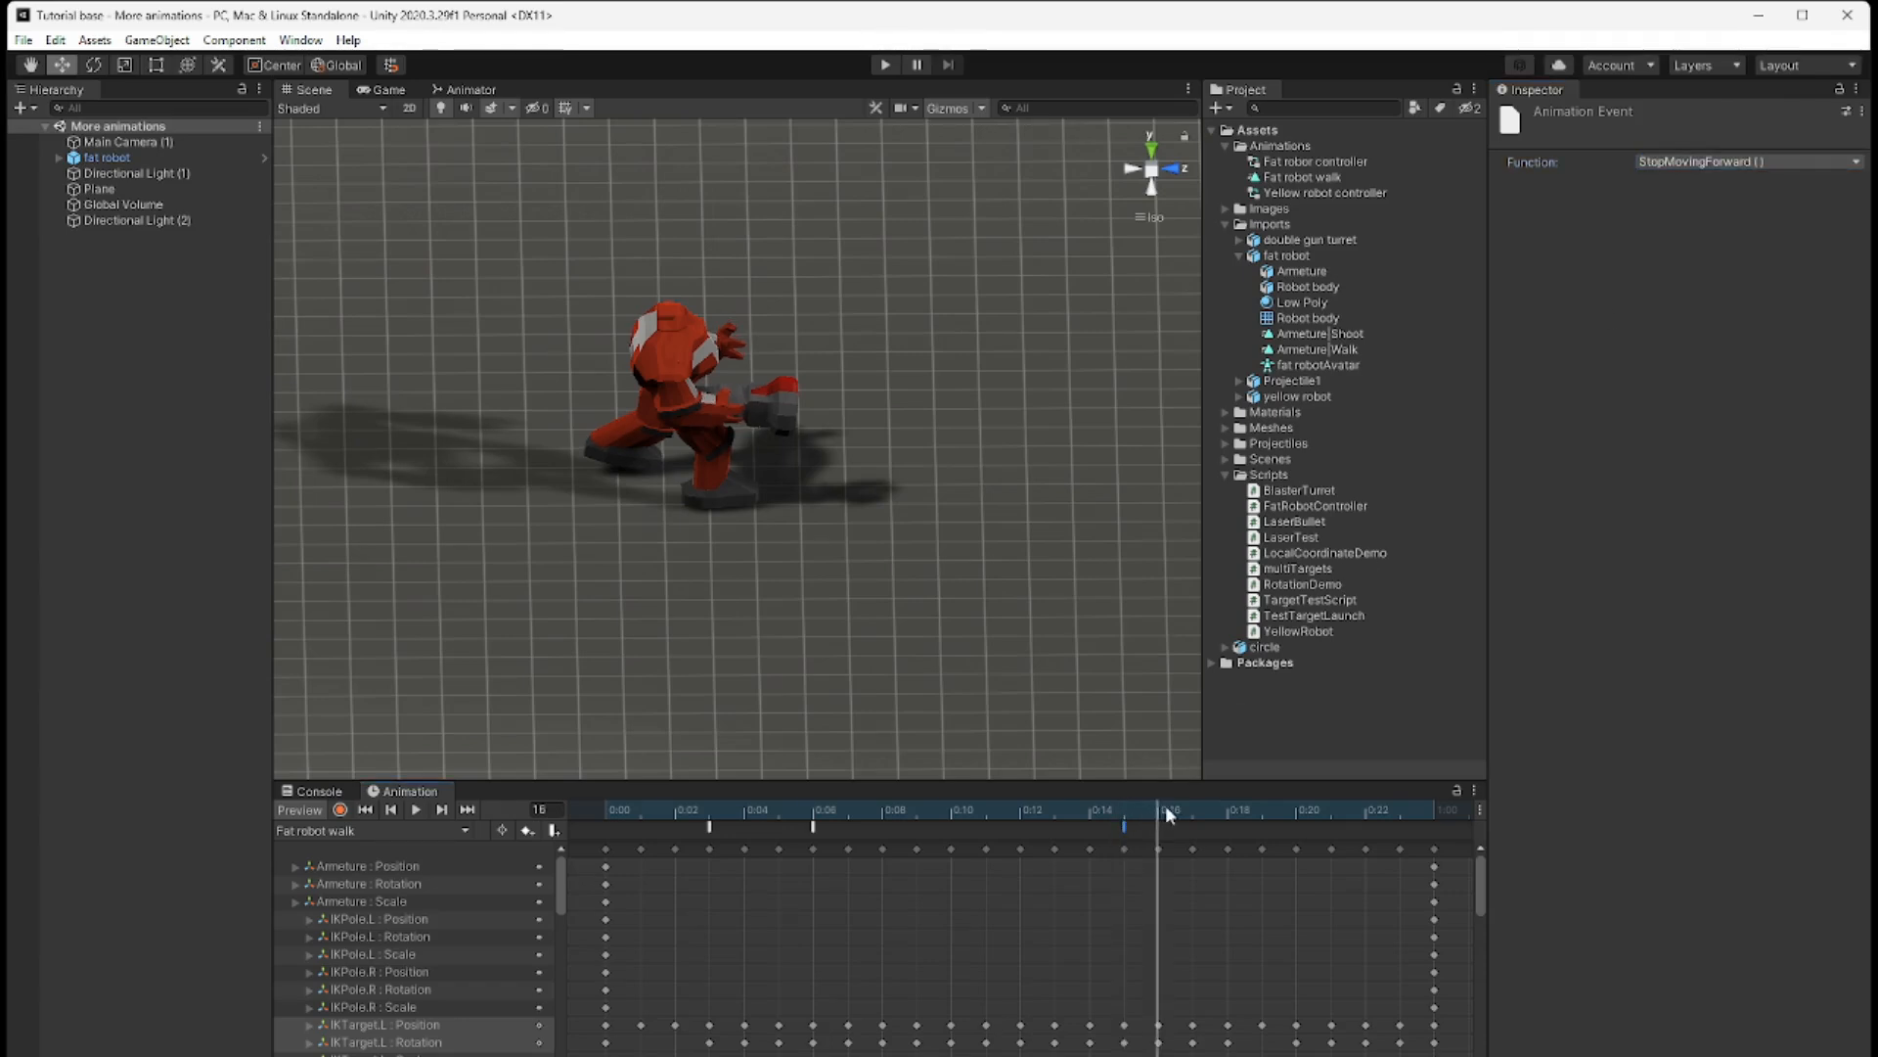
click(710, 418)
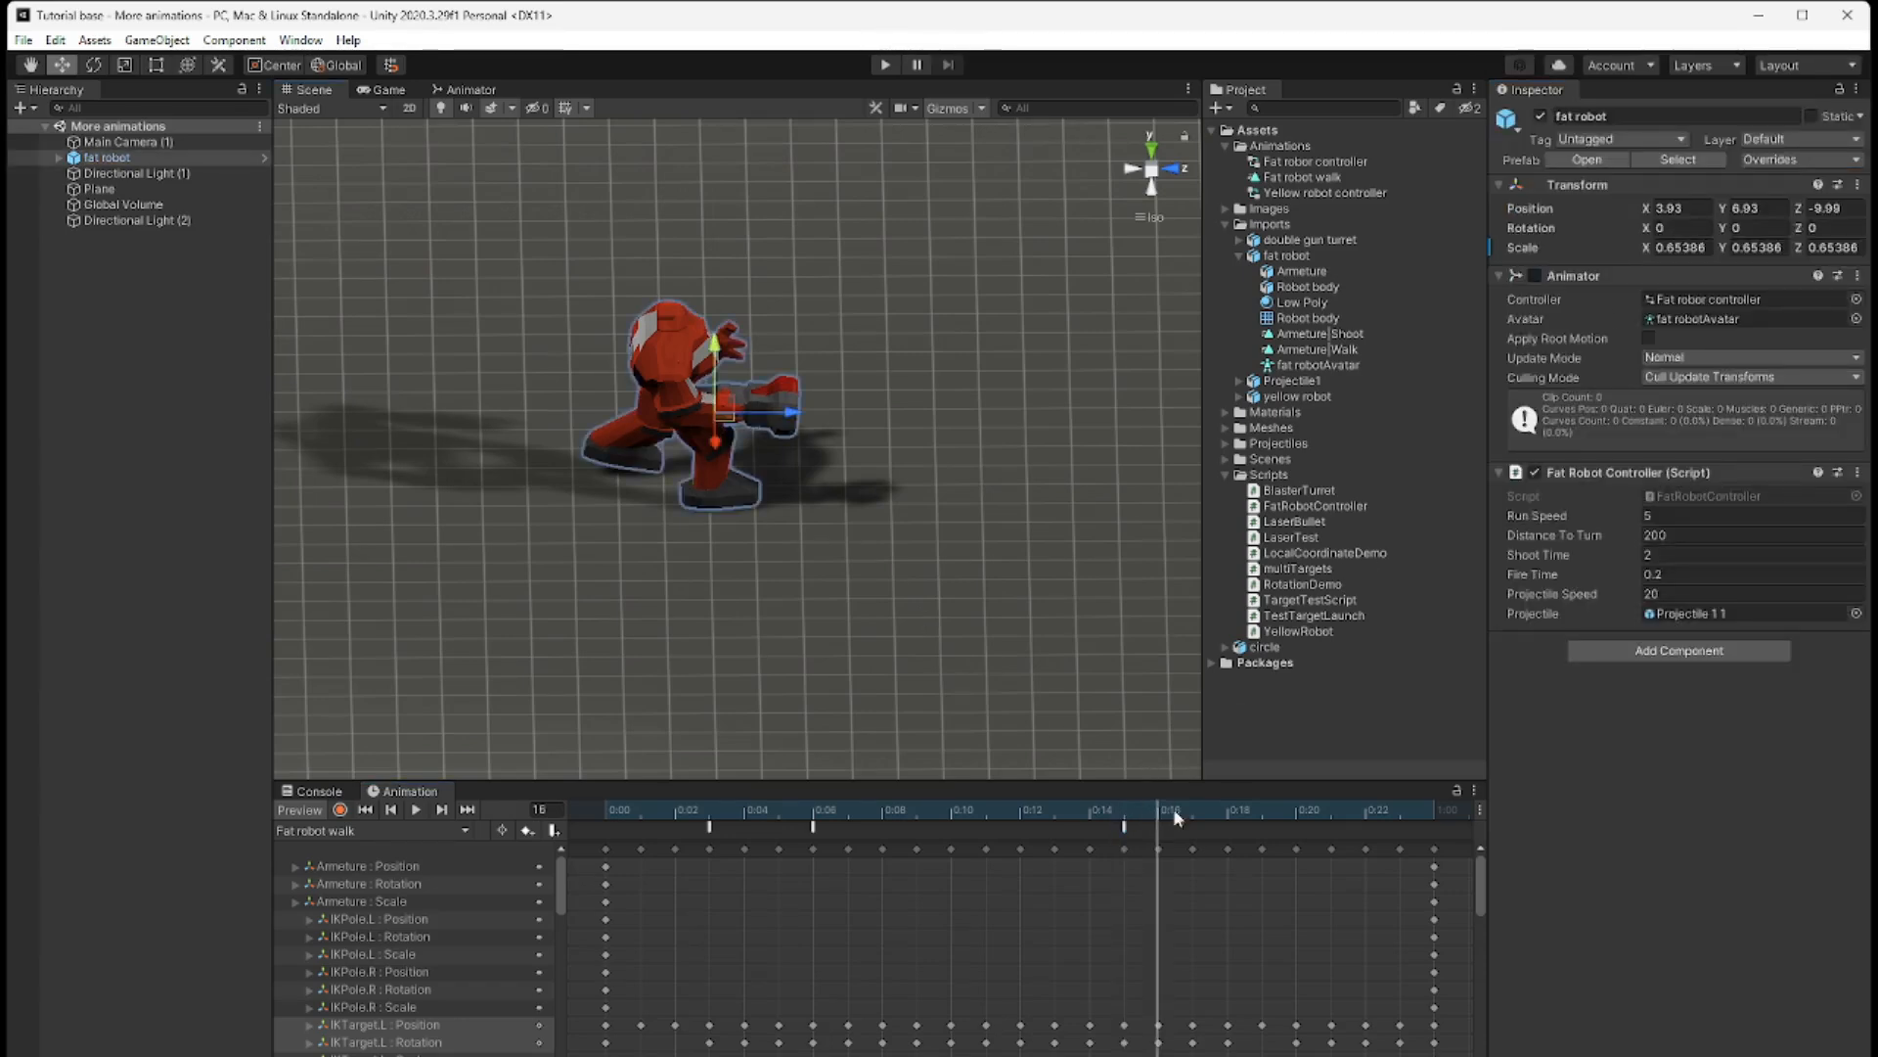
drag(1154, 808, 1235, 812)
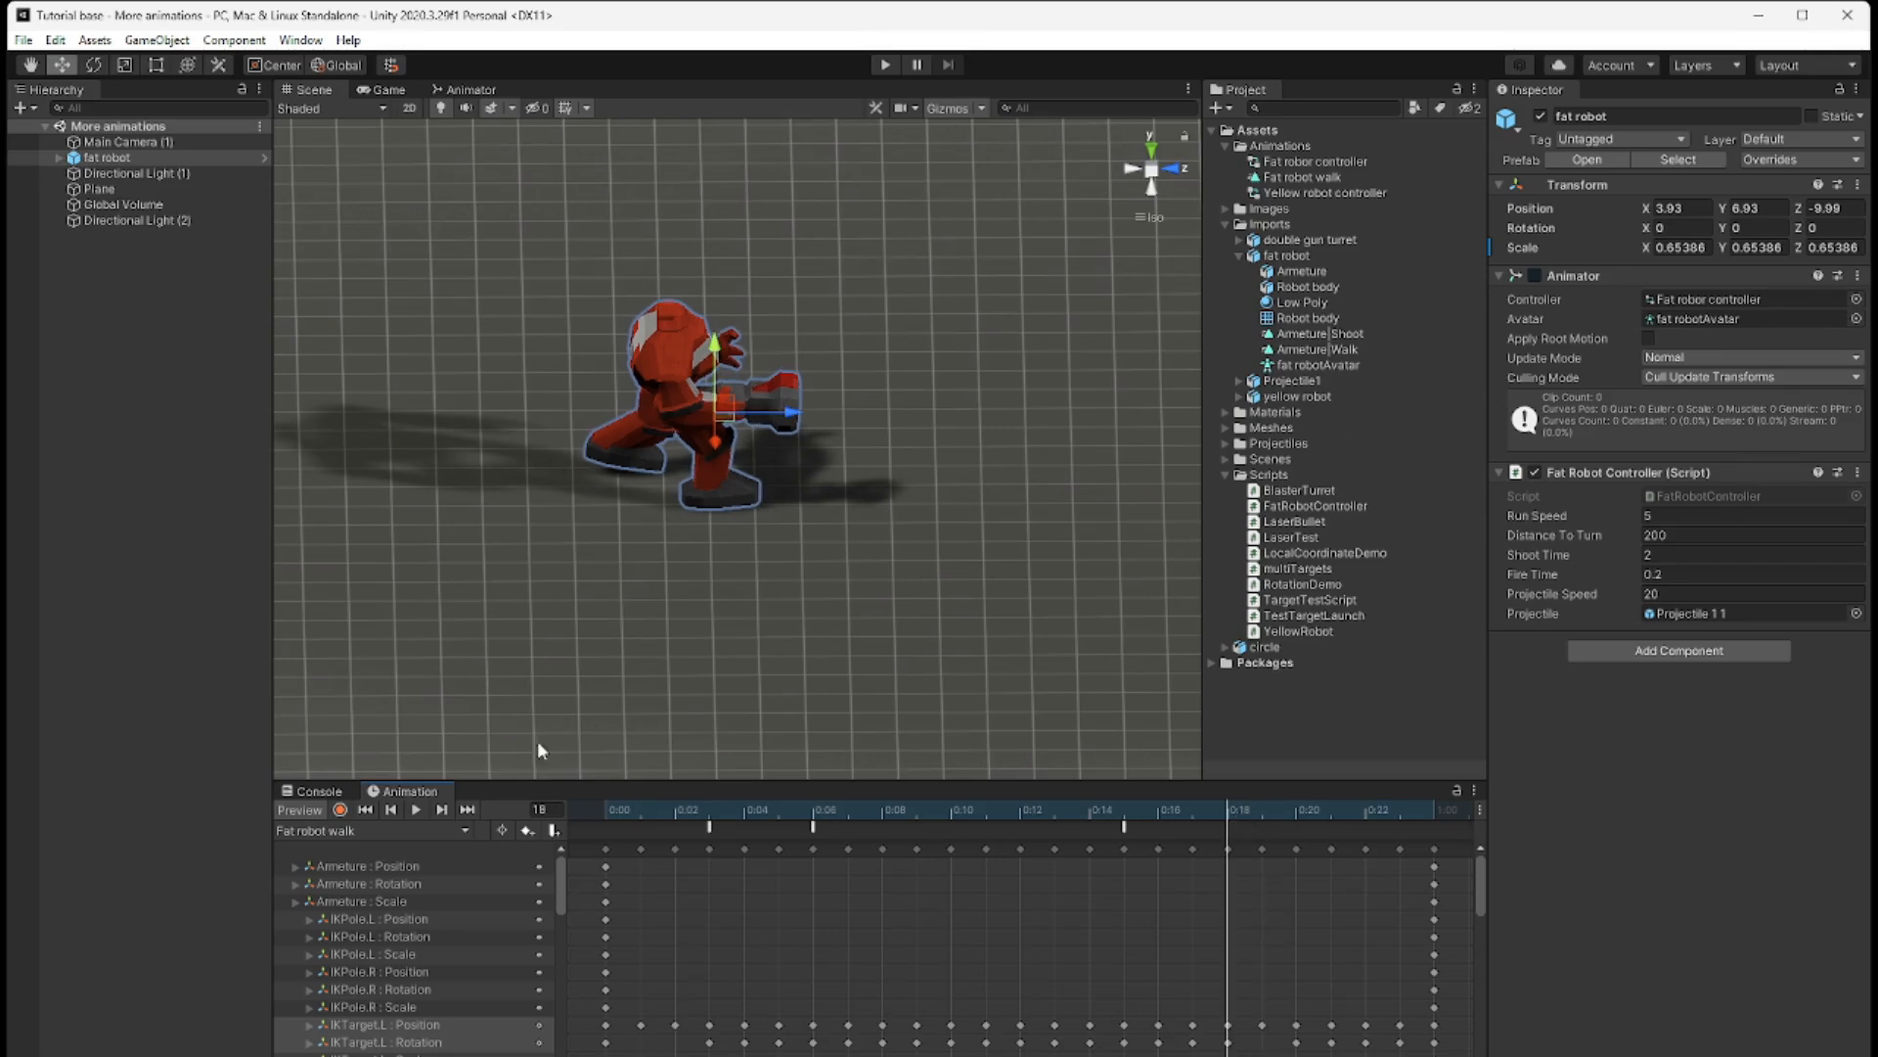
click(555, 831)
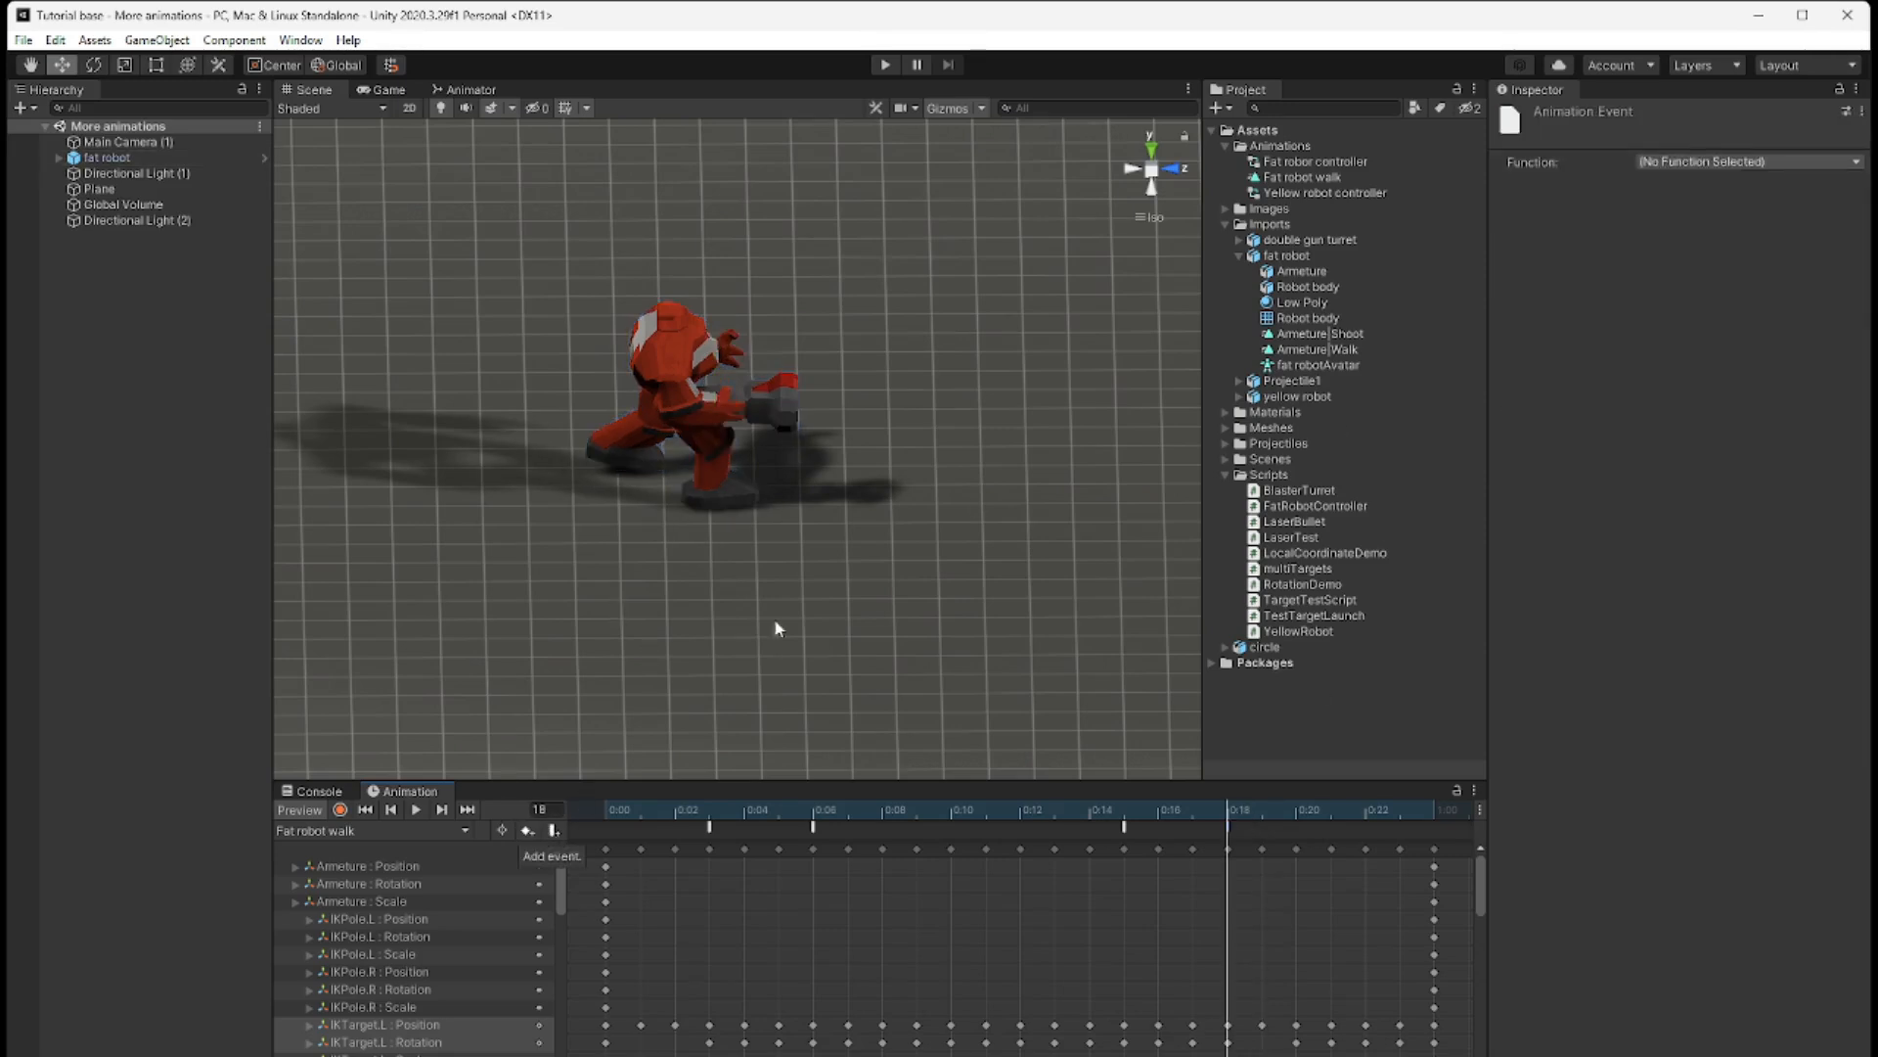
click(1671, 163)
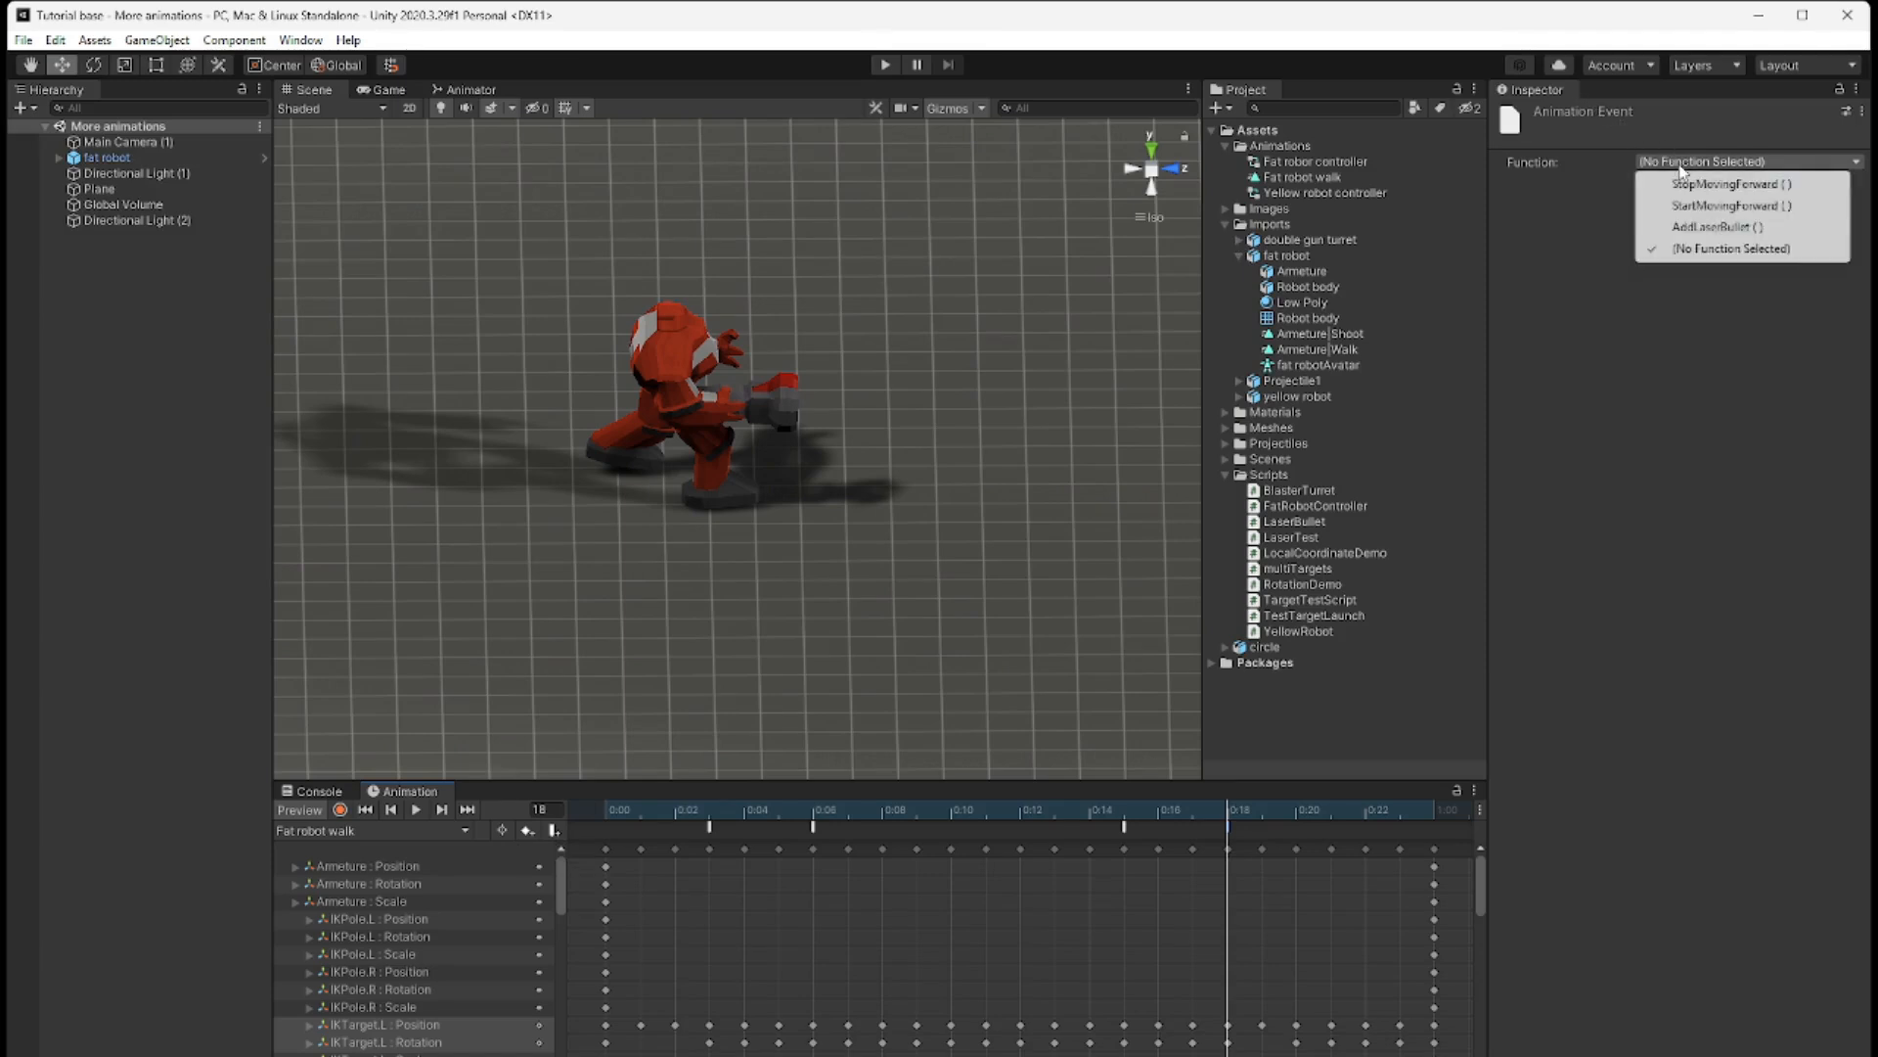
click(1707, 211)
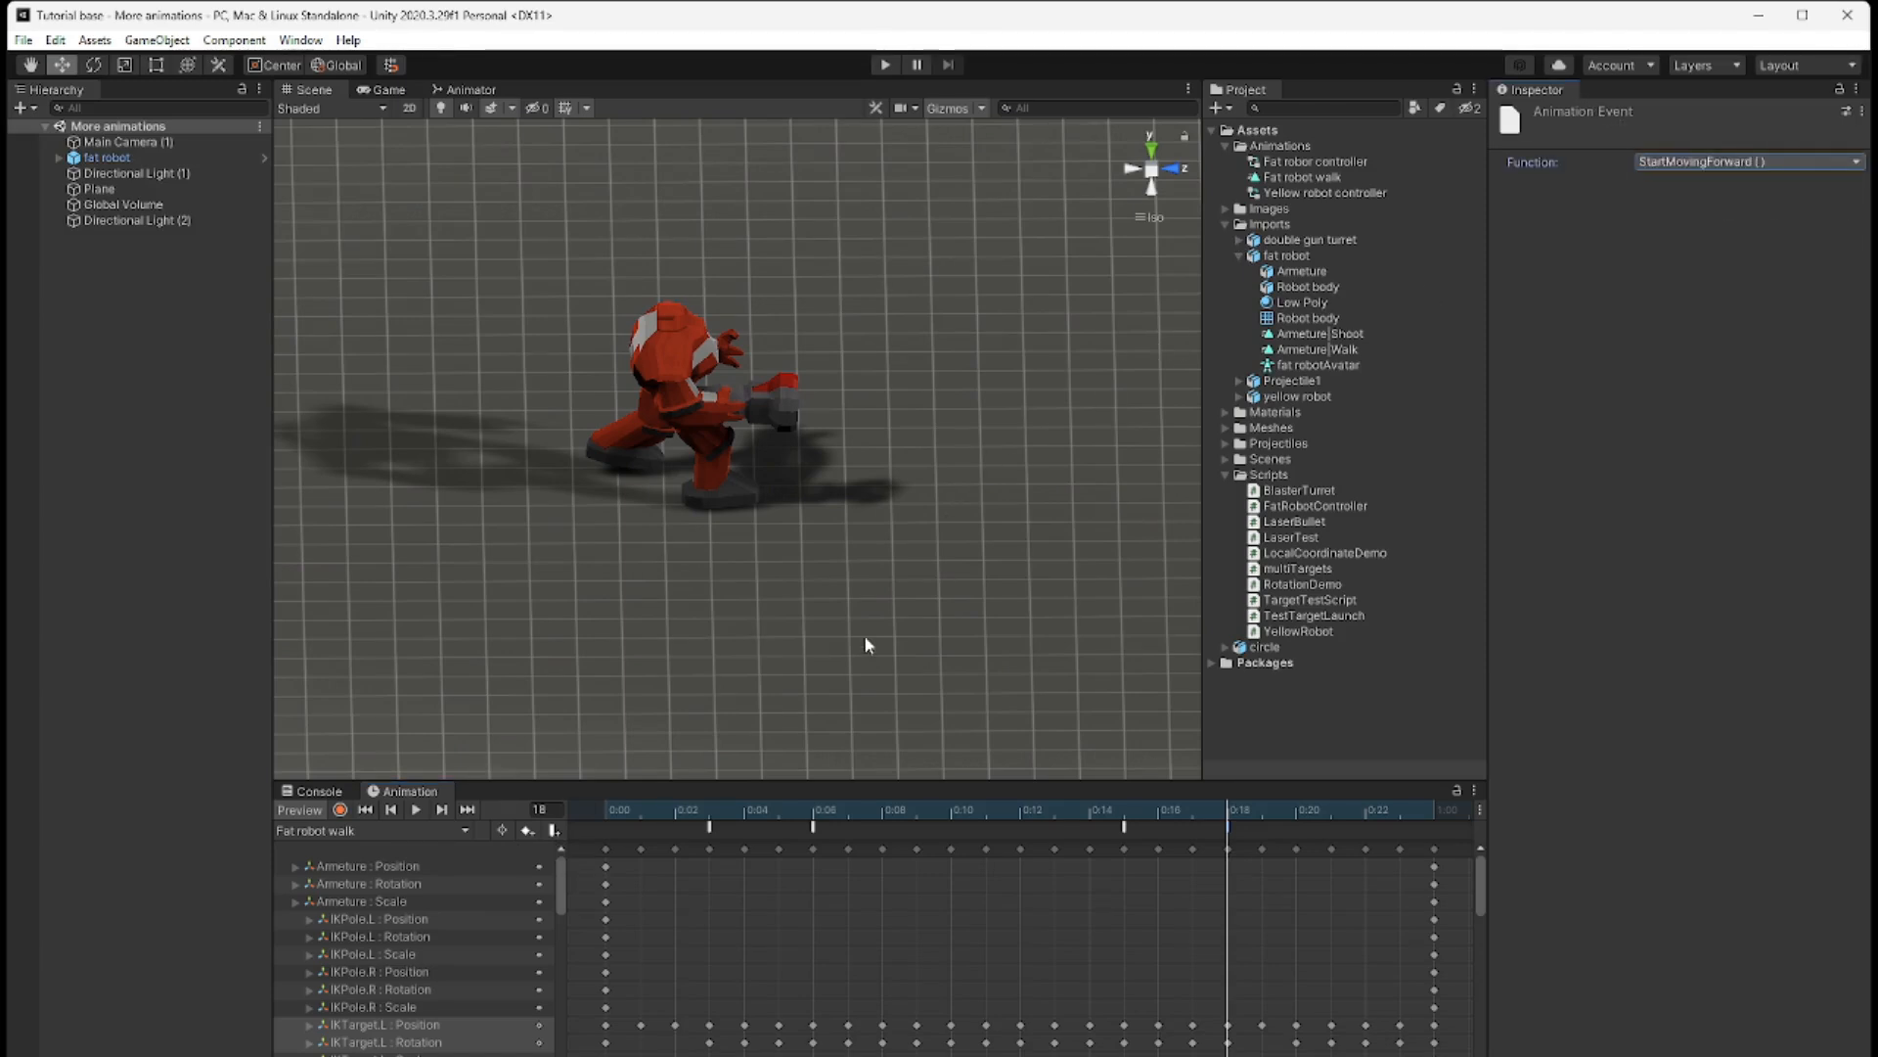
- Play the scene in the Game view to check the robot's walk with the movement pauses, and stop playback
click(385, 88)
click(886, 64)
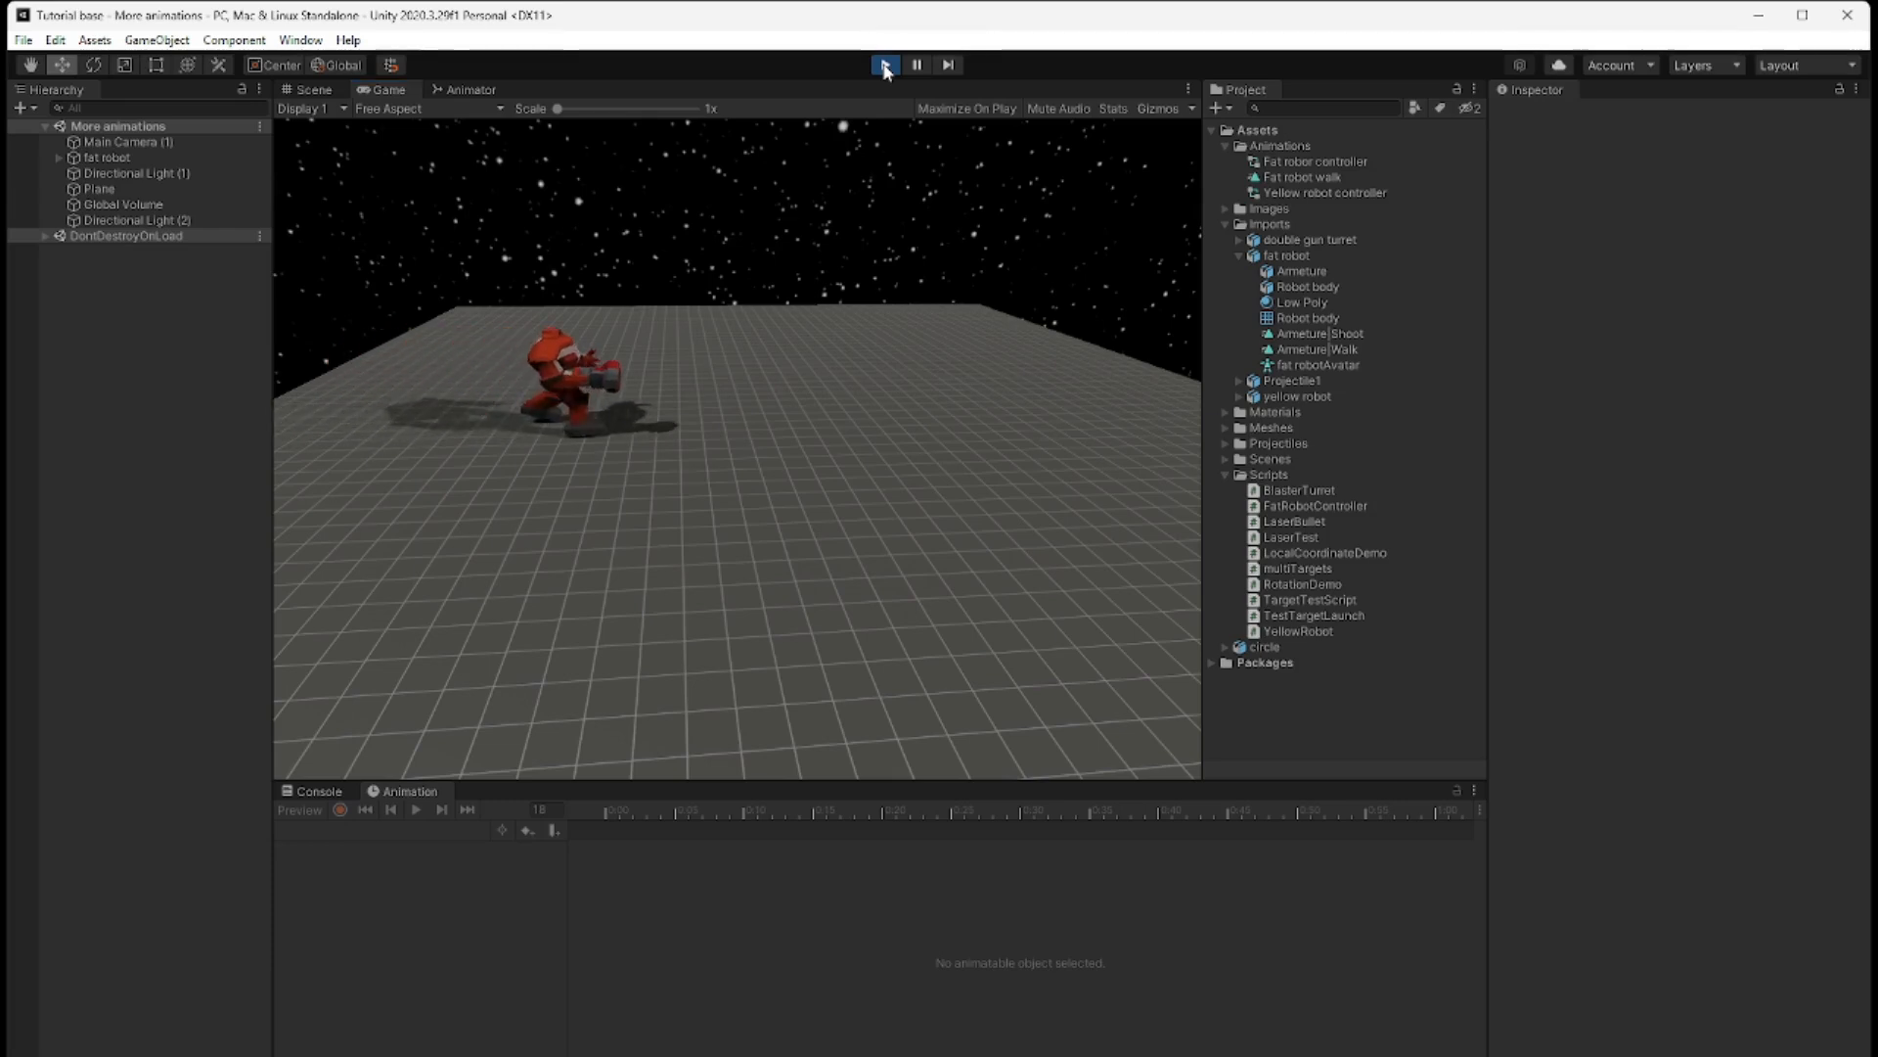
click(886, 65)
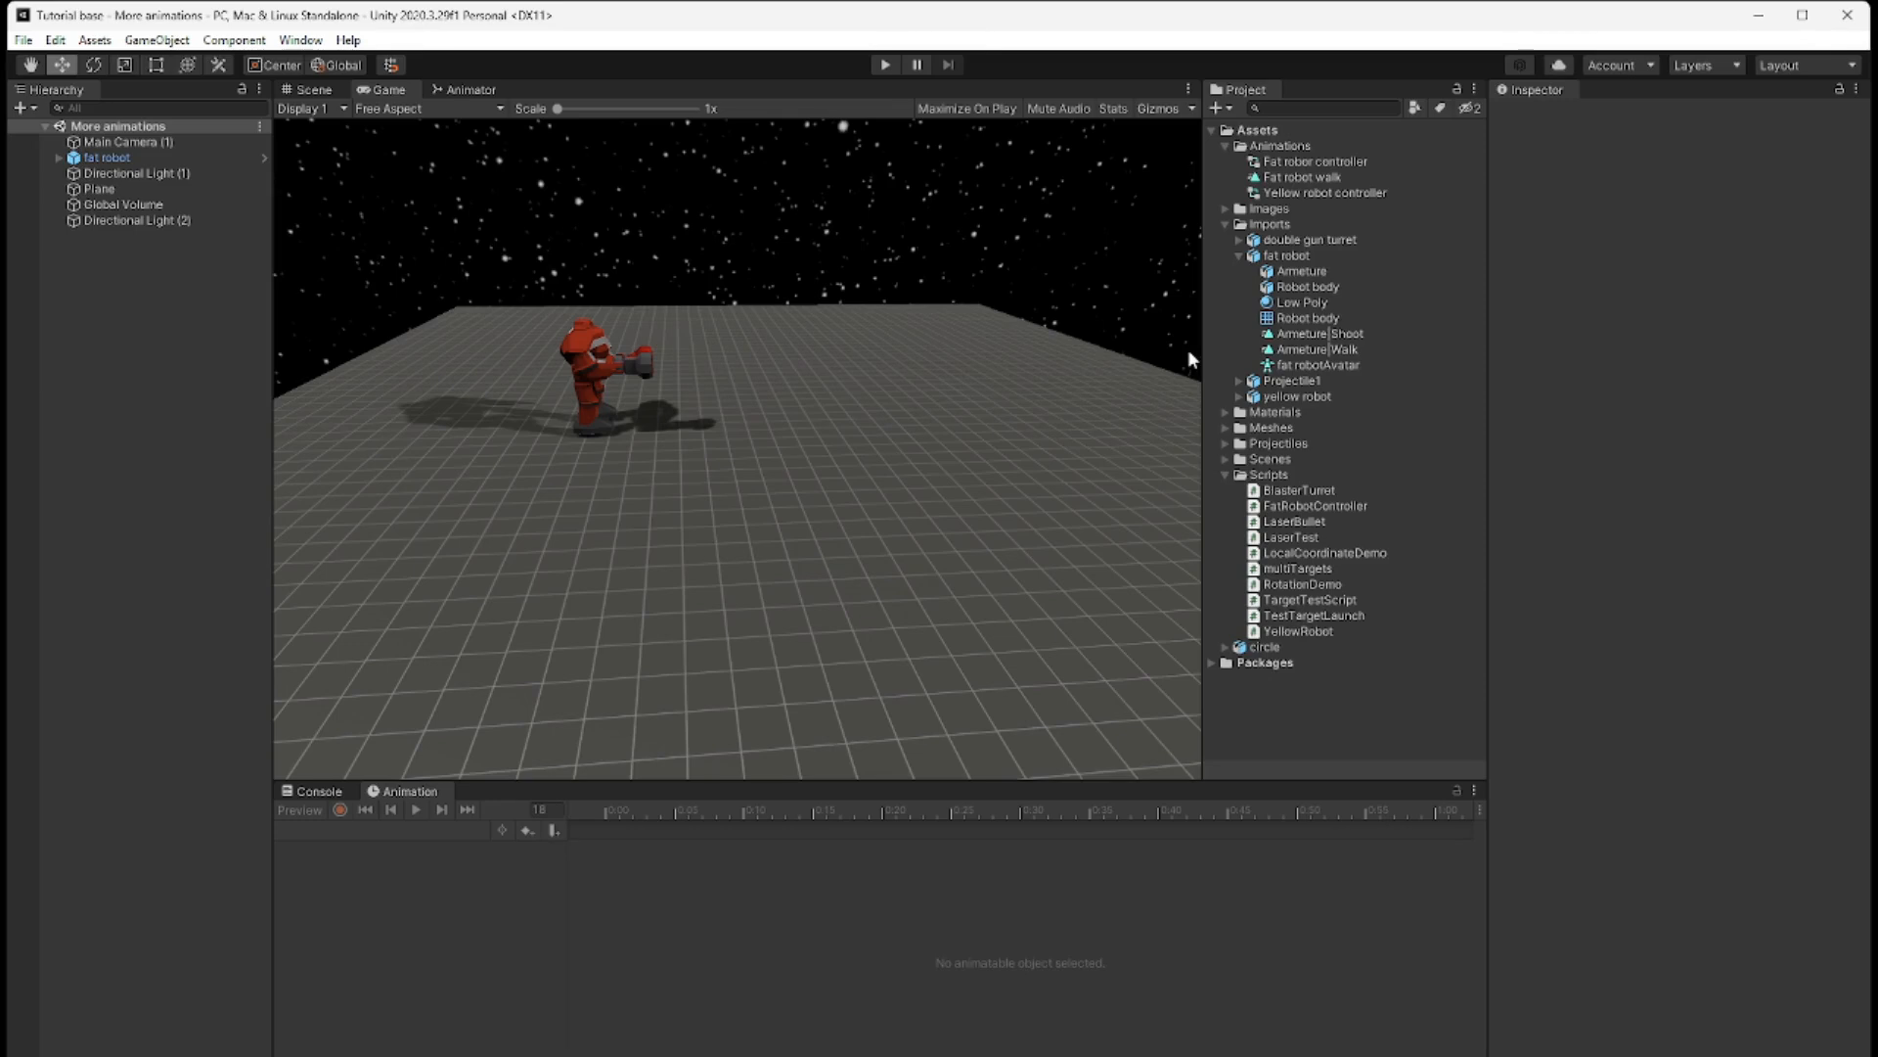
- Open the fat robot's original imported Armeture|Walk clip for inspection
click(1346, 351)
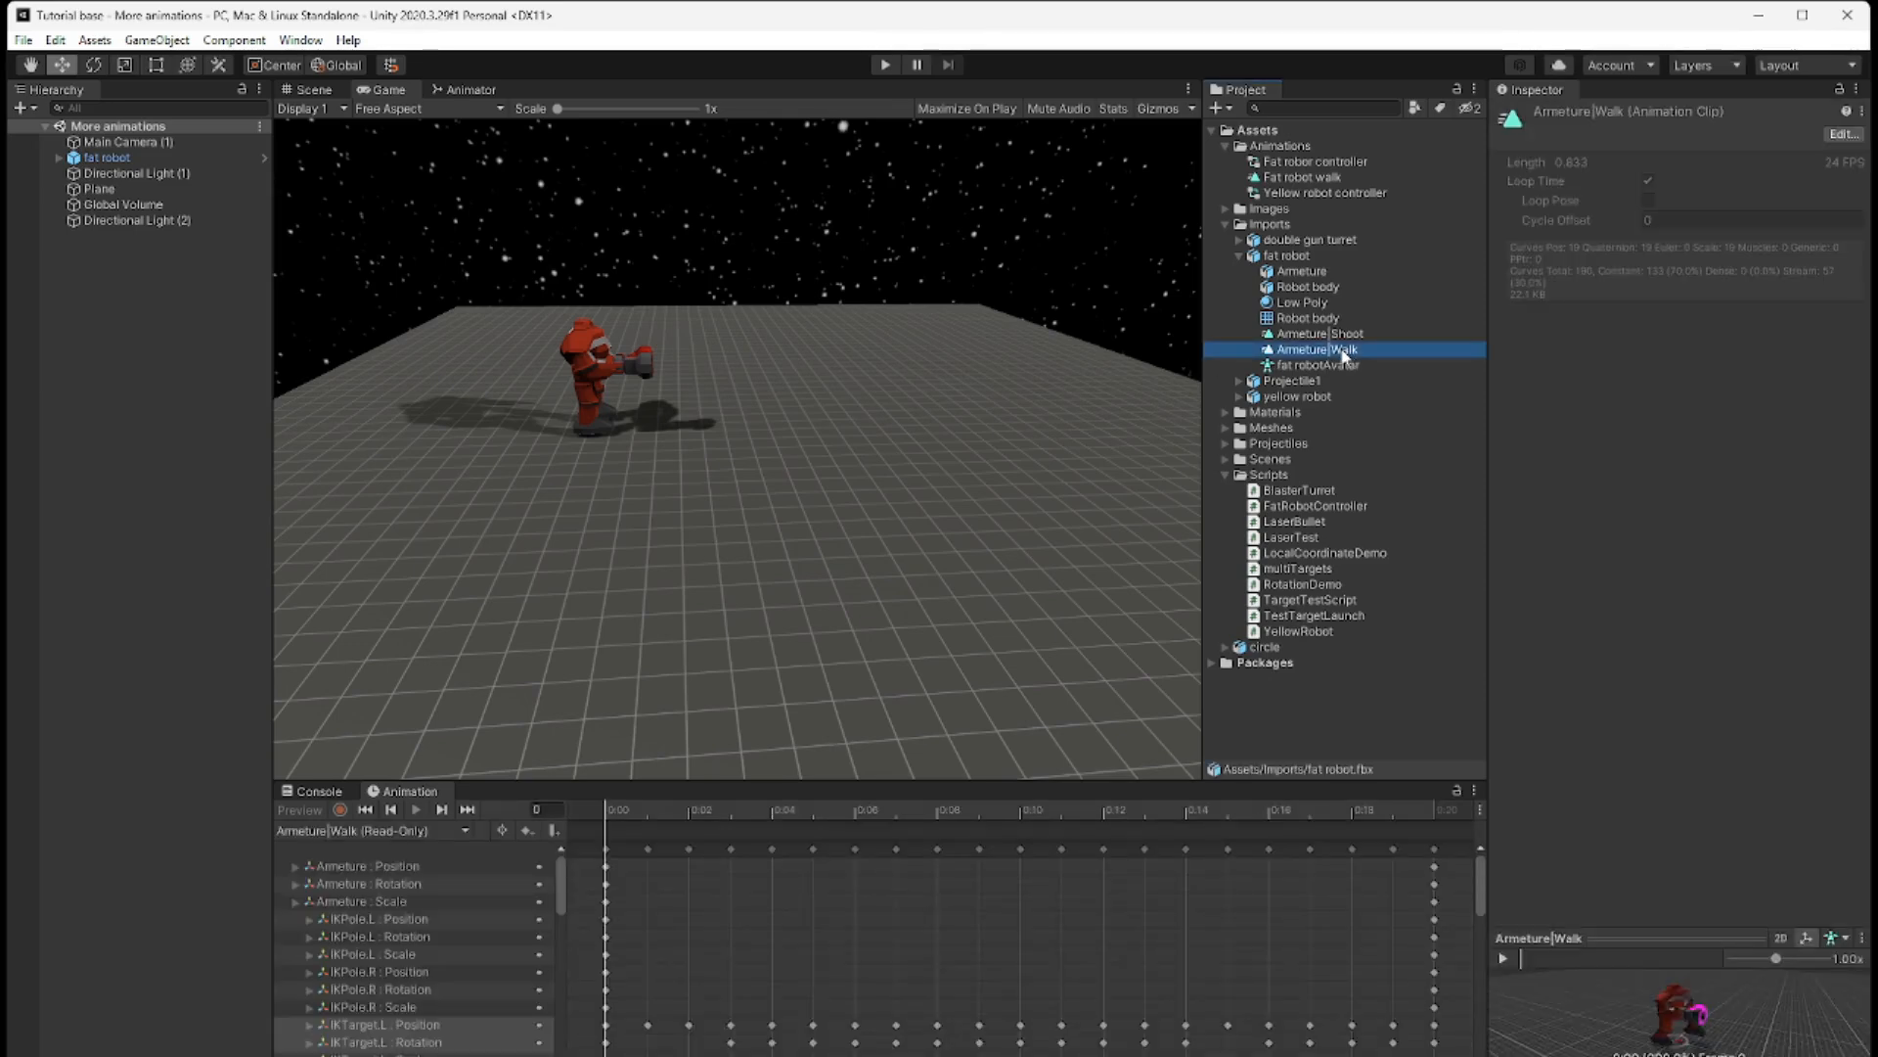